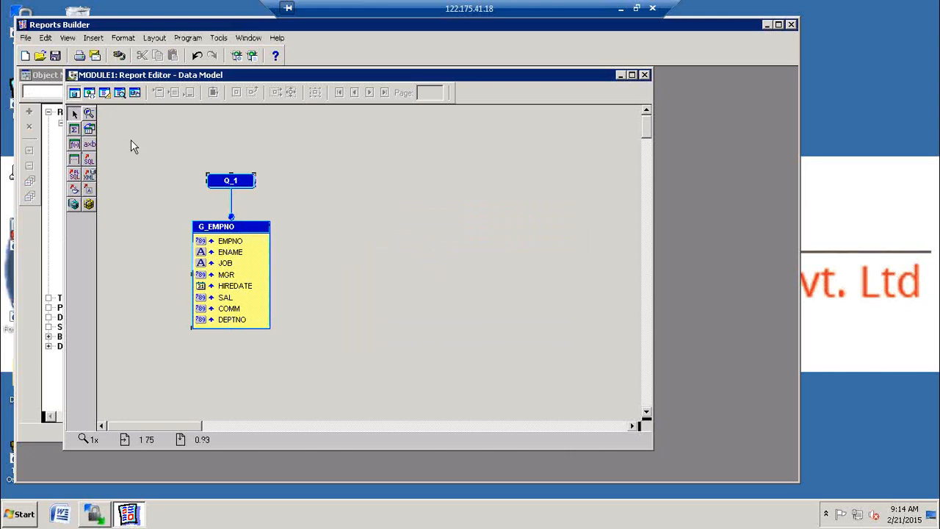
# Step: Save the report in the XML - 02 folder as XDIRECT, using the Reports Binary (*.rdf) file type
pyautogui.click(26, 38)
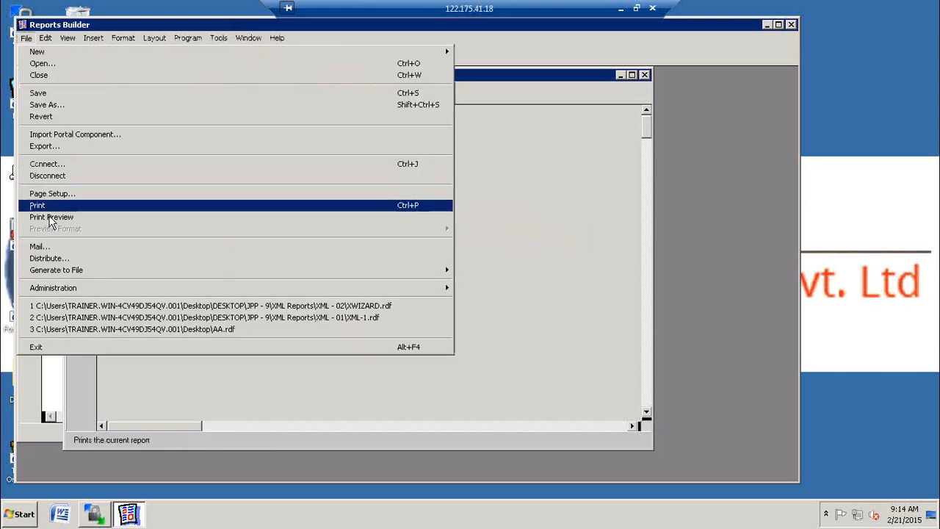
pyautogui.click(51, 100)
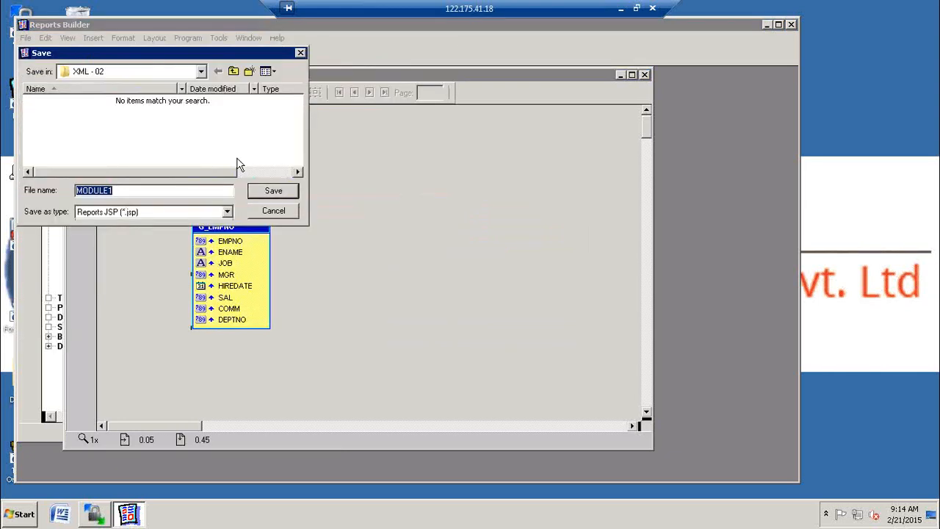
pyautogui.click(227, 212)
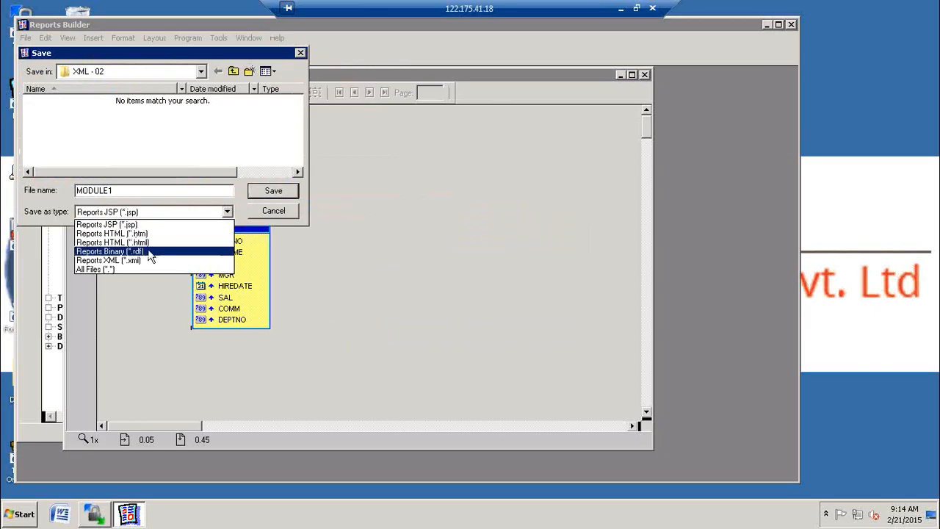
pyautogui.click(165, 252)
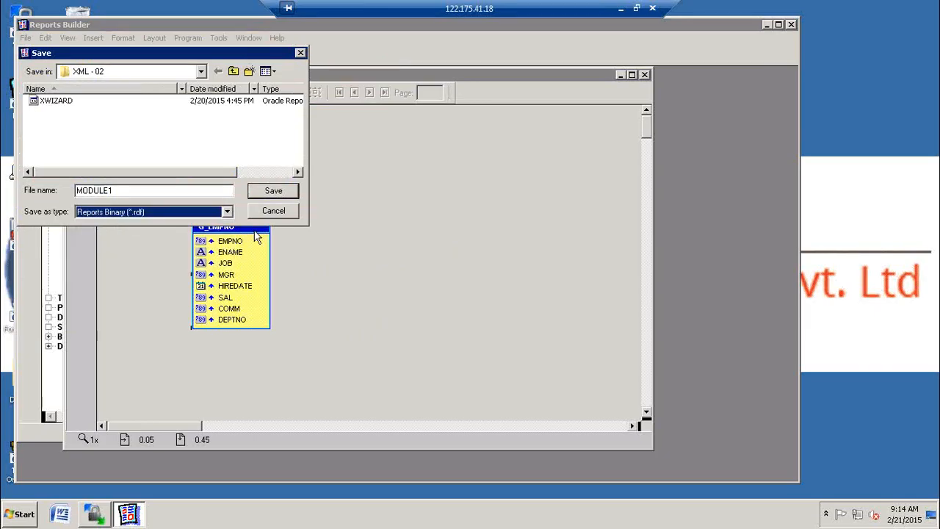
pyautogui.doubleClick(144, 190)
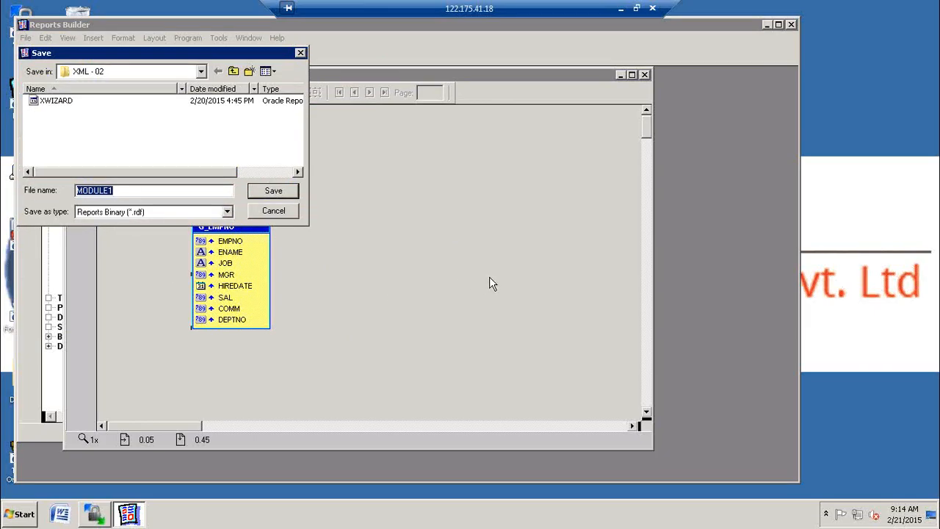
pyautogui.write('D')
pyautogui.write('X')
pyautogui.click(282, 197)
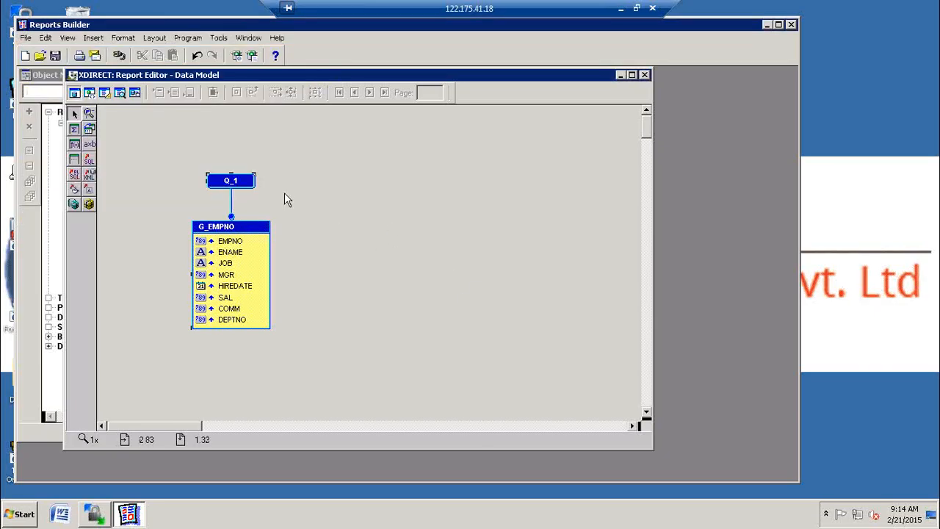
# Step: Browse on the desktop to DESKTOP > JPP - 9 > XML Reports > XML - 02 and cut the XDIRECT report file
pyautogui.press('super+d')
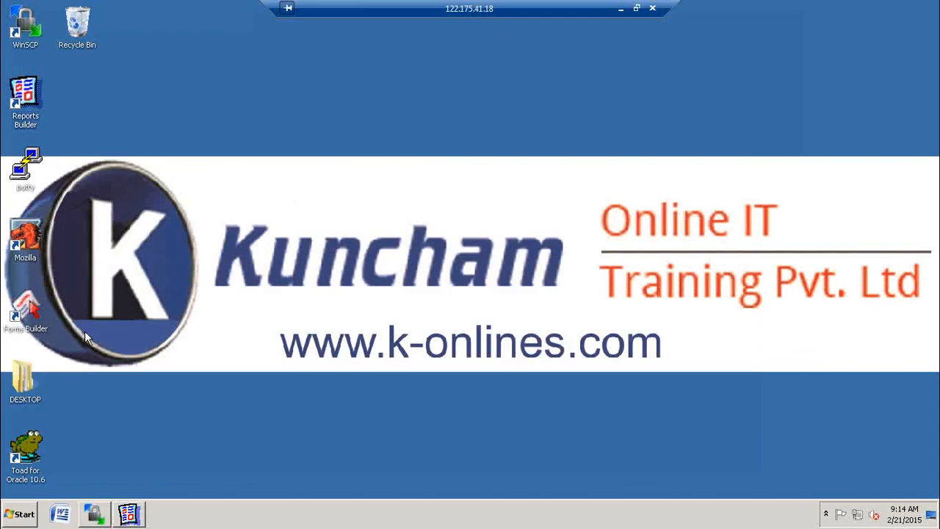
pyautogui.doubleClick(25, 379)
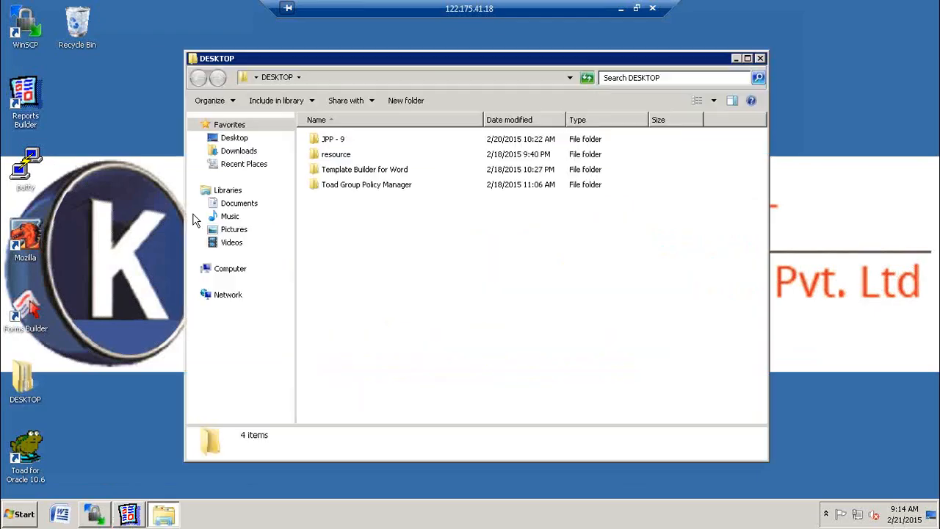
pyautogui.doubleClick(339, 144)
pyautogui.click(340, 146)
pyautogui.doubleClick(339, 145)
pyautogui.click(338, 156)
pyautogui.doubleClick(338, 156)
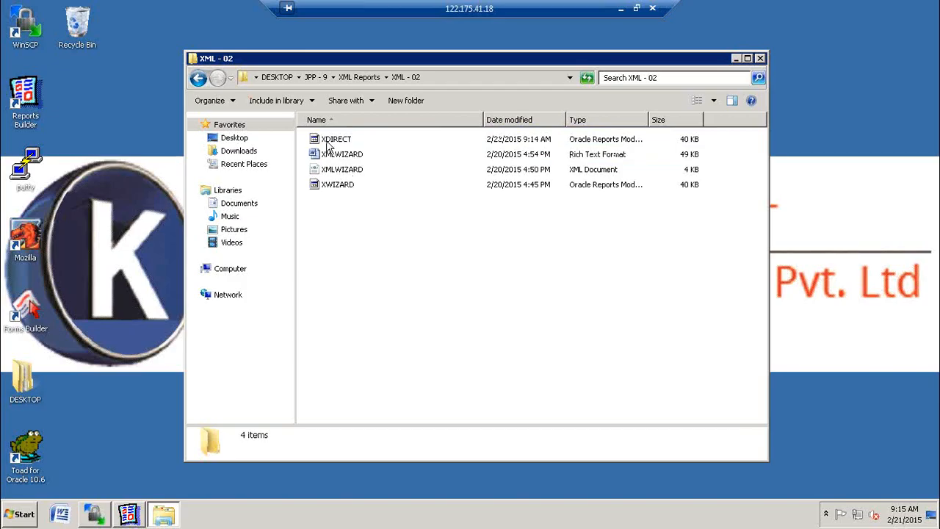
pyautogui.click(327, 141)
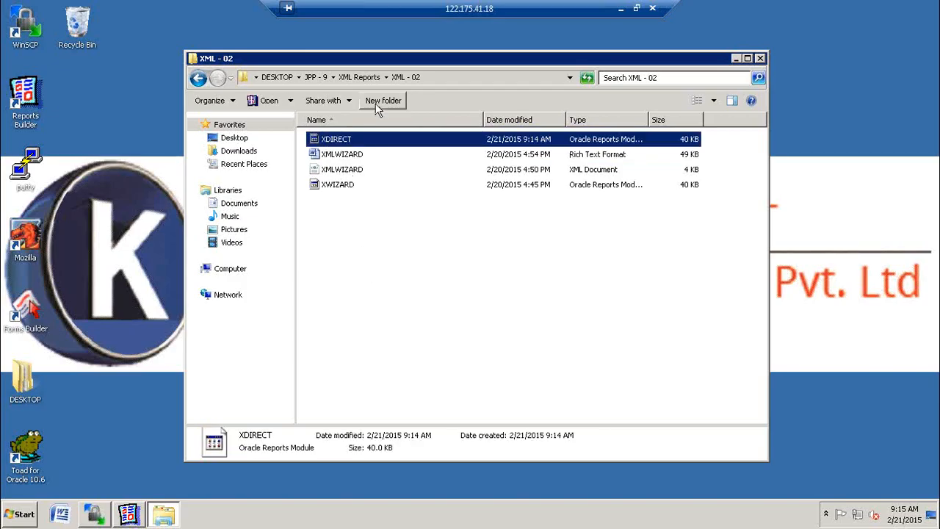
# Step: Create a new folder named XML - 03 inside the XML Reports folder
pyautogui.click(198, 77)
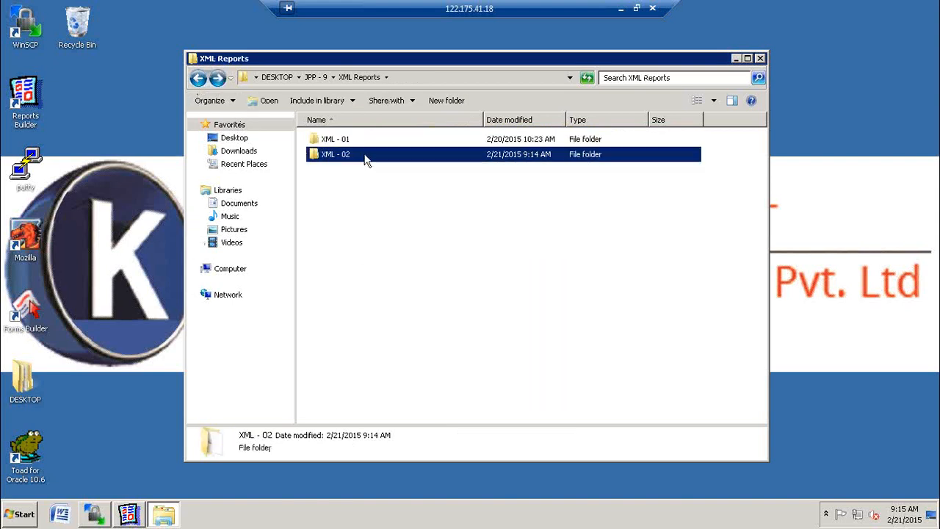
pyautogui.click(446, 101)
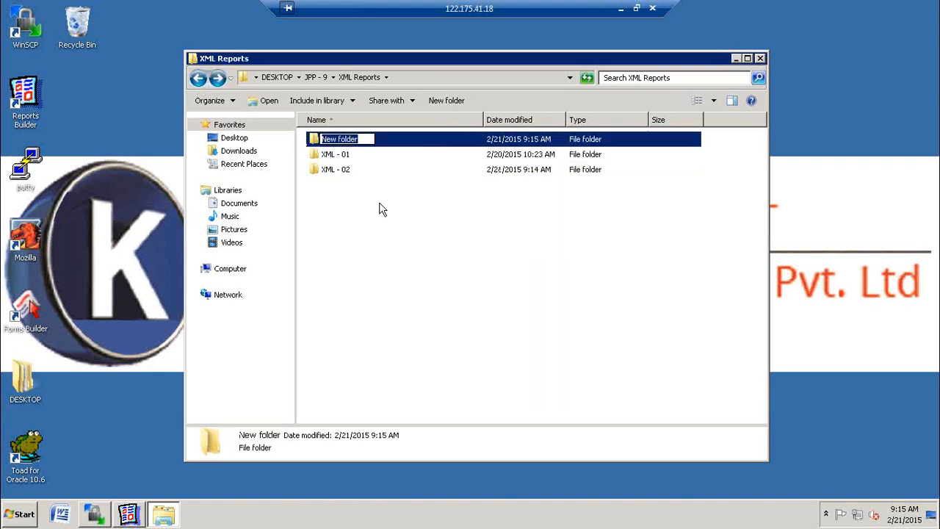
pyautogui.write('xml')
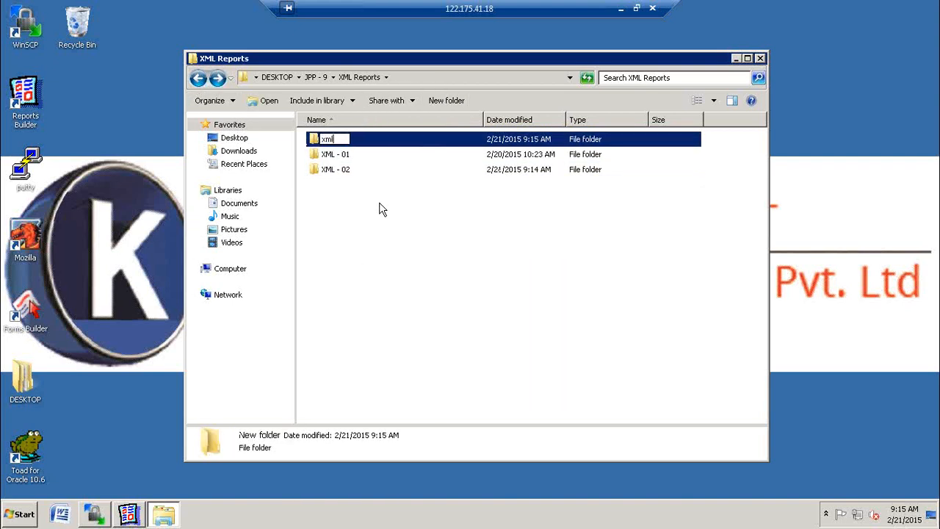
pyautogui.press('BackSpace')
pyautogui.press('BackSpace')
pyautogui.write('XML - 03')
pyautogui.click(367, 260)
pyautogui.click(337, 170)
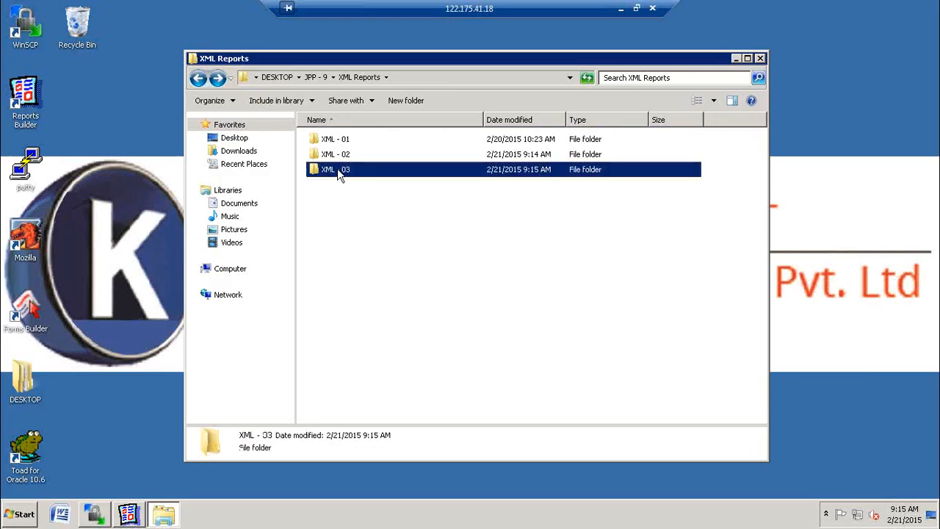
# Step: Paste the XDIRECT report file into the XML - 03 folder and close the folder window
pyautogui.doubleClick(337, 169)
pyautogui.hotkey('ctrl', 'v')
pyautogui.click(409, 214)
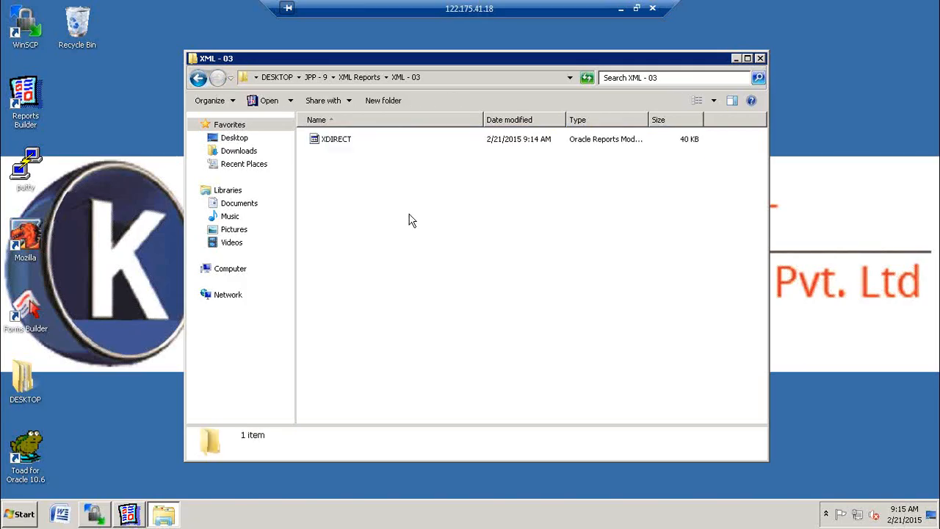
pyautogui.click(760, 58)
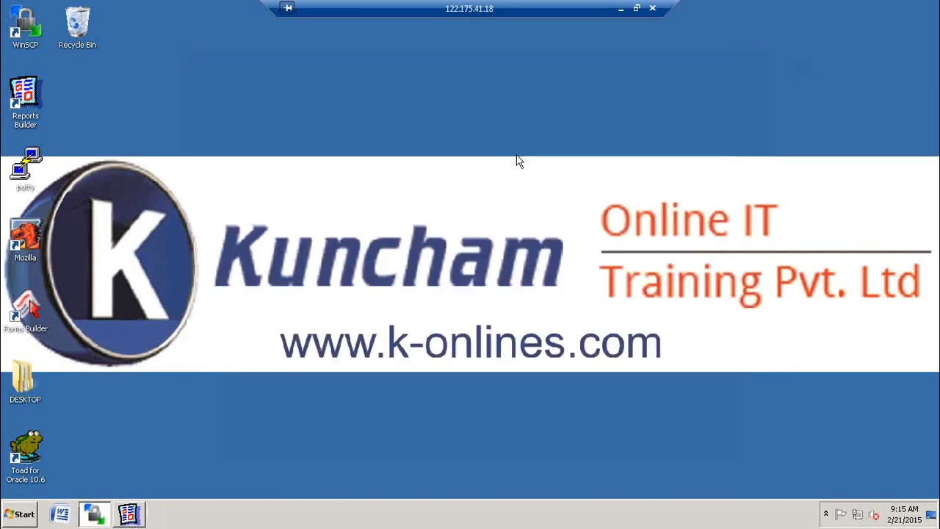
pyautogui.rightClick(421, 117)
pyautogui.click(448, 149)
pyautogui.rightClick(276, 185)
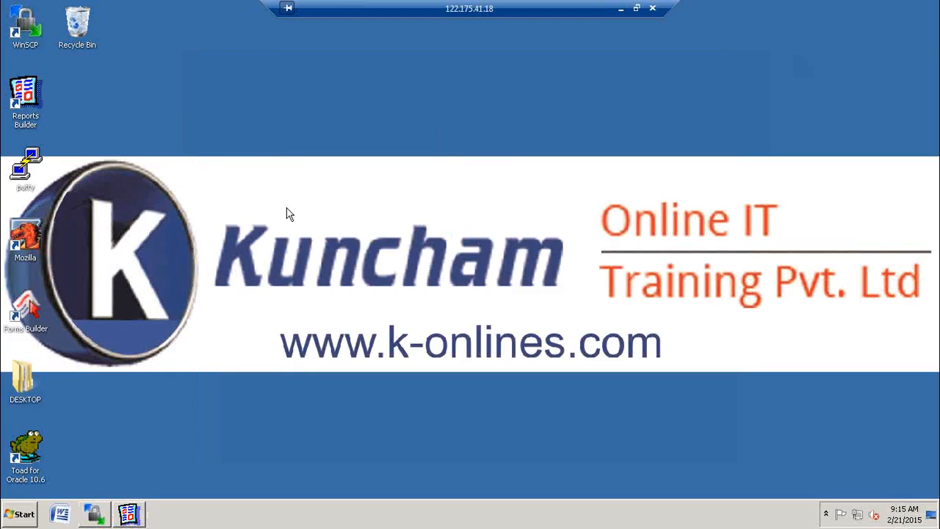
pyautogui.click(288, 214)
# Step: Switch to WinSCP and refresh both the remote and the local directory listings
pyautogui.moveTo(101, 519)
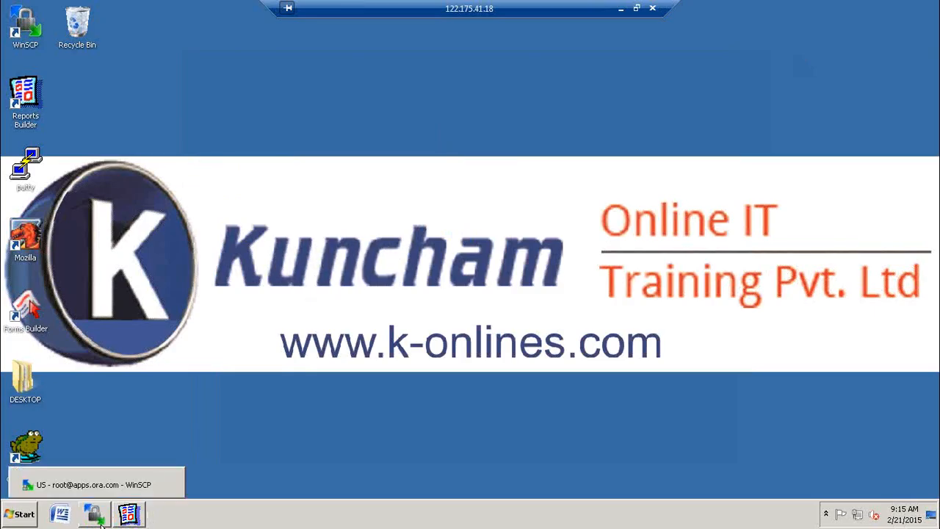
pyautogui.click(94, 514)
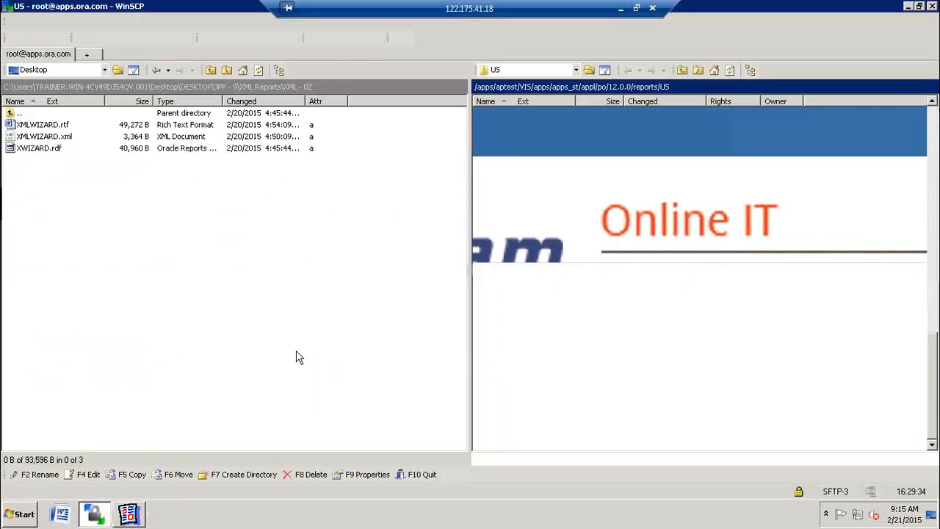
pyautogui.click(730, 70)
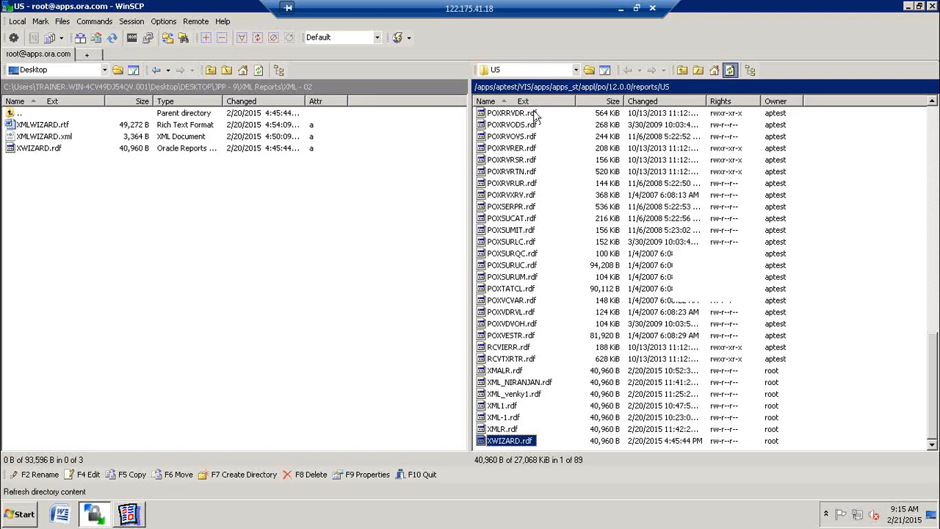
pyautogui.click(258, 71)
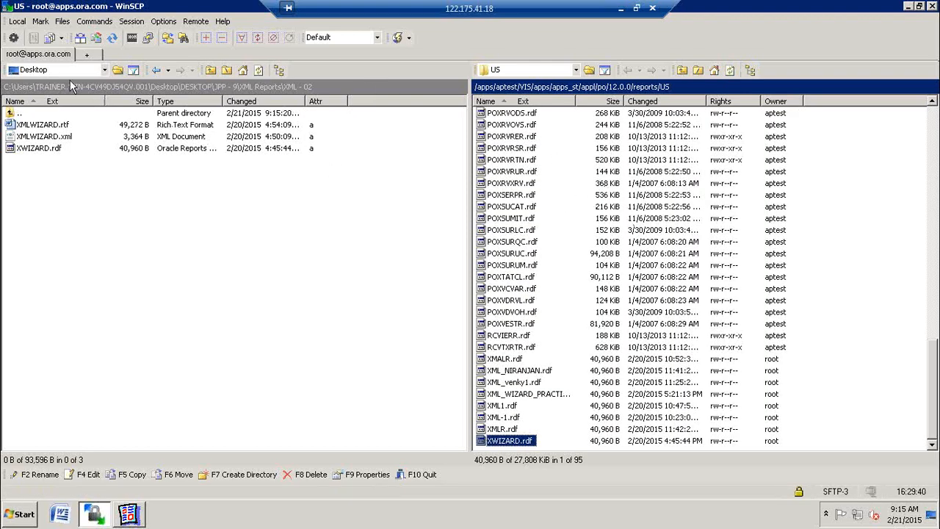
# Step: Navigate the local directory from Desktop to DESKTOP\JPP - 9\XML Reports\XML - 03
pyautogui.click(108, 70)
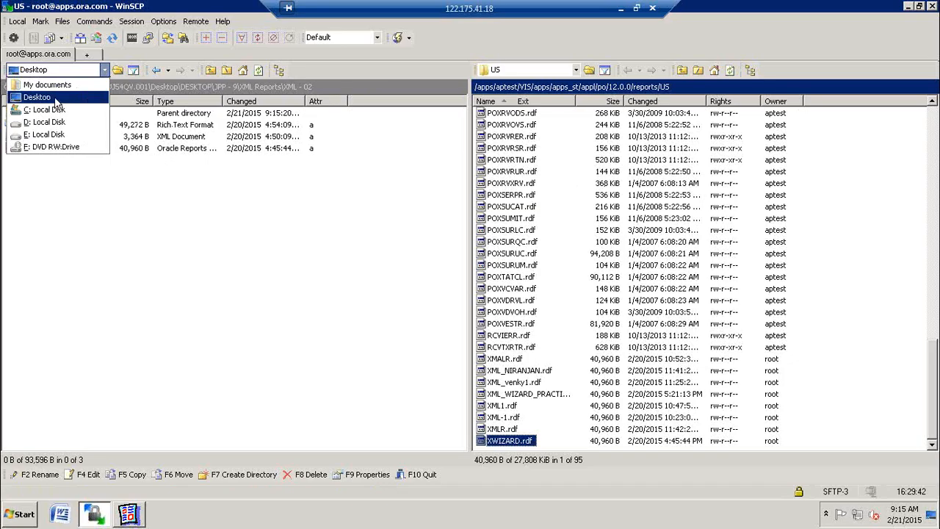
pyautogui.click(51, 97)
pyautogui.doubleClick(30, 125)
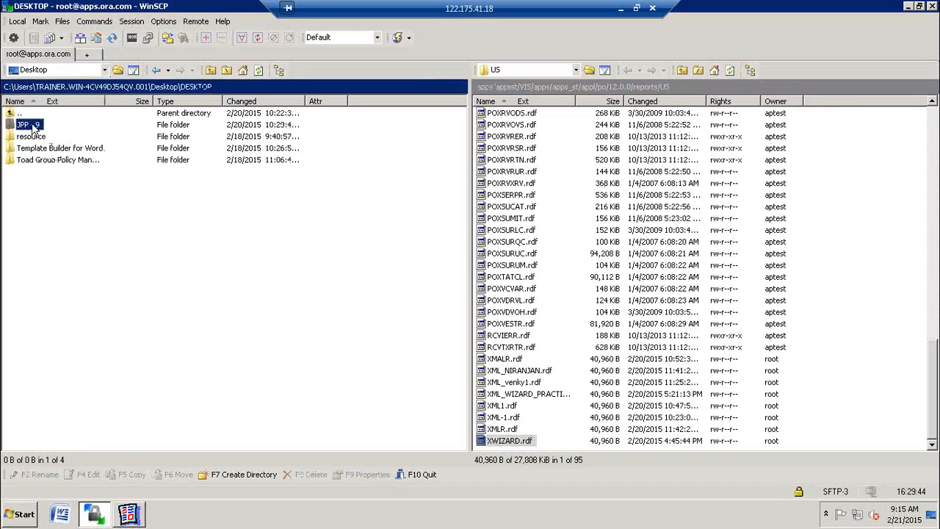
pyautogui.doubleClick(32, 125)
pyautogui.doubleClick(32, 125)
pyautogui.doubleClick(40, 146)
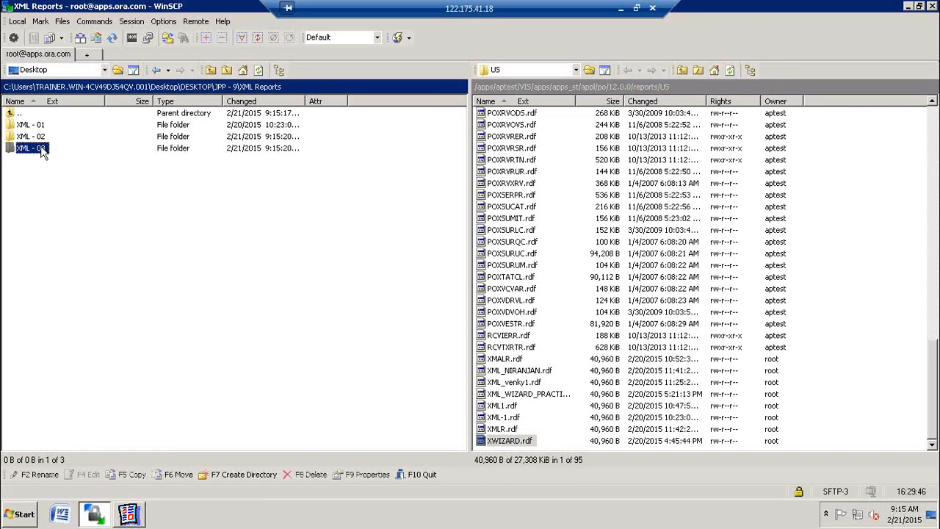
# Step: Upload XDIRECT.rdf to the remote directory /apps/aptest/VIS/apps/apps_st/appl/po/12.0.0/reports/US, check it in the listing and minimize WinSCP
pyautogui.click(17, 126)
pyautogui.moveTo(16, 129); pyautogui.dragTo(638, 183)
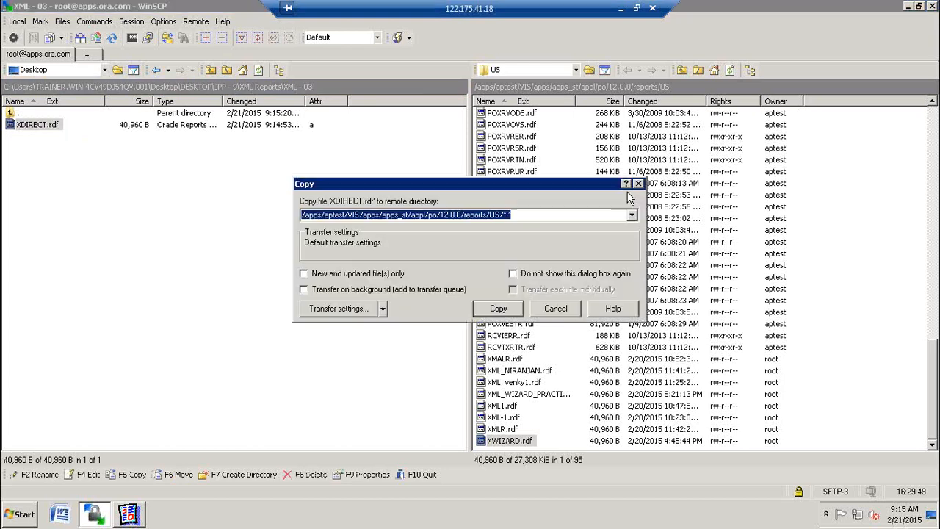
pyautogui.click(498, 308)
pyautogui.click(504, 430)
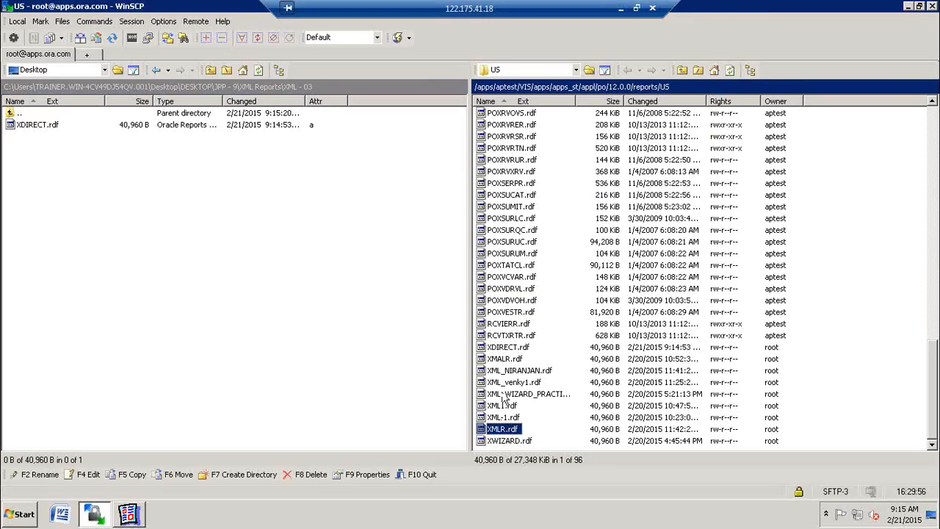
pyautogui.click(504, 350)
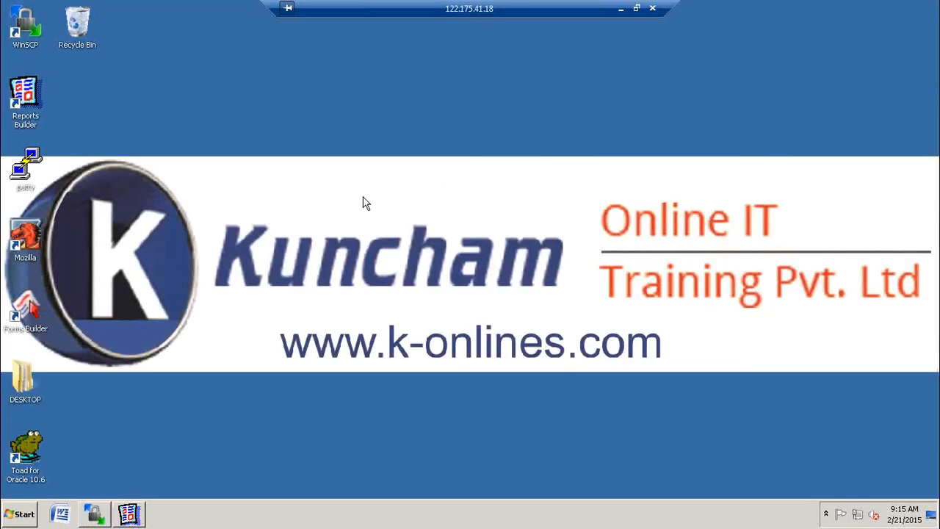
pyautogui.click(908, 5)
pyautogui.rightClick(308, 159)
pyautogui.click(317, 192)
pyautogui.rightClick(292, 161)
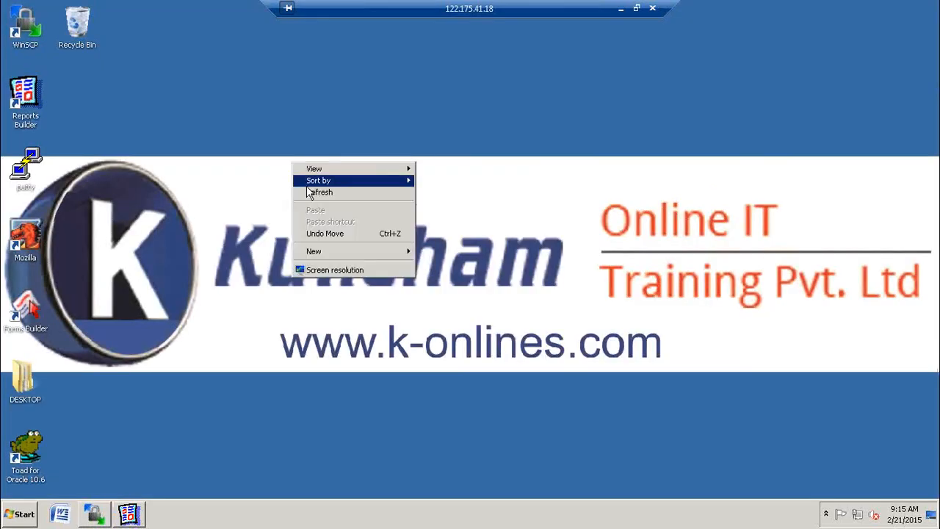
pyautogui.click(311, 192)
# Step: Open Mozilla and log in to Oracle E-Business Suite with the account's user name and password
pyautogui.doubleClick(26, 237)
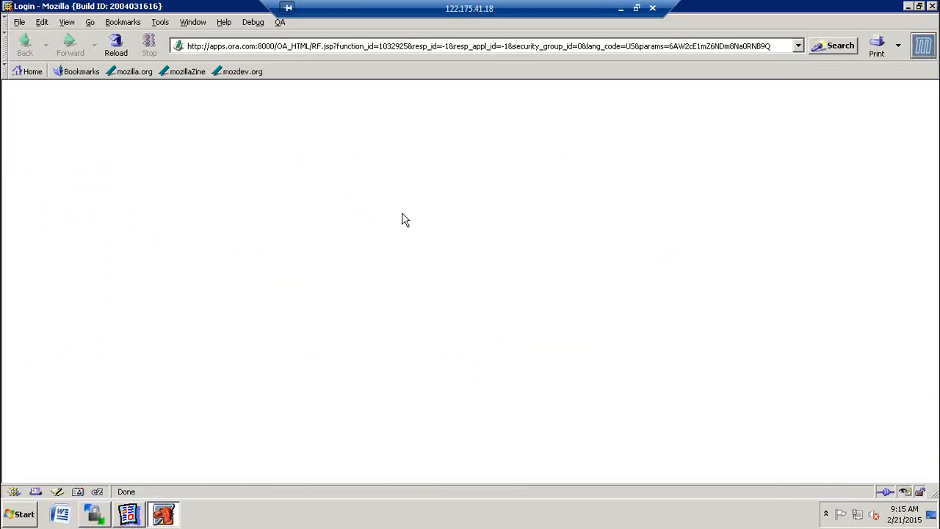
pyautogui.click(435, 169)
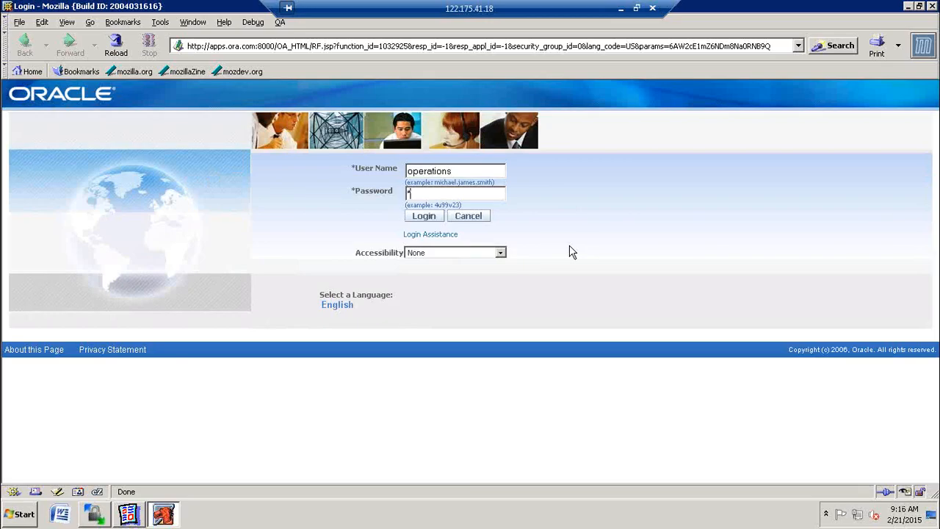
pyautogui.press('Return')
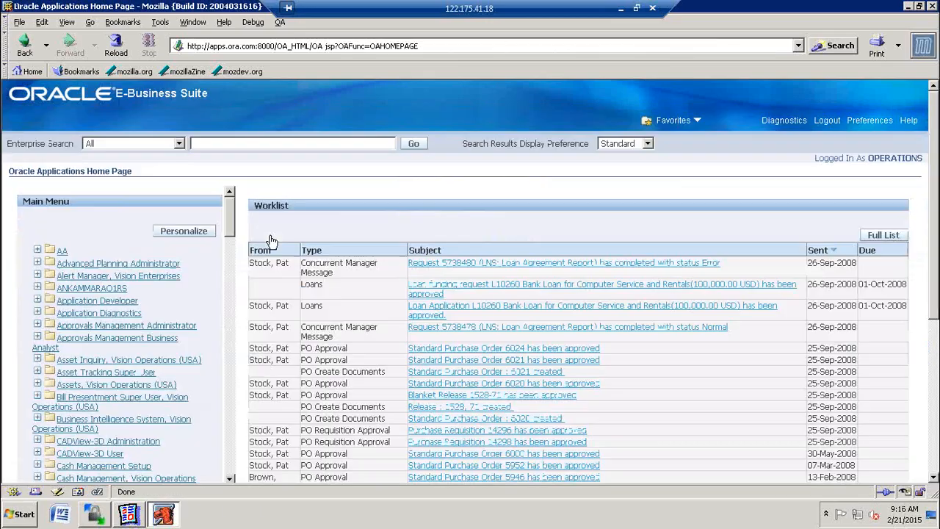
# Step: Launch Oracle Applications through the Application Developer responsibility and close the Profiles form to reach its navigator
pyautogui.click(42, 301)
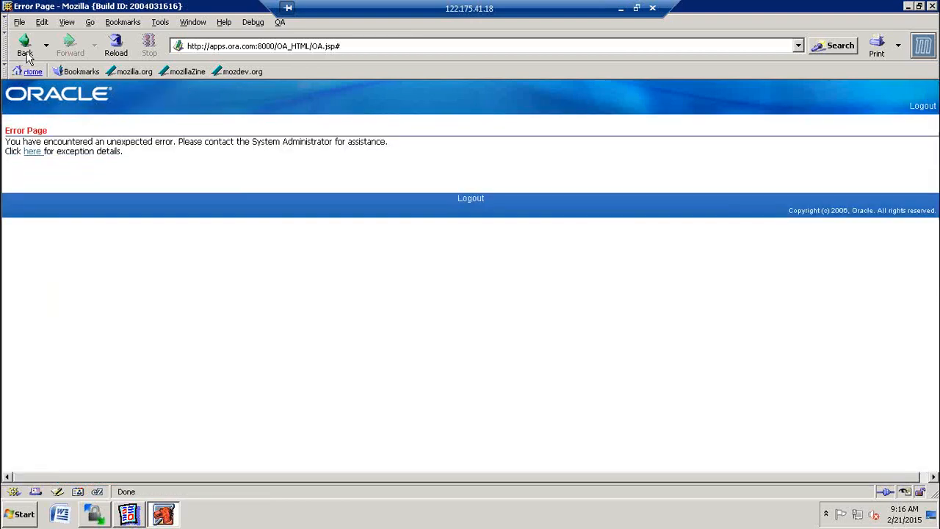
pyautogui.click(25, 47)
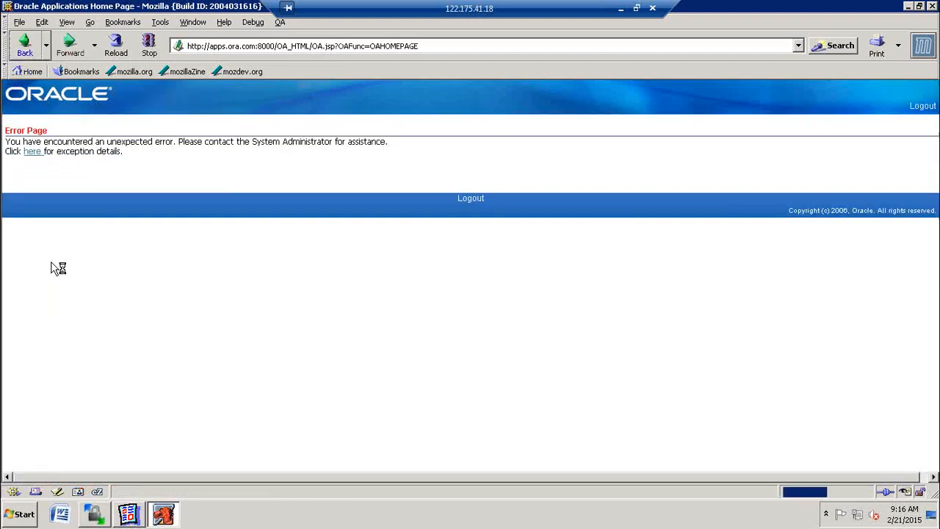
pyautogui.click(66, 312)
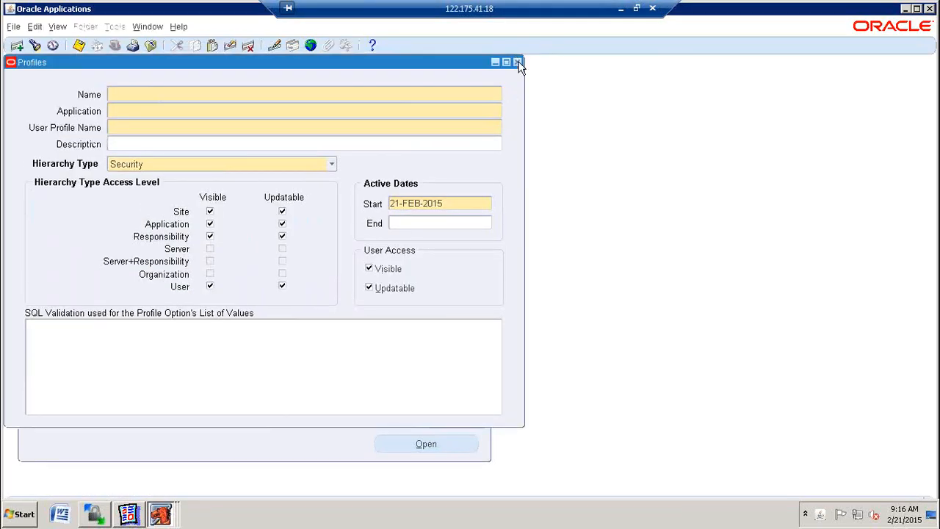
pyautogui.click(518, 63)
# Step: Switch from Application Developer to the System Administrator responsibility
pyautogui.click(114, 44)
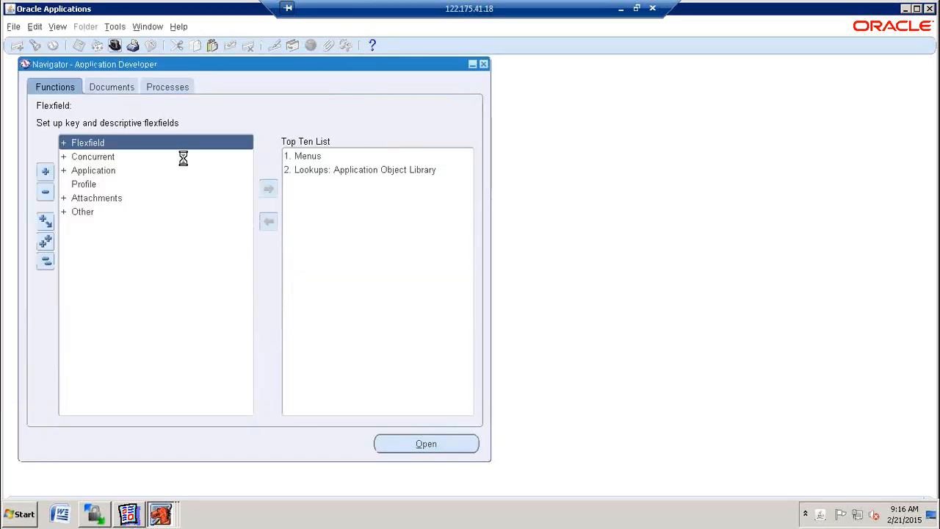
pyautogui.write('system Administrat')
pyautogui.doubleClick(185, 164)
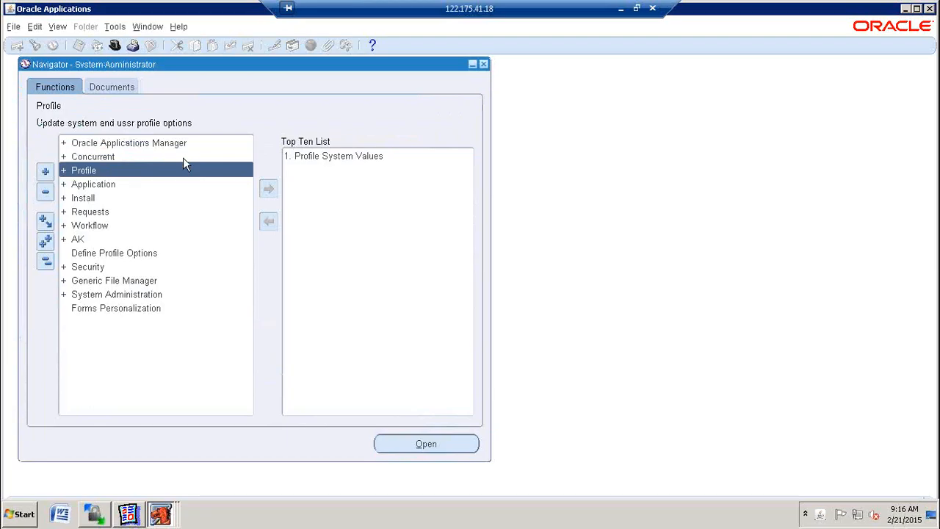
# Step: Open the form for defining a concurrent program executable from the Concurrent functions
pyautogui.press('Up')
pyautogui.press('Return')
pyautogui.press('Down')
pyautogui.press('Down')
pyautogui.press('Down')
pyautogui.press('Return')
pyautogui.press('Down')
pyautogui.press('Down')
pyautogui.press('Return')
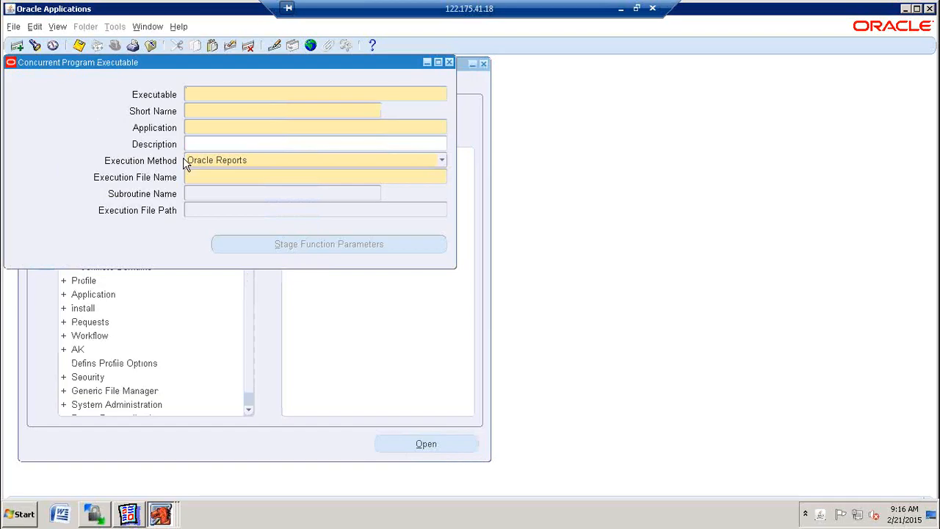
# Step: Register the executable XDIRECT with short name XDIRECTSN, application Purchasing and execution file name XDIRECT, save it and close the form
pyautogui.write('XDIRECT')
pyautogui.hotkey('shift', 'Home')
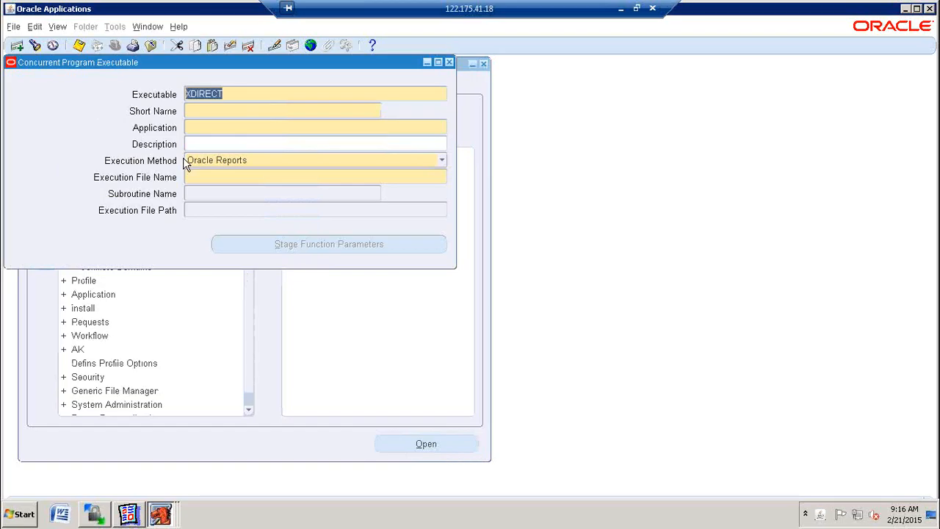
pyautogui.click(218, 110)
pyautogui.hotkey('ctrl', 'v')
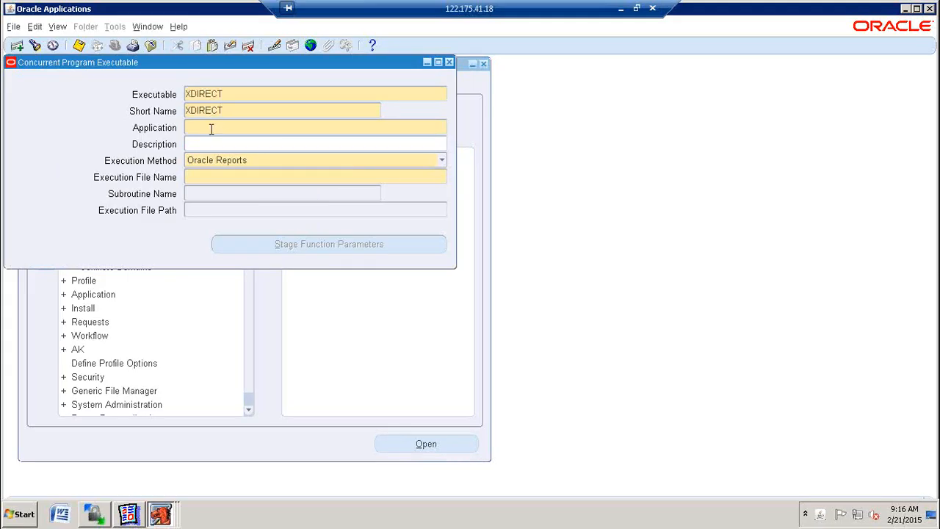
pyautogui.click(211, 128)
pyautogui.write('PUR')
pyautogui.press('Tab')
pyautogui.press('Return')
pyautogui.press('Tab')
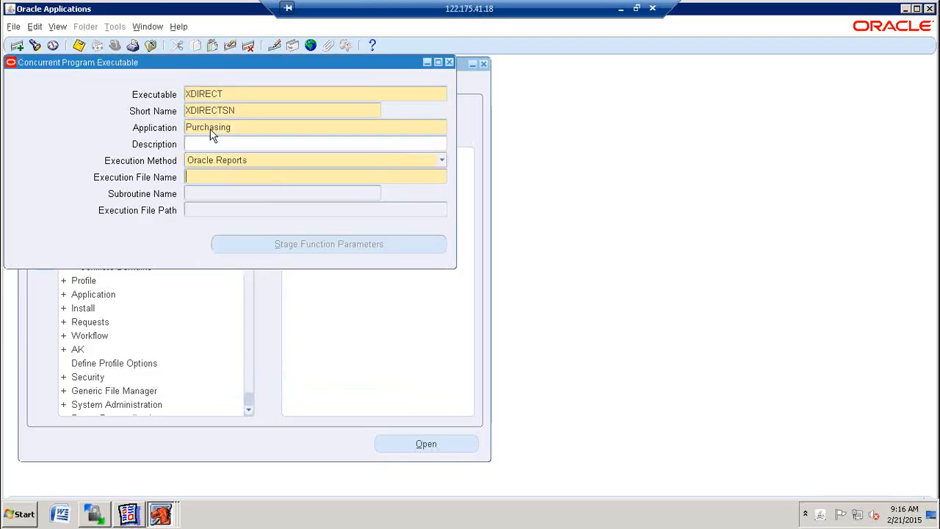
pyautogui.write('XDIRECT')
pyautogui.click(79, 46)
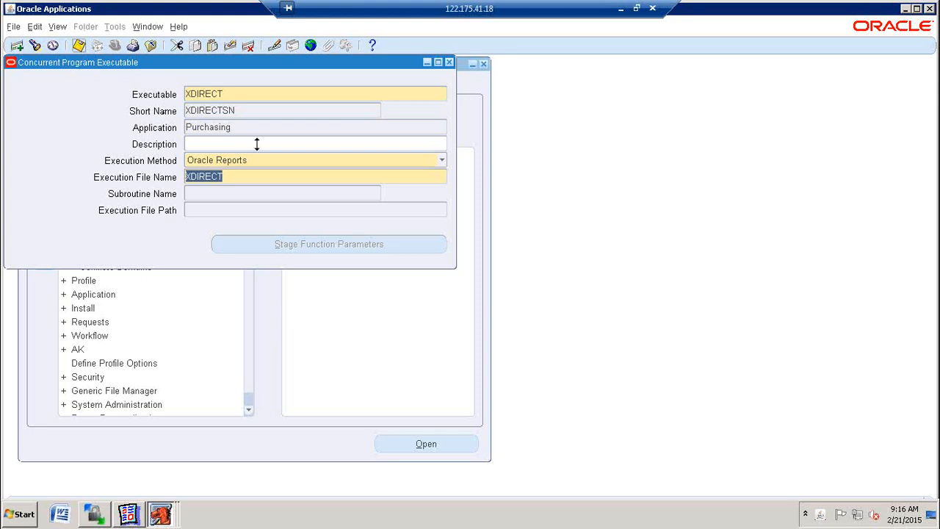
pyautogui.click(448, 62)
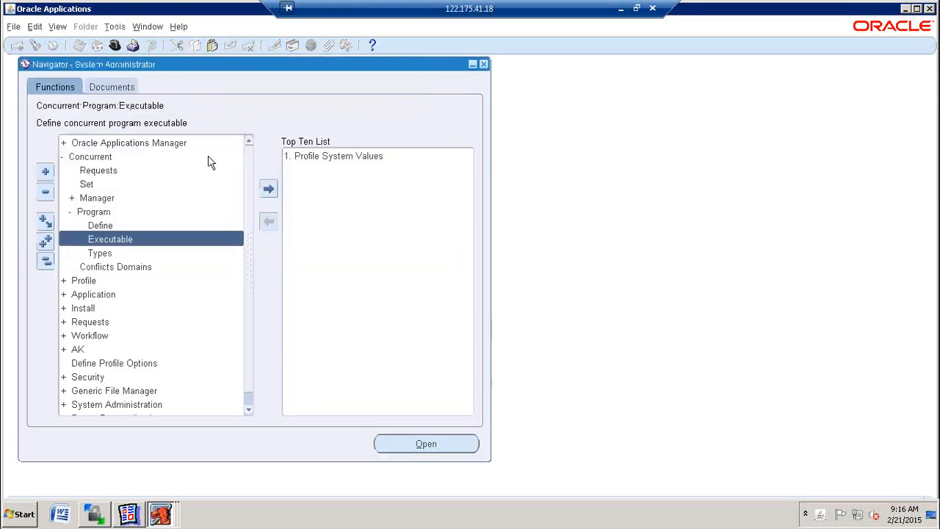
# Step: Define a concurrent program named XML Direct Program with short name XDIRECTSN, application Purchasing and executable XDIRECTSN
pyautogui.doubleClick(95, 224)
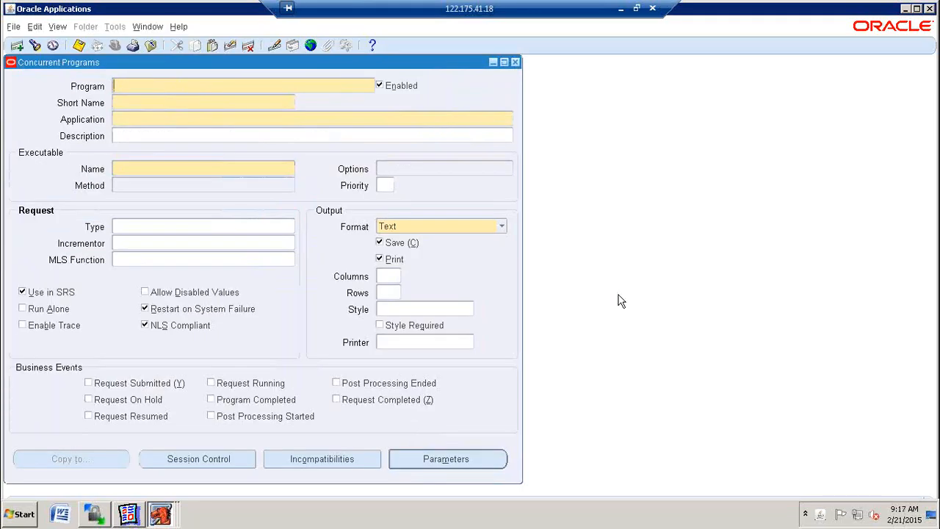
pyautogui.write('x')
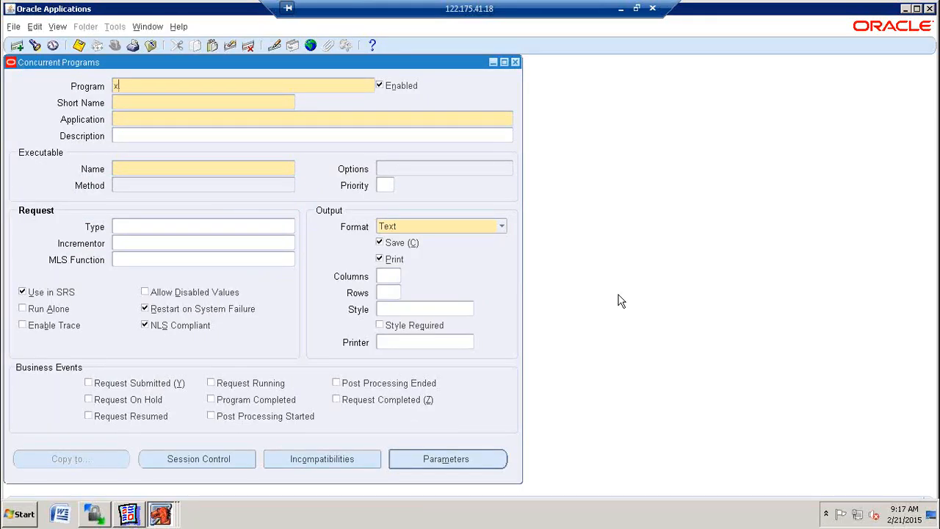
pyautogui.write('mXML Direct Program')
pyautogui.press('Tab')
pyautogui.write('XDIRECT')
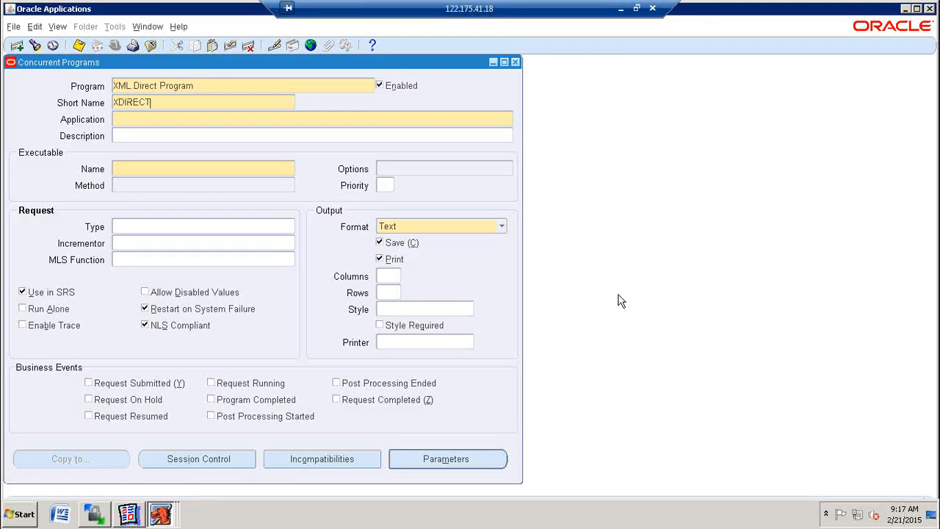
pyautogui.write('SN')
pyautogui.press('Tab')
pyautogui.write('pur')
pyautogui.press('Tab')
pyautogui.press('Return')
pyautogui.write('XDIRECTSN')
pyautogui.press('Tab')
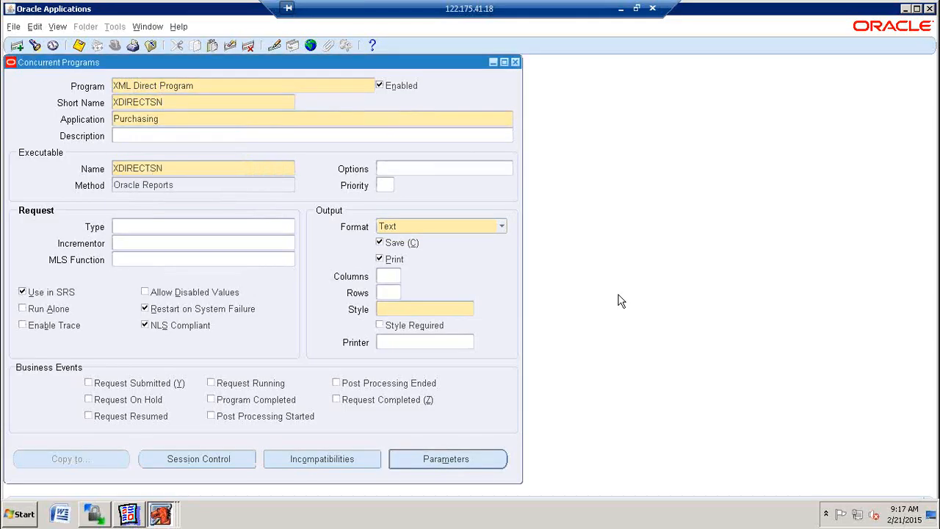
# Step: Set the program's output format to XML with printing off and style A4, save it and close the form
pyautogui.click(500, 228)
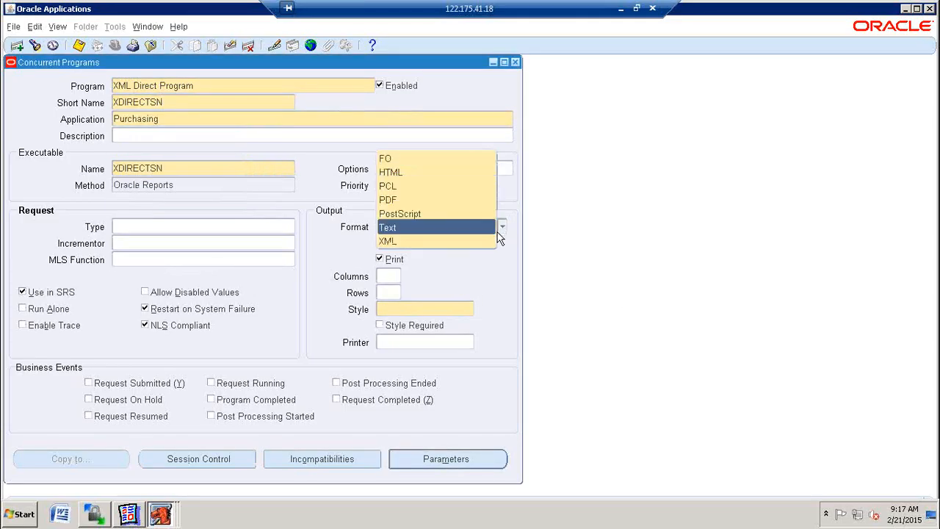
pyautogui.click(446, 241)
pyautogui.click(389, 258)
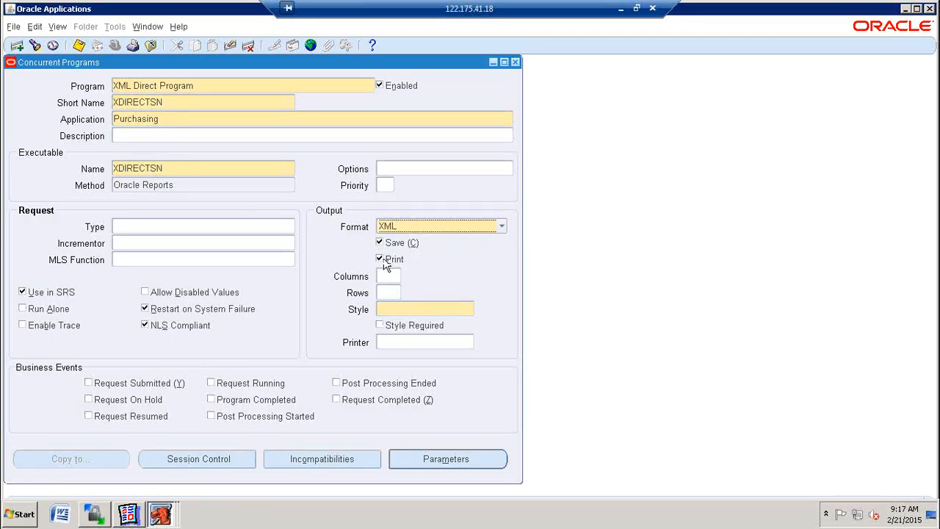
pyautogui.click(396, 309)
pyautogui.write('a4')
pyautogui.press('Tab')
pyautogui.click(78, 46)
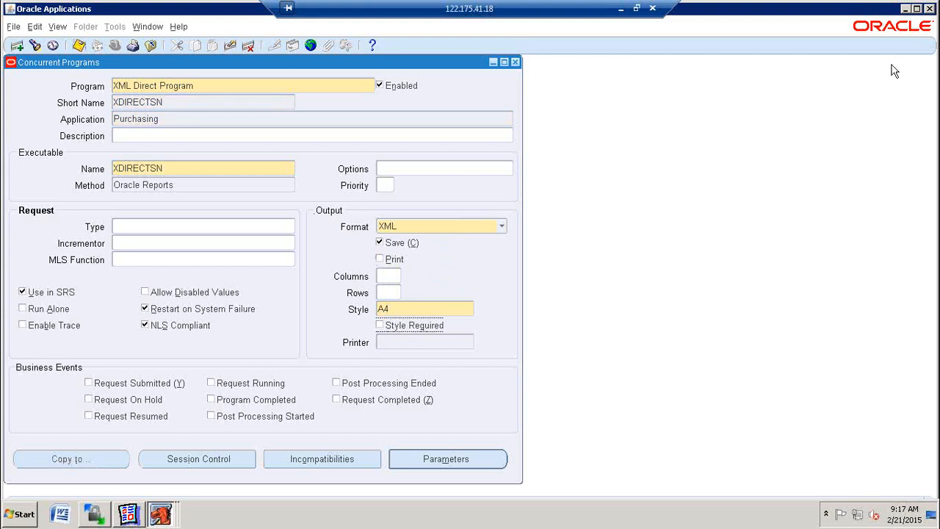
pyautogui.click(916, 8)
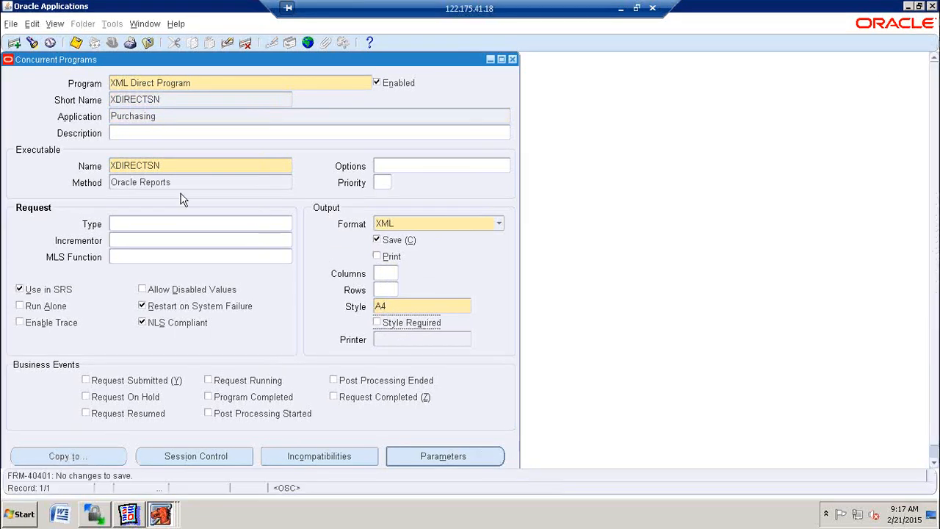
pyautogui.click(512, 60)
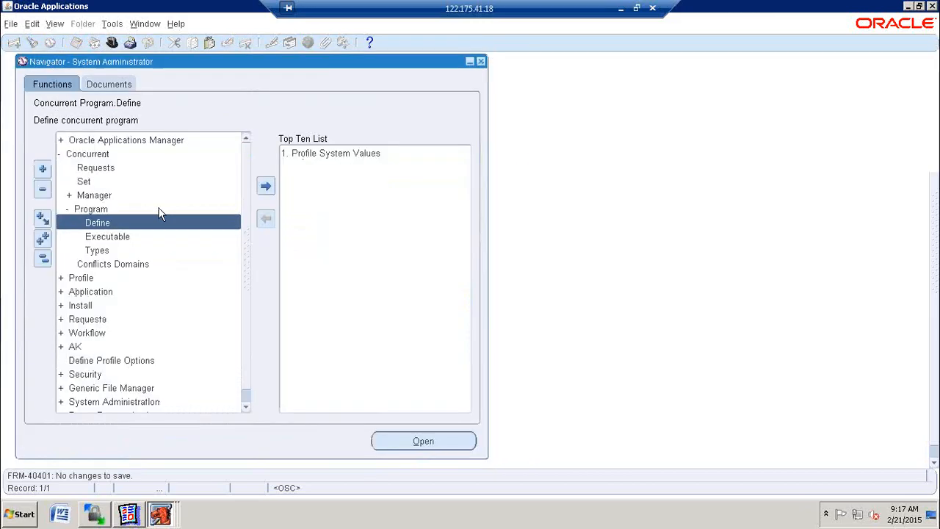
# Step: Open the Request Groups form under the Security responsibility functions and query the JPP9 Request Group
pyautogui.doubleClick(94, 155)
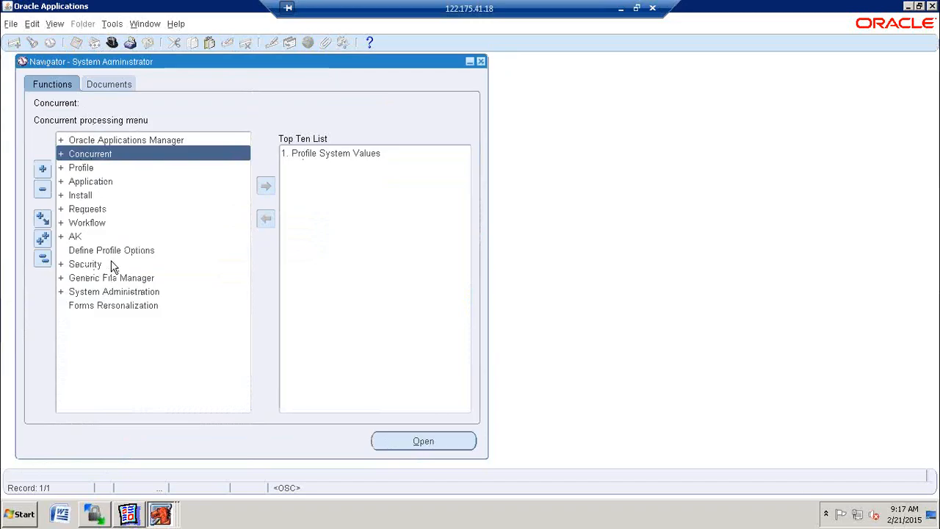
pyautogui.doubleClick(86, 265)
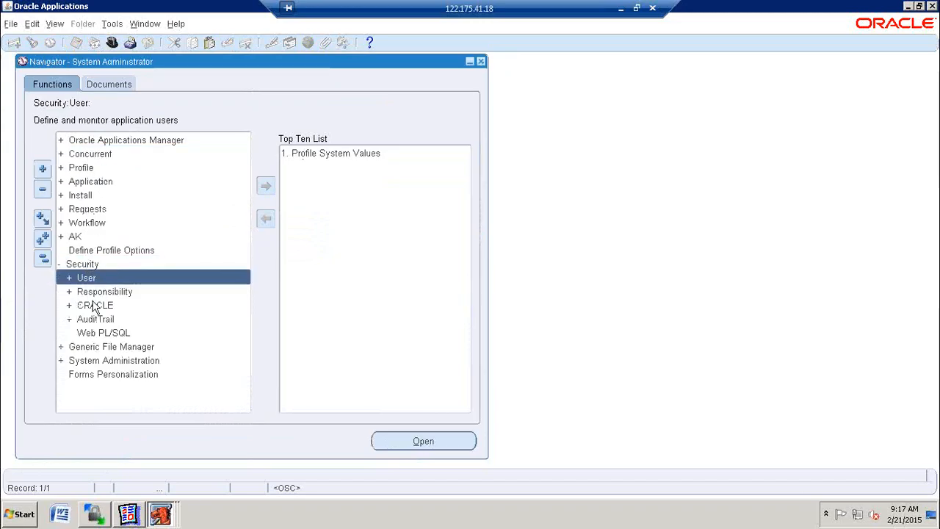
pyautogui.doubleClick(91, 291)
pyautogui.click(94, 319)
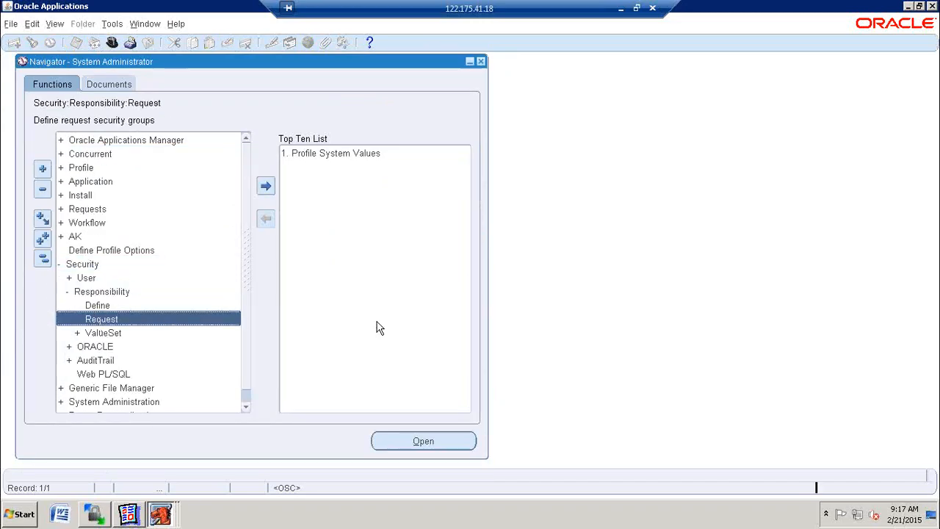
pyautogui.press('Return')
pyautogui.press('F11')
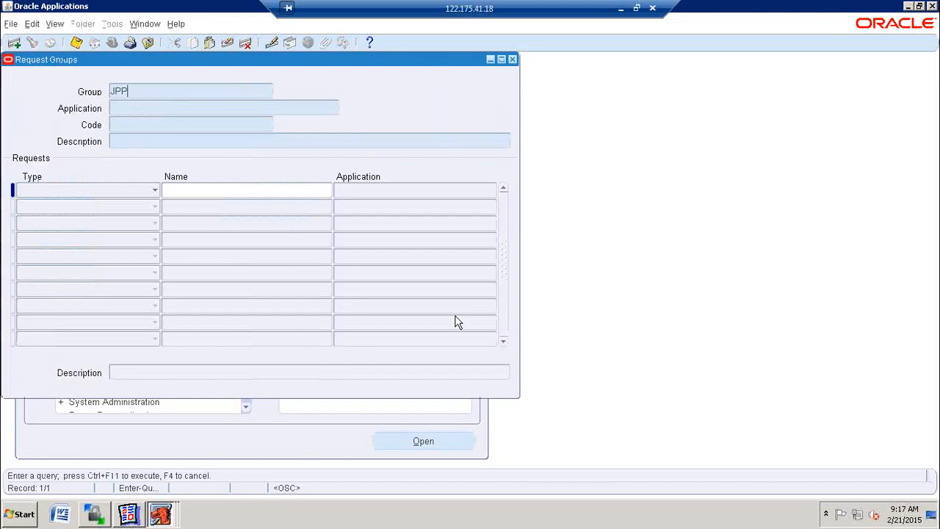
pyautogui.hotkey('ctrl', 'F11')
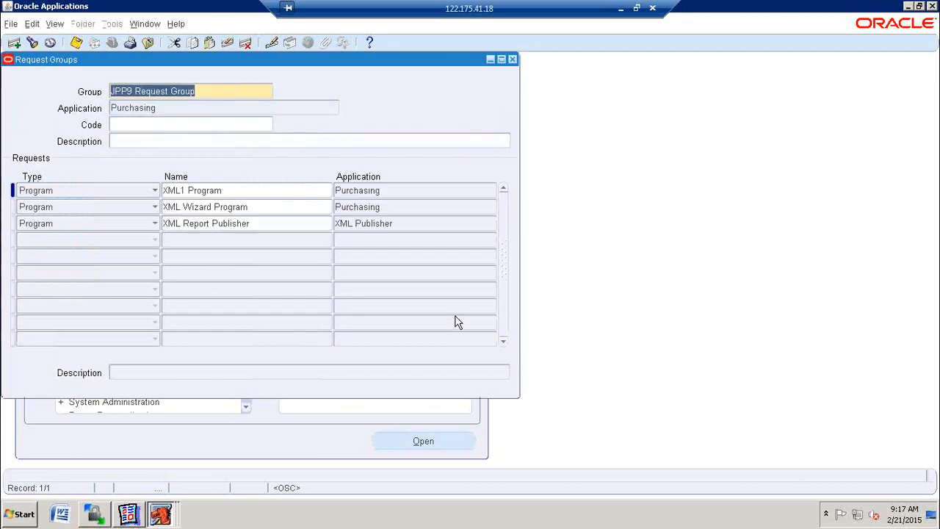
# Step: Add XML Direct Program to the JPP9 Request Group, save the group and close the form
pyautogui.click(201, 242)
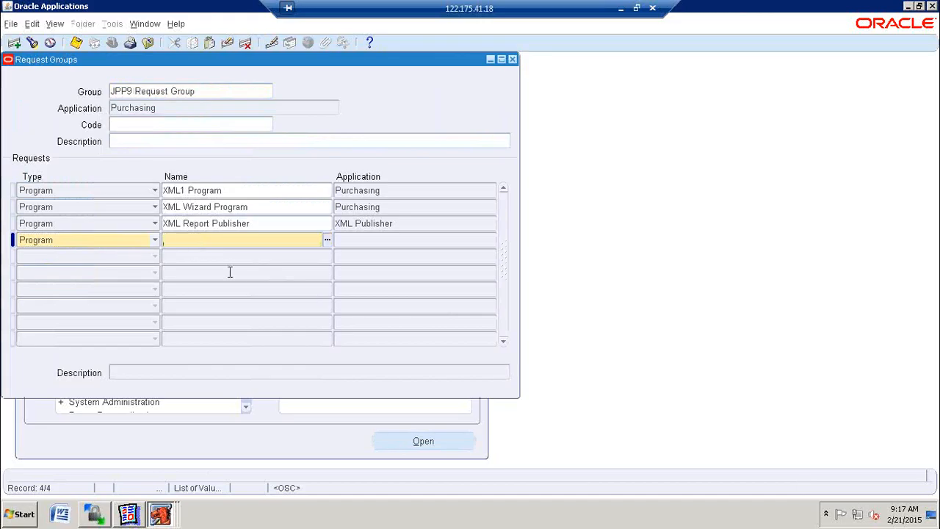
pyautogui.write('D')
pyautogui.press('Tab')
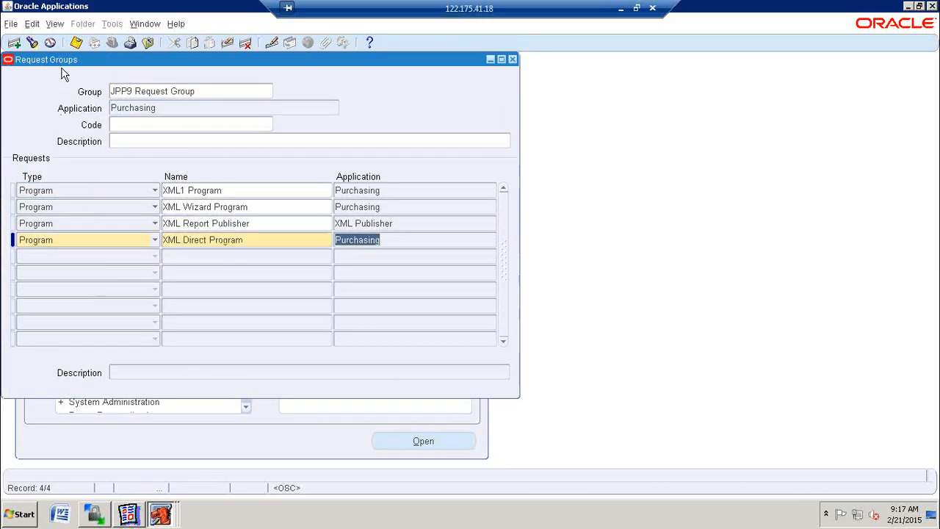
pyautogui.click(75, 44)
pyautogui.click(76, 43)
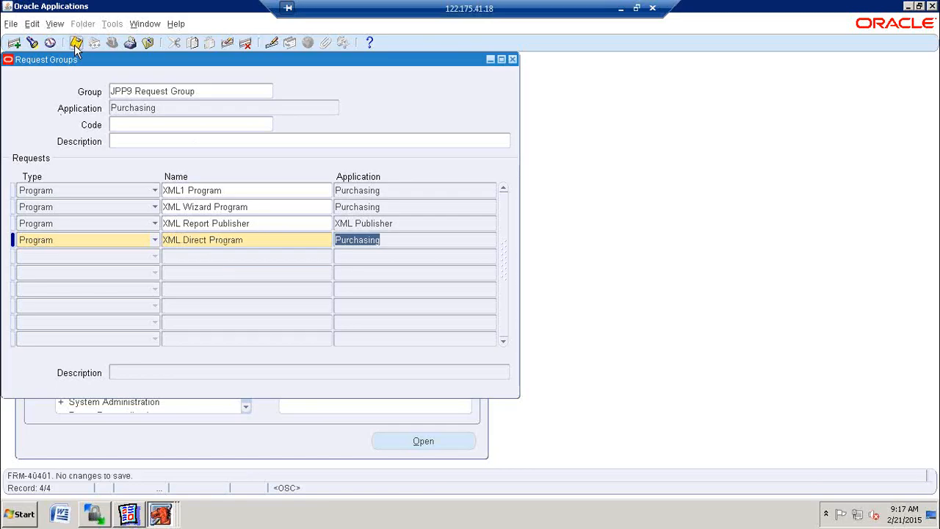
pyautogui.click(513, 60)
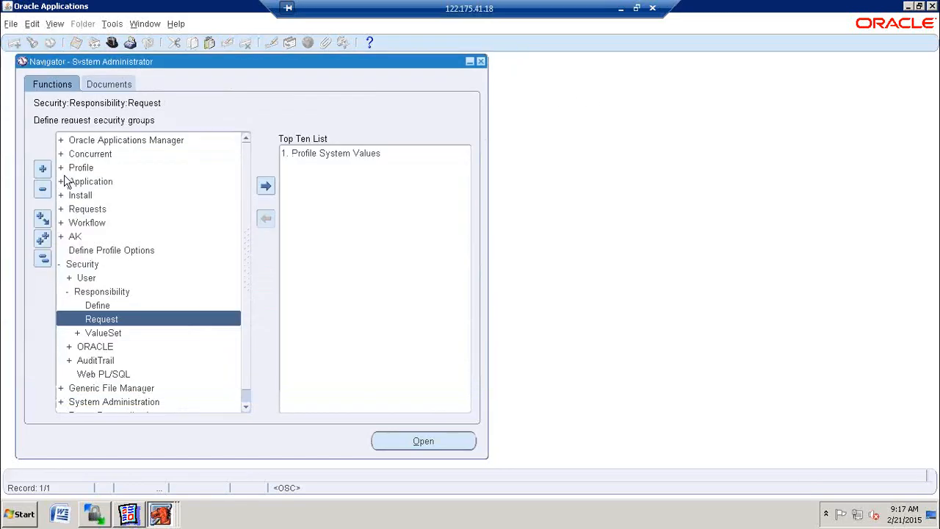
# Step: Switch to the responsibility starting with J and start a new single request
pyautogui.click(113, 47)
pyautogui.press('j')
pyautogui.click(54, 25)
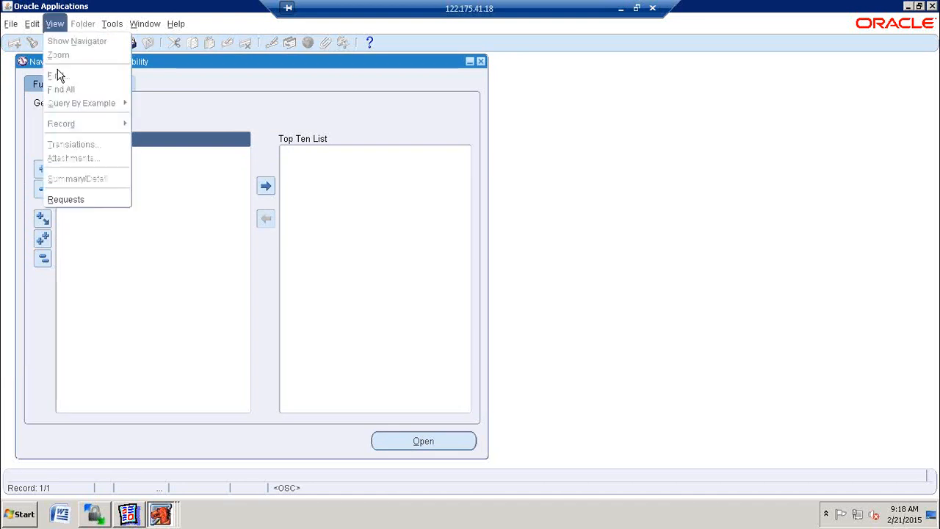
pyautogui.click(80, 199)
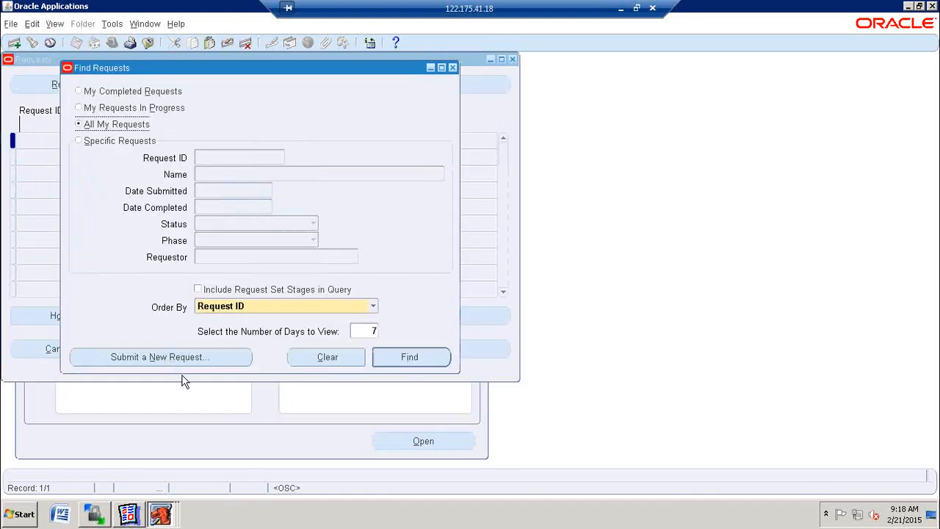
pyautogui.click(197, 360)
pyautogui.click(260, 230)
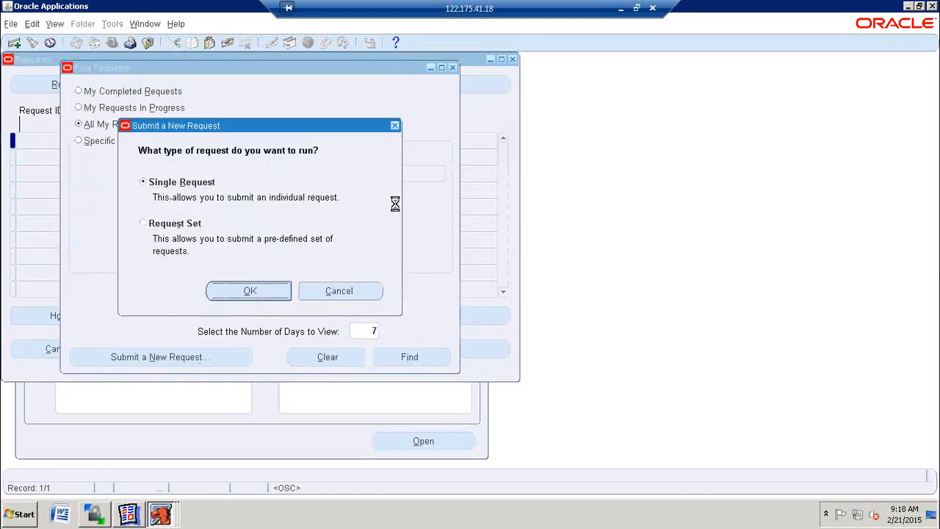
# Step: Submit a request for XML Direct Program and decline submitting another one
pyautogui.click(483, 116)
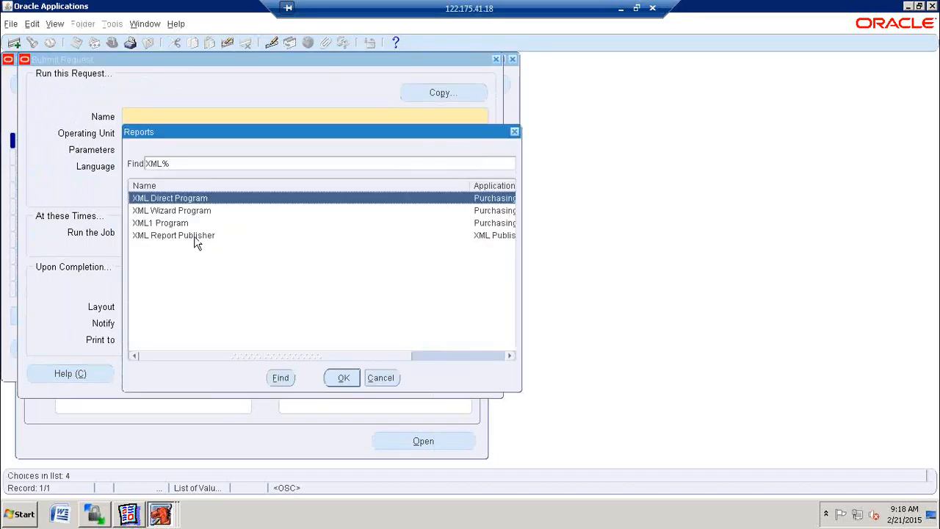
pyautogui.click(341, 378)
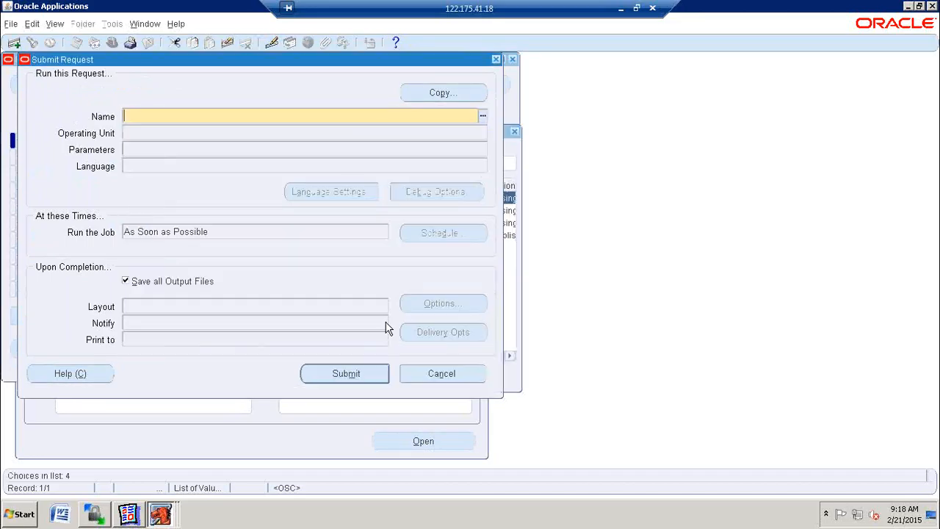
pyautogui.click(362, 379)
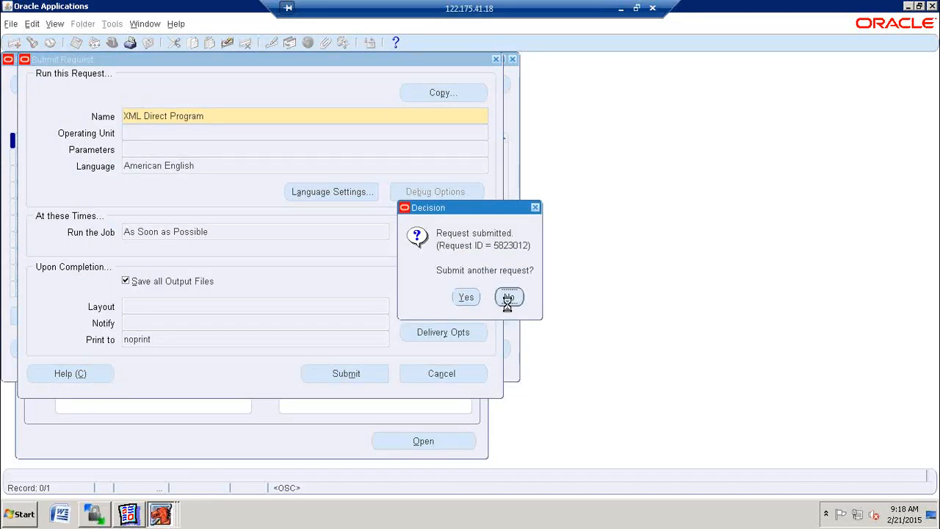
pyautogui.click(508, 239)
# Step: Find all submitted requests and refresh the list until the XML Direct Program request completes
pyautogui.click(426, 356)
pyautogui.click(100, 88)
pyautogui.click(101, 89)
pyautogui.click(100, 88)
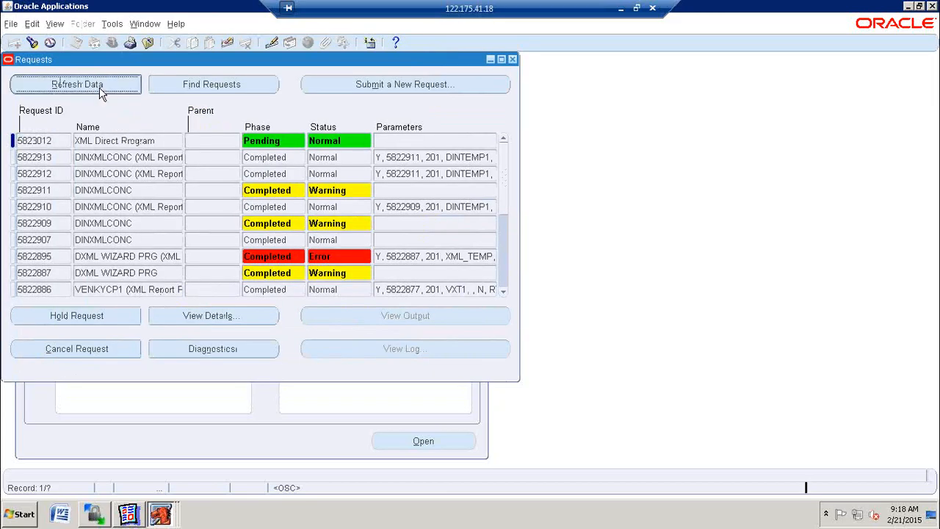
pyautogui.click(100, 89)
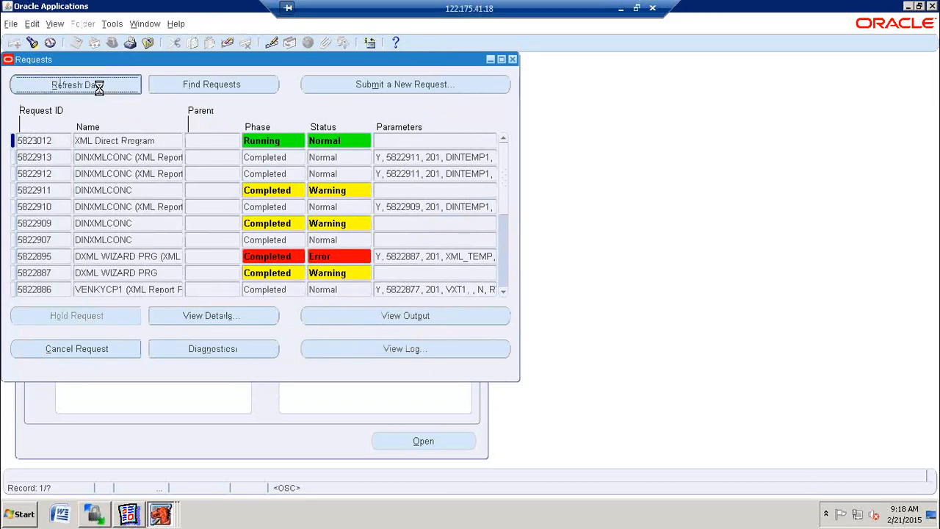
pyautogui.click(101, 88)
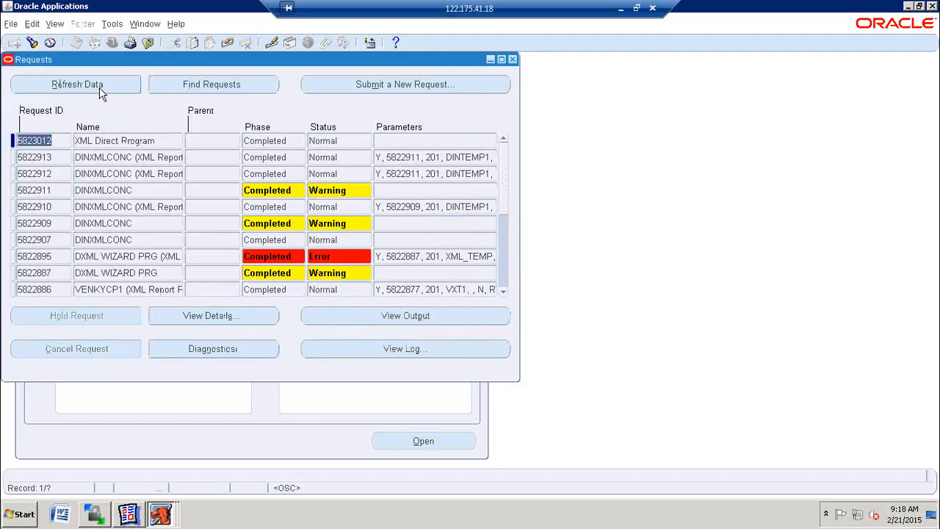
# Step: Open the output of the XML Direct Program request and start saving the page in the XML Reports > XML - 03 folder
pyautogui.click(397, 323)
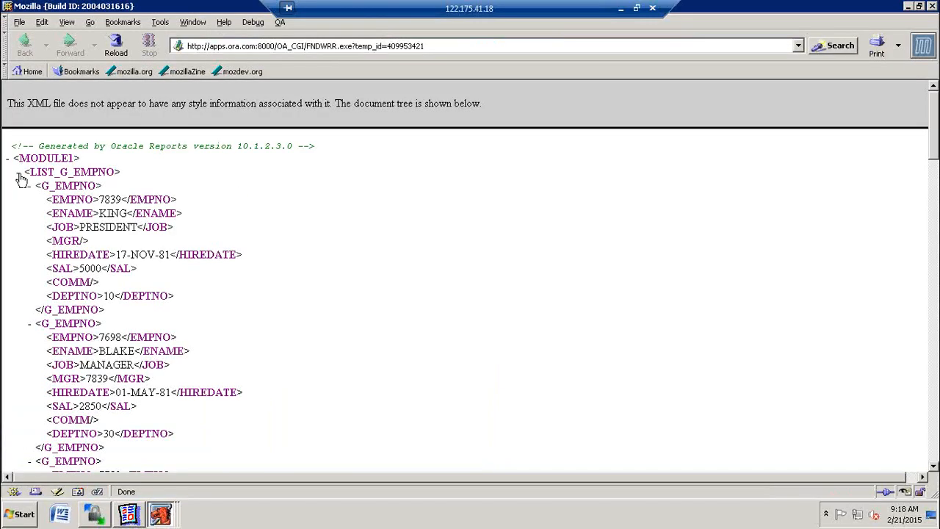
pyautogui.click(19, 174)
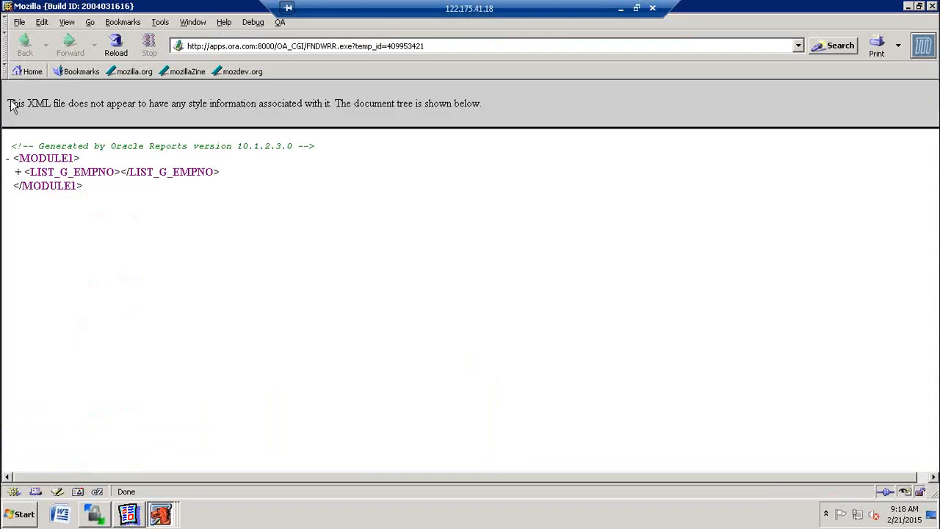
pyautogui.click(19, 22)
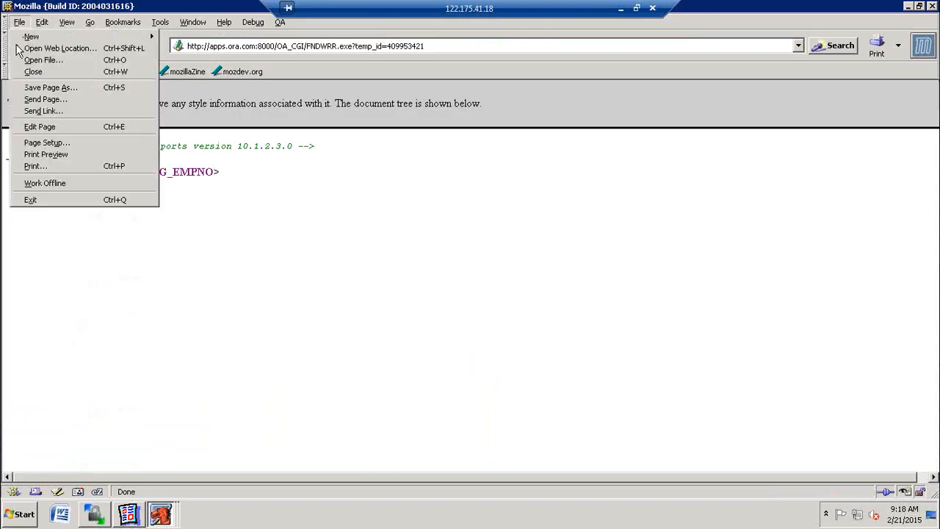
pyautogui.click(67, 89)
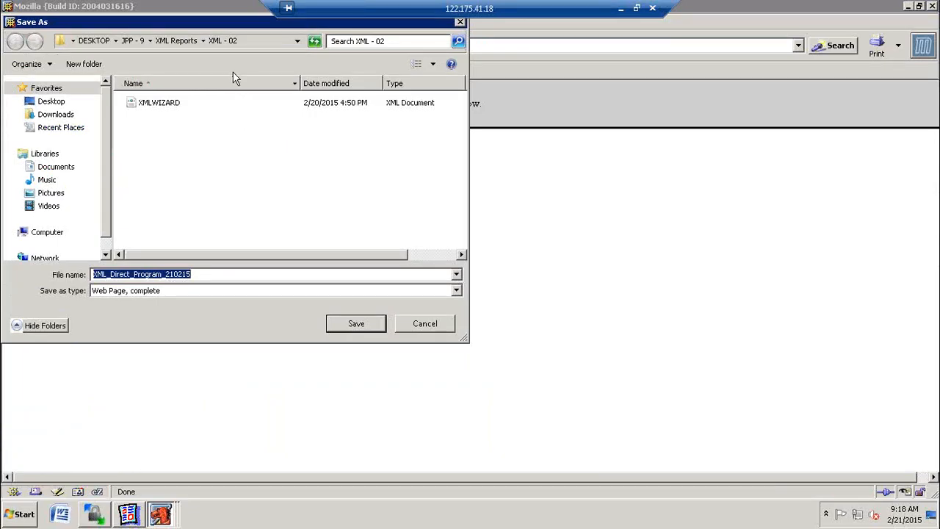
pyautogui.click(176, 41)
pyautogui.doubleClick(151, 134)
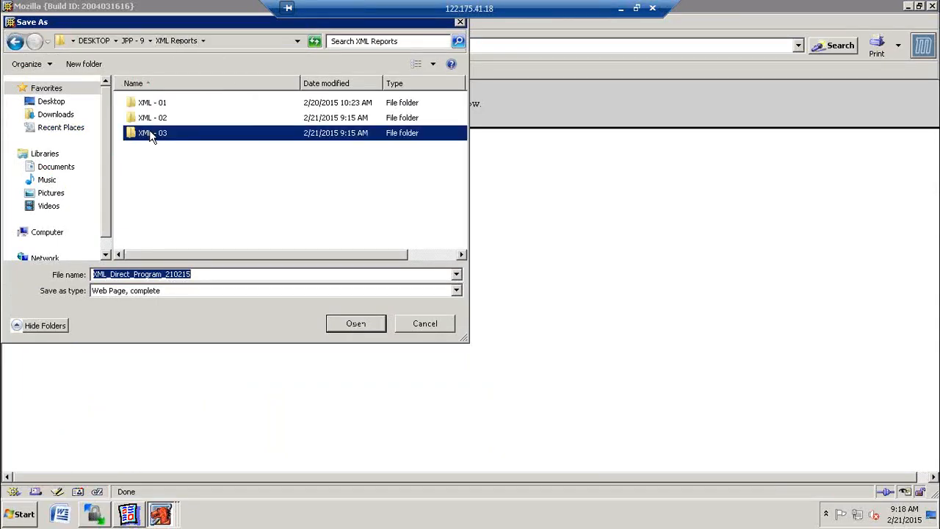
# Step: Save the output as XDIRECT.xml, and close the Download Manager and the output window
pyautogui.doubleClick(178, 274)
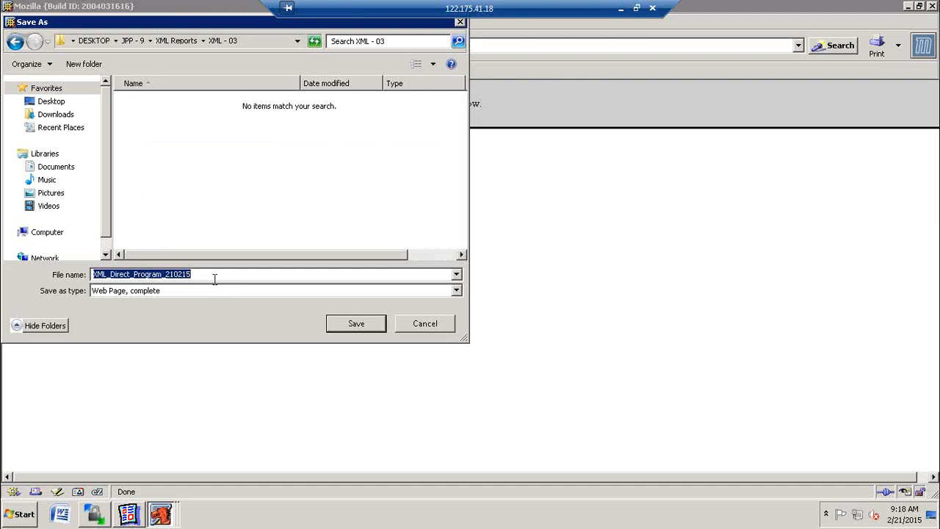
pyautogui.write('x')
pyautogui.press('Down')
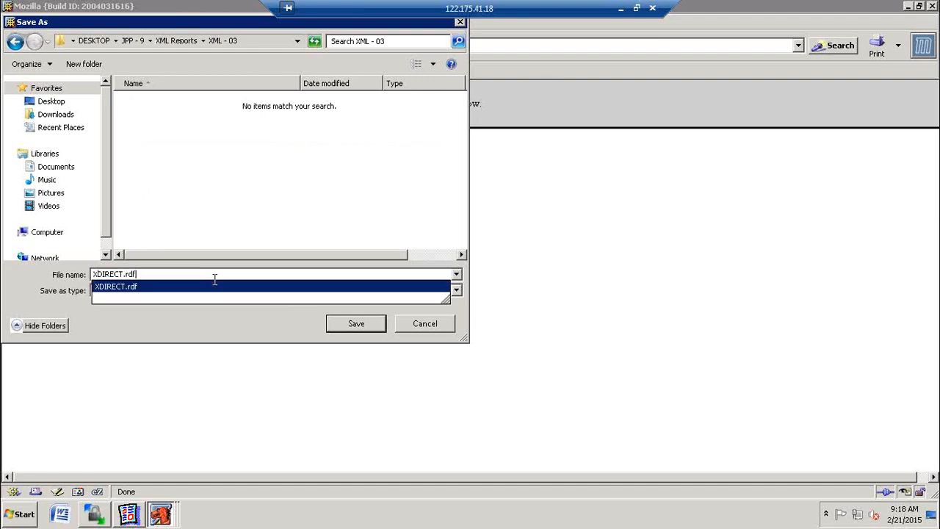
pyautogui.press('BackSpace')
pyautogui.press('BackSpace')
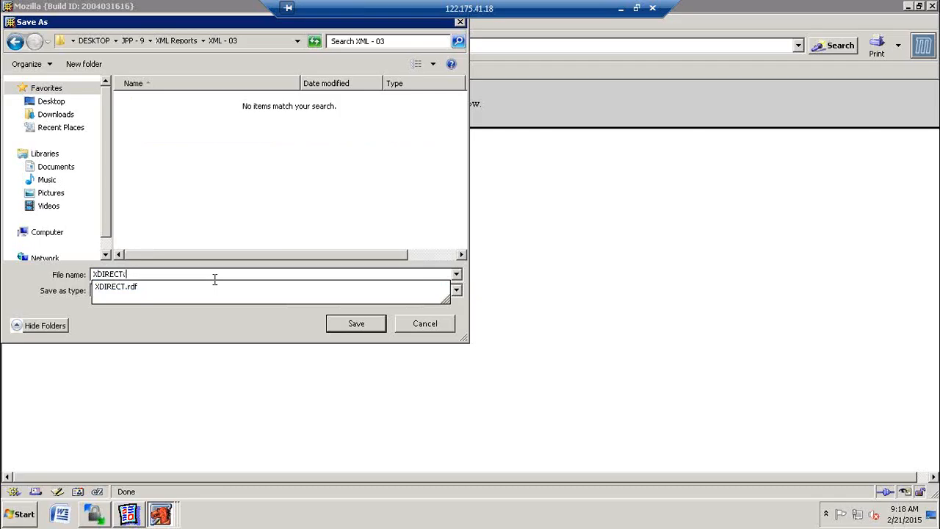
pyautogui.write('xml')
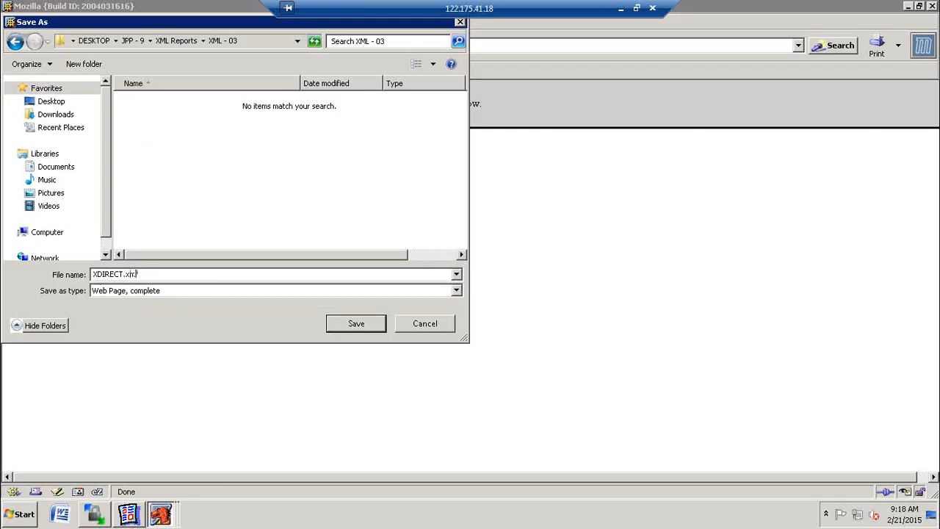
pyautogui.click(381, 326)
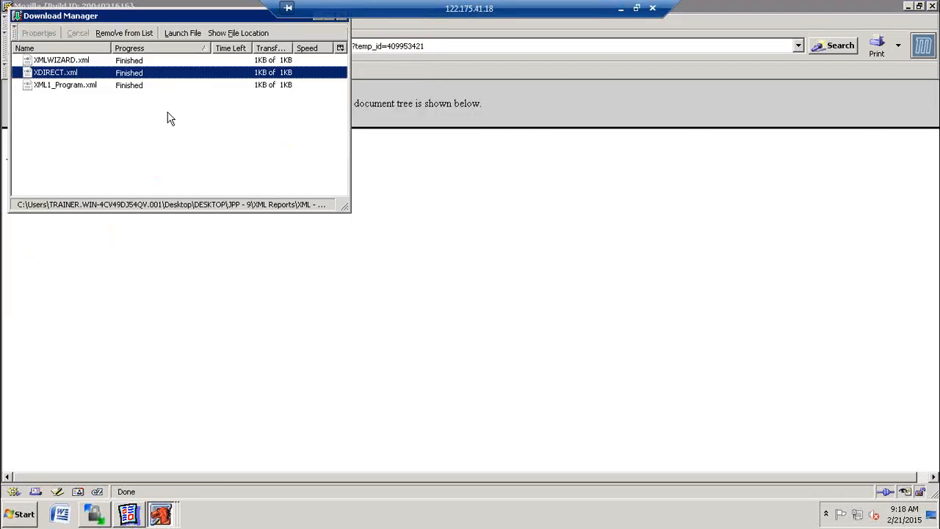
pyautogui.click(342, 24)
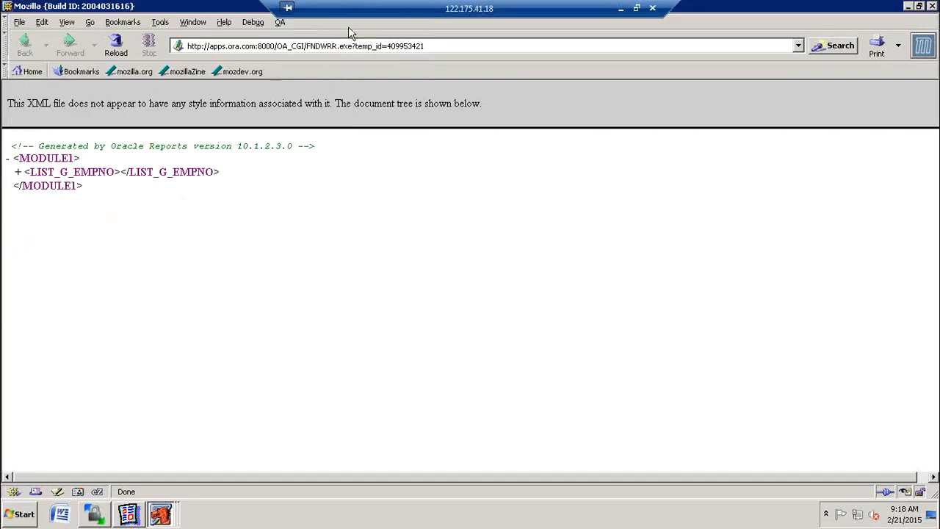
pyautogui.click(932, 7)
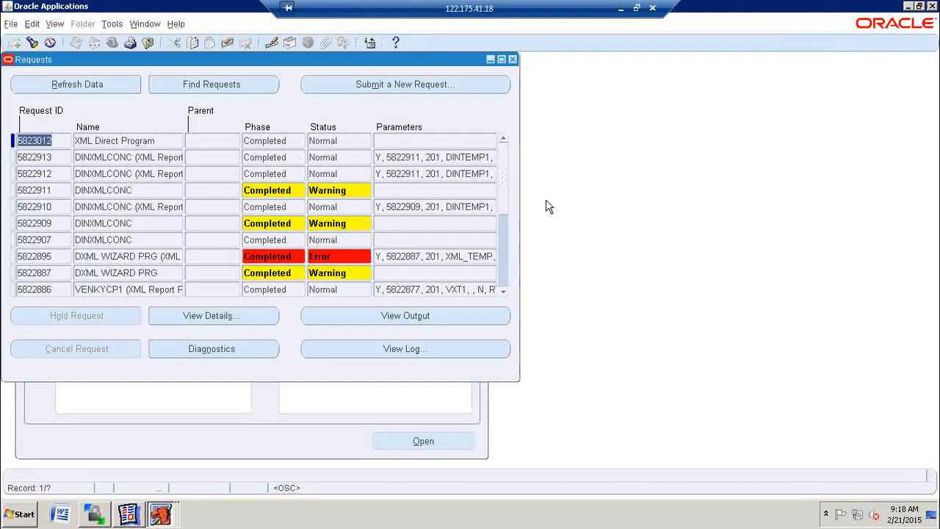
# Step: Open the XDIRECT XML document from DESKTOP > JPP - 9 > XML Reports > XML - 03 and turn off further blocked-content prompts
pyautogui.press('super+d')
pyautogui.rightClick(316, 148)
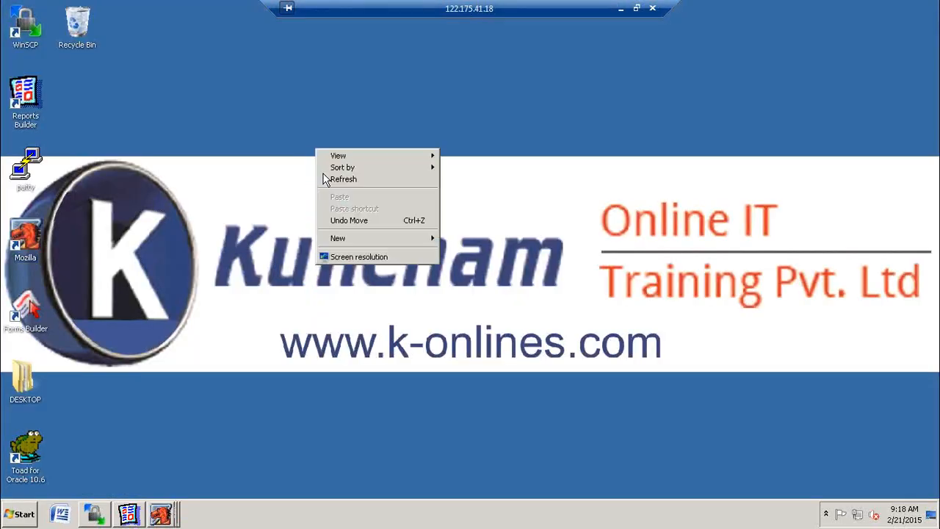
pyautogui.click(321, 180)
pyautogui.doubleClick(18, 386)
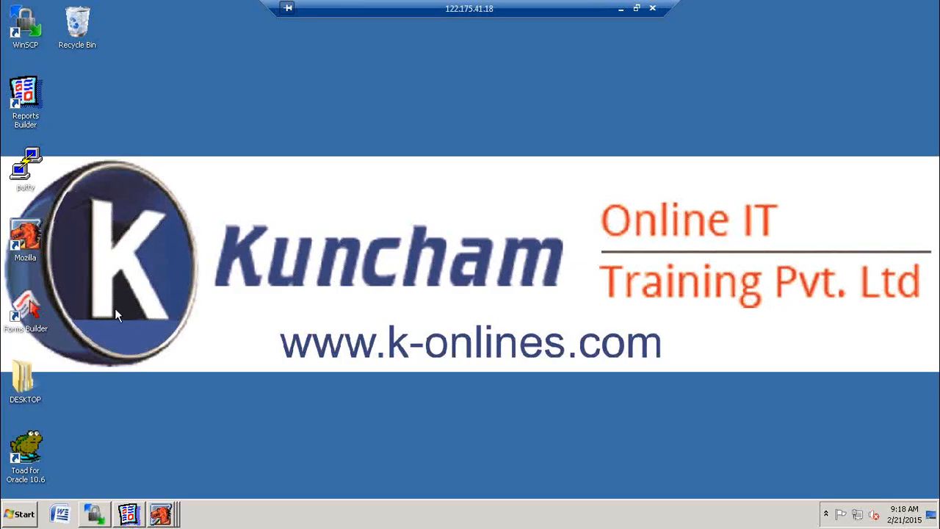
pyautogui.doubleClick(344, 142)
pyautogui.doubleClick(343, 143)
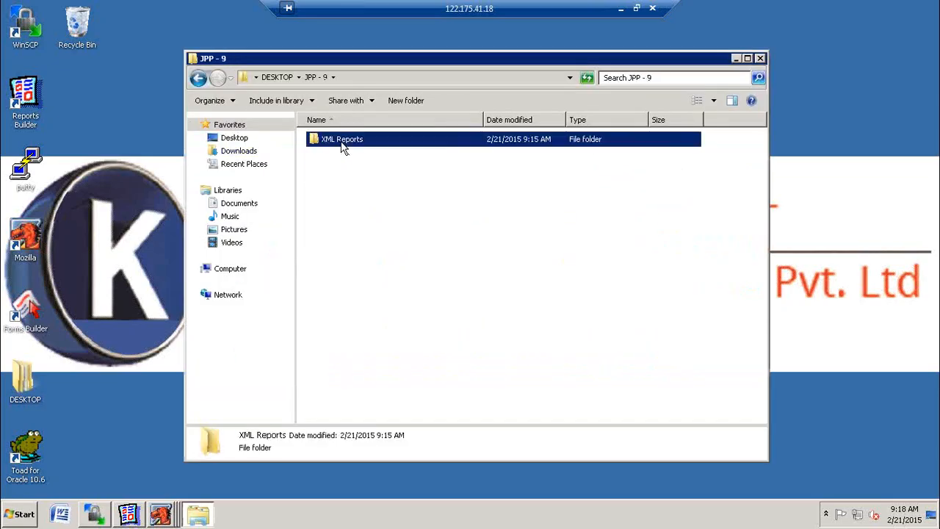
pyautogui.doubleClick(335, 168)
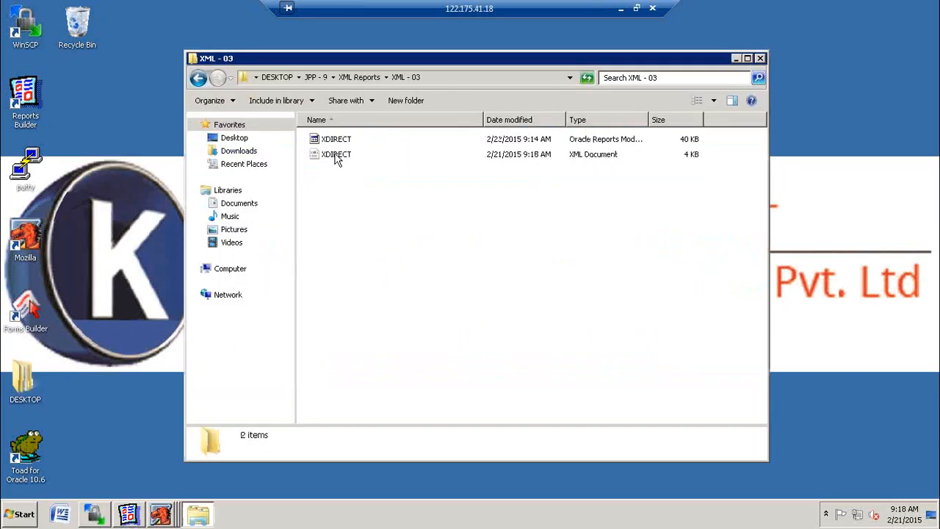
pyautogui.doubleClick(338, 155)
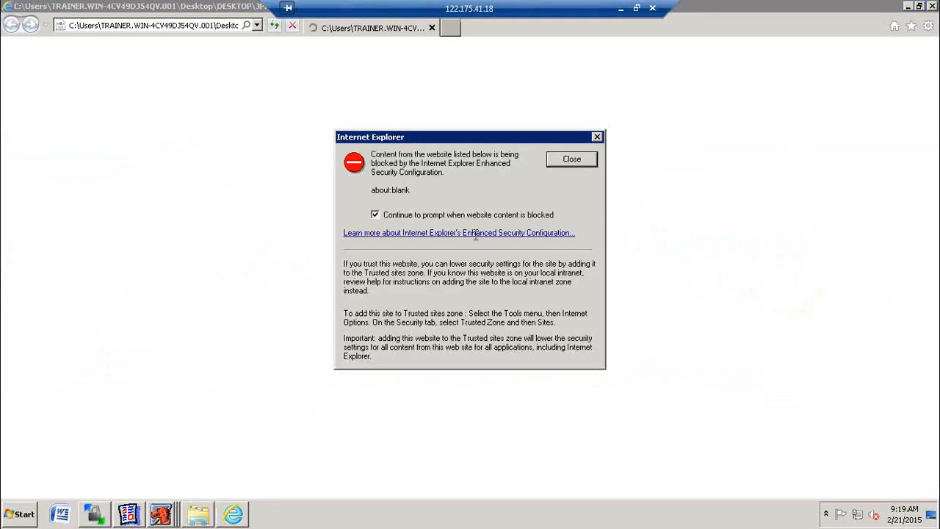
pyautogui.click(413, 219)
pyautogui.click(572, 160)
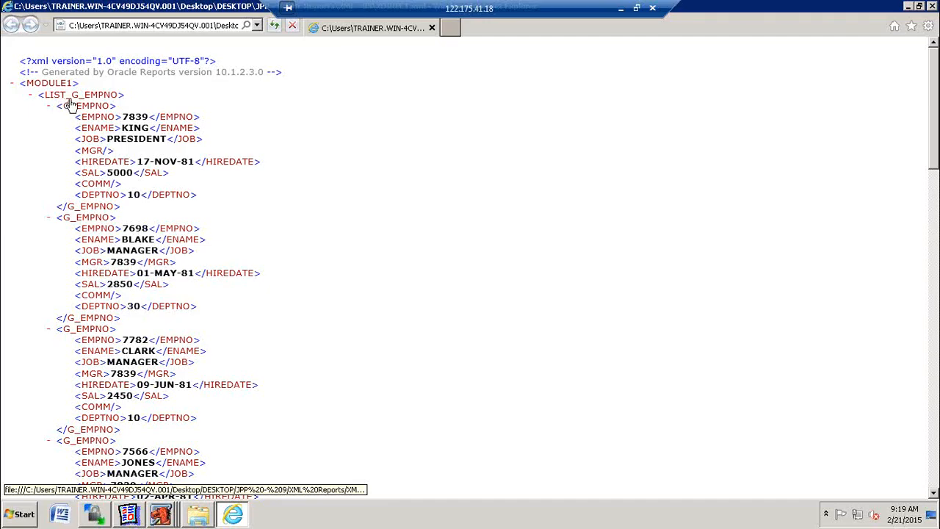
# Step: Collapse the LIST_G_EMPNO node in the XML document, and close the browser and the XML - 03 folder window
pyautogui.click(30, 95)
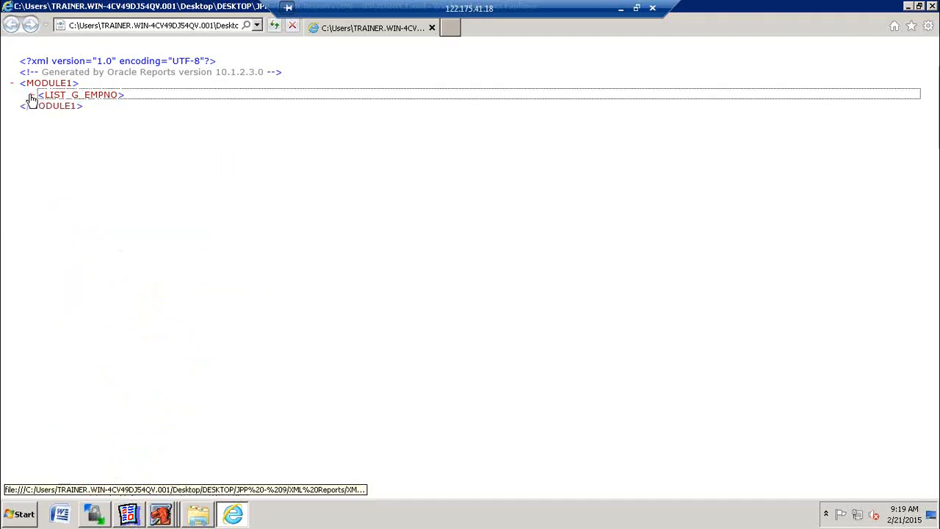
pyautogui.click(933, 6)
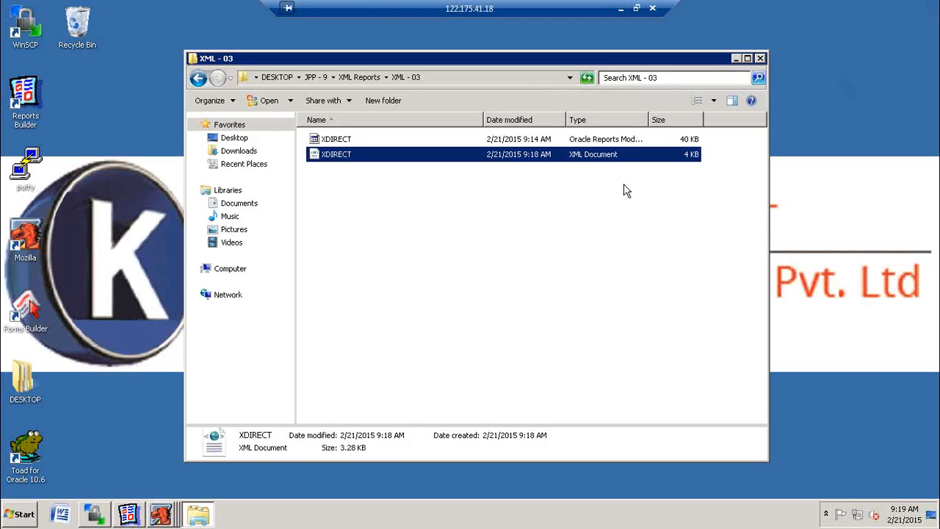
pyautogui.click(760, 58)
pyautogui.rightClick(376, 183)
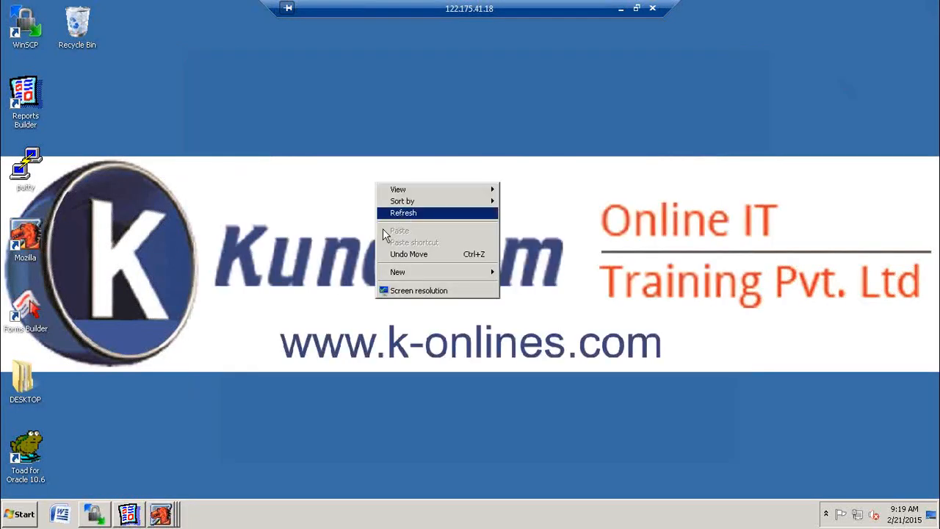
# Step: Start Microsoft Word and load the XDIRECT XML data from the XML - 03 folder with the Template Builder
pyautogui.click(61, 514)
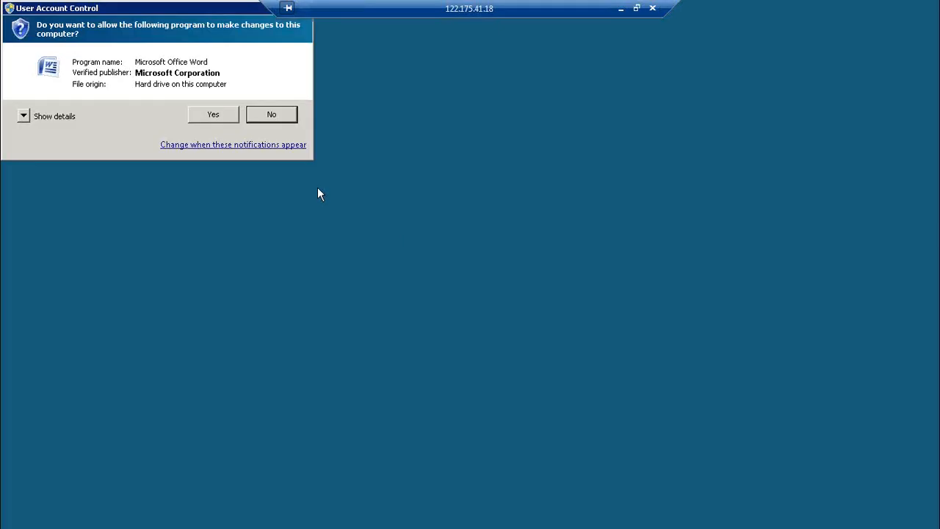
pyautogui.click(217, 115)
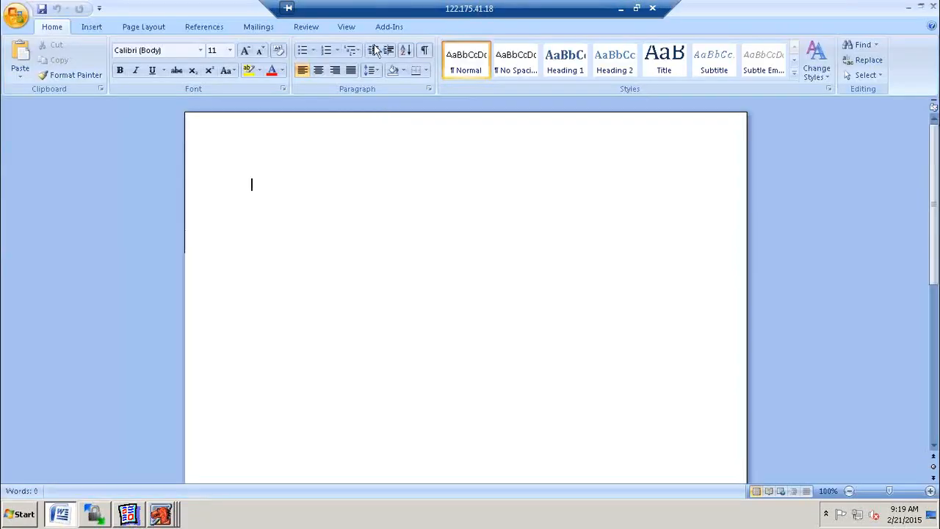
pyautogui.click(387, 27)
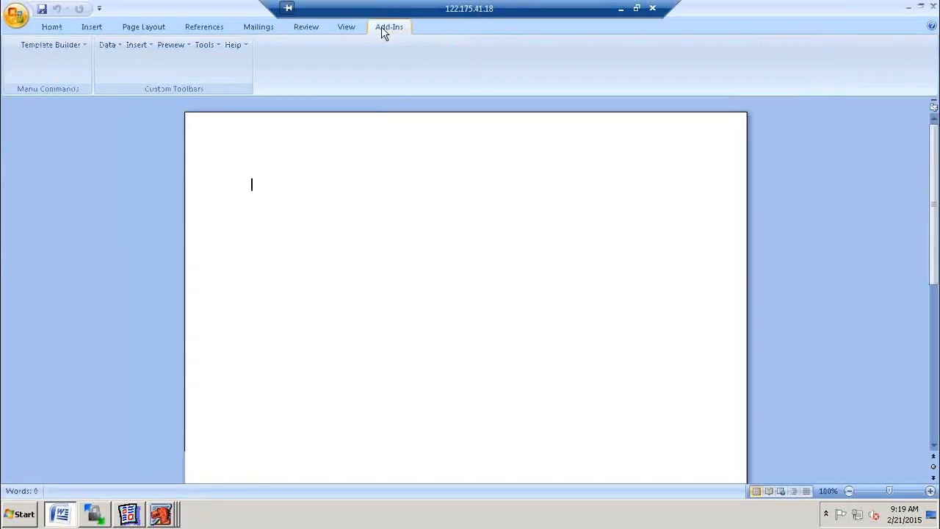
pyautogui.click(112, 50)
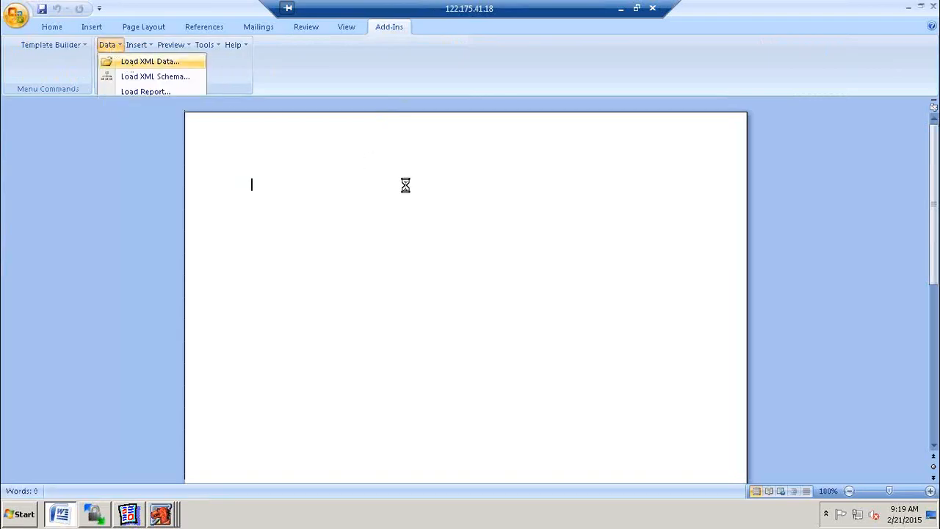
pyautogui.press('Return')
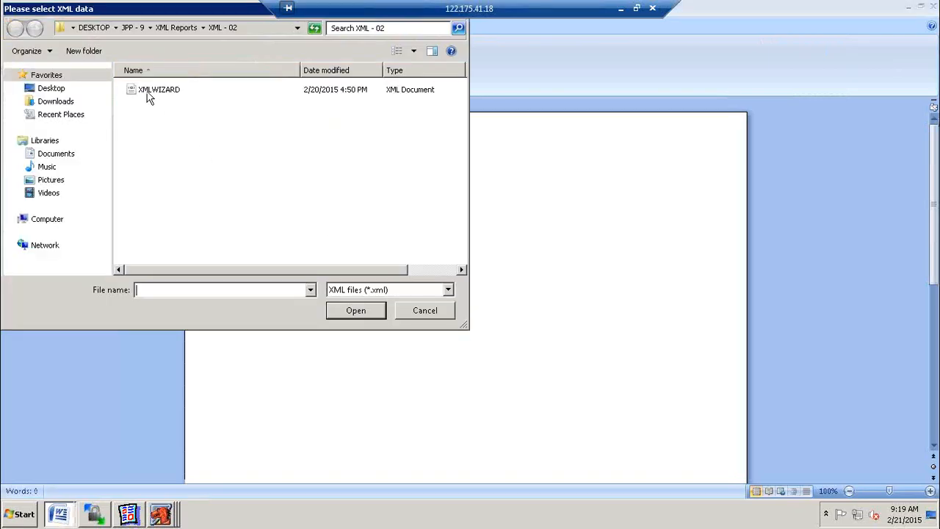
pyautogui.click(176, 28)
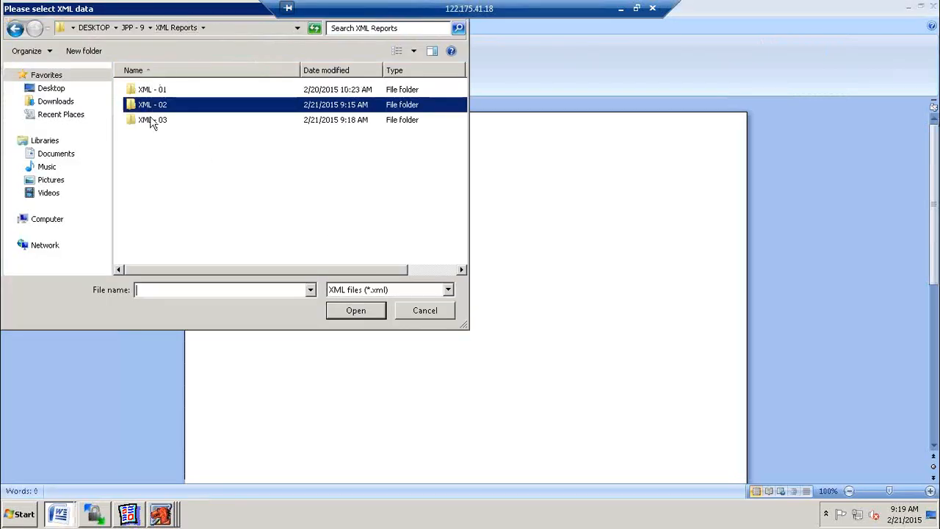
pyautogui.doubleClick(149, 116)
pyautogui.doubleClick(153, 90)
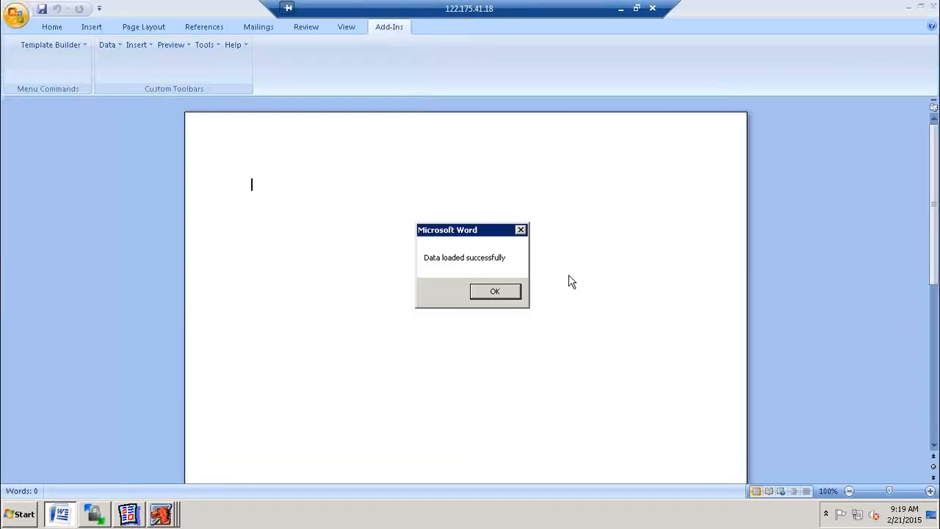
pyautogui.click(495, 292)
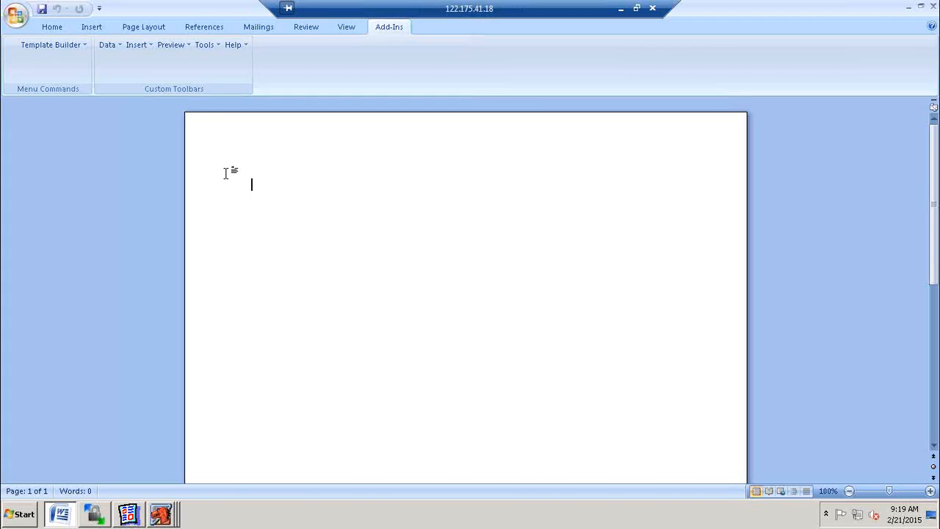
# Step: Insert all fields of the loaded XML data into the document and add two blank lines below the generated table
pyautogui.click(148, 47)
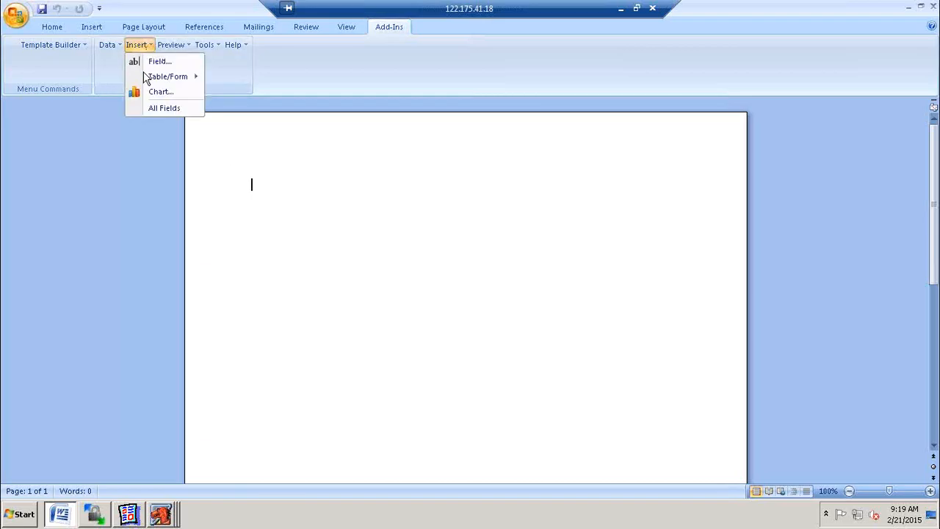
pyautogui.click(149, 109)
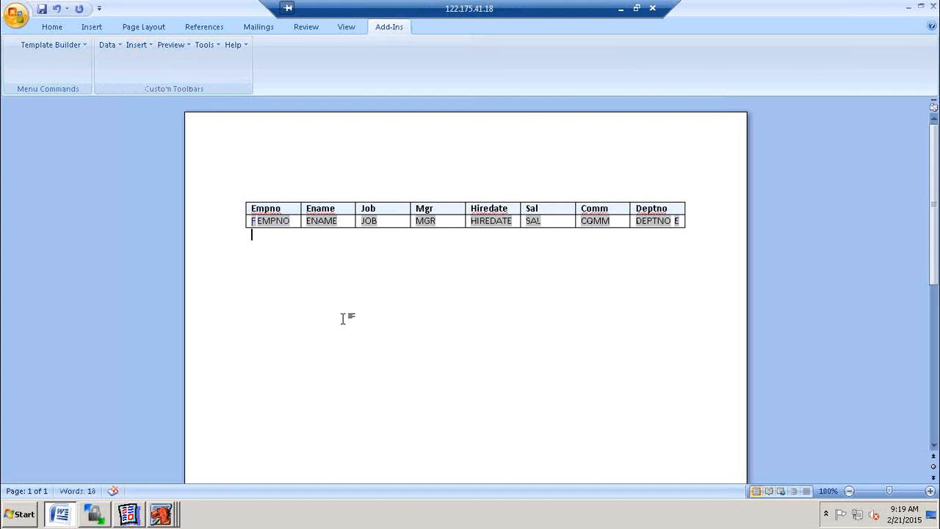
pyautogui.press('Return')
pyautogui.press('Return')
# Step: Insert an empty table of eight columns and two rows below the generated field table
pyautogui.click(96, 26)
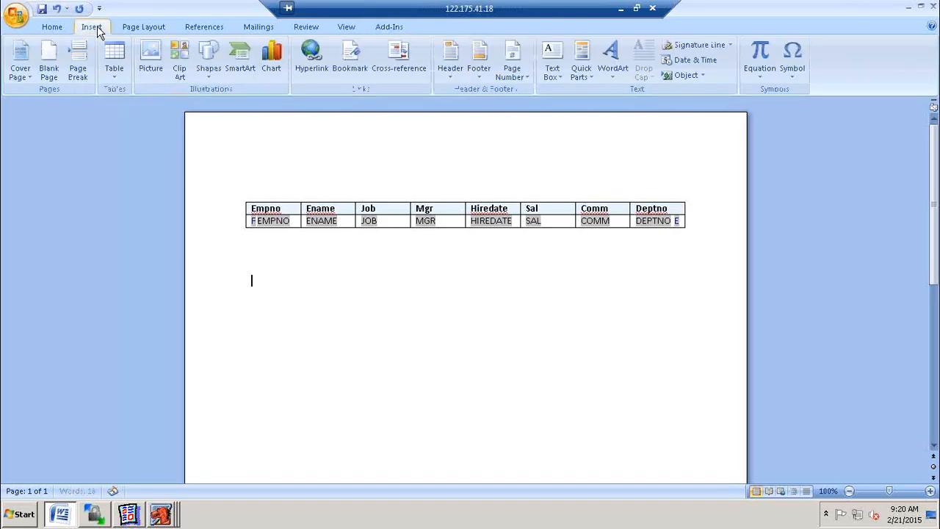
pyautogui.click(114, 77)
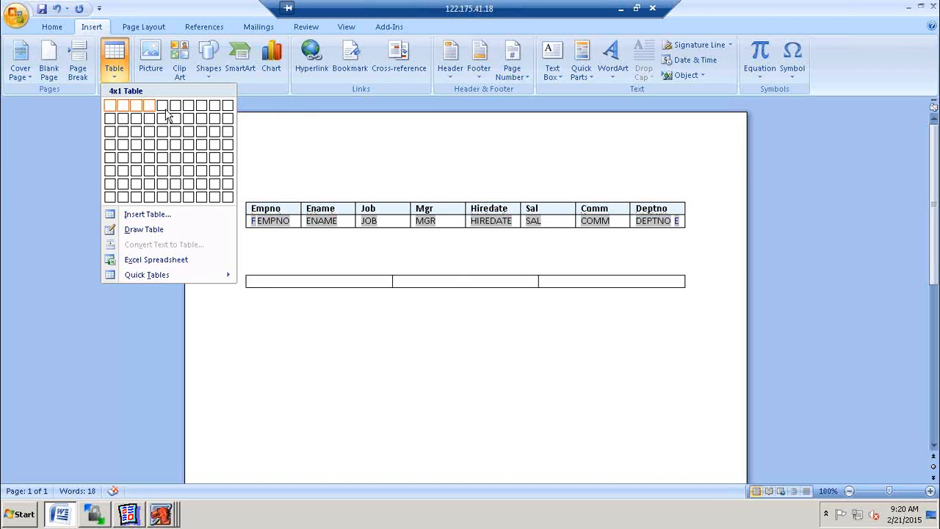
pyautogui.click(203, 120)
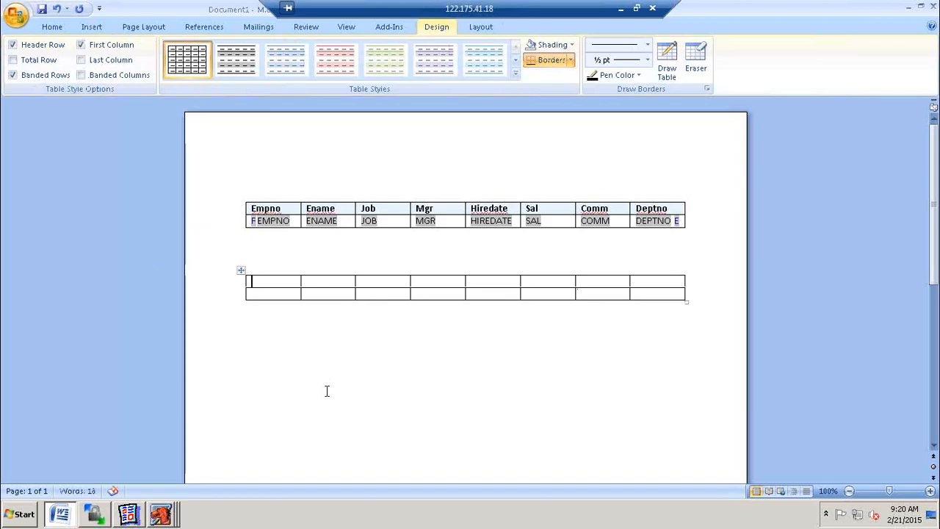
# Step: Fill the lower table's header row with EMPNO, ENAME, JOB, MGR, JDATE, SAL, COMM and DEPTNO
pyautogui.write('EMPNO')
pyautogui.press('Tab')
pyautogui.write('ENAME')
pyautogui.press('Tab')
pyautogui.write('JOB')
pyautogui.press('Tab')
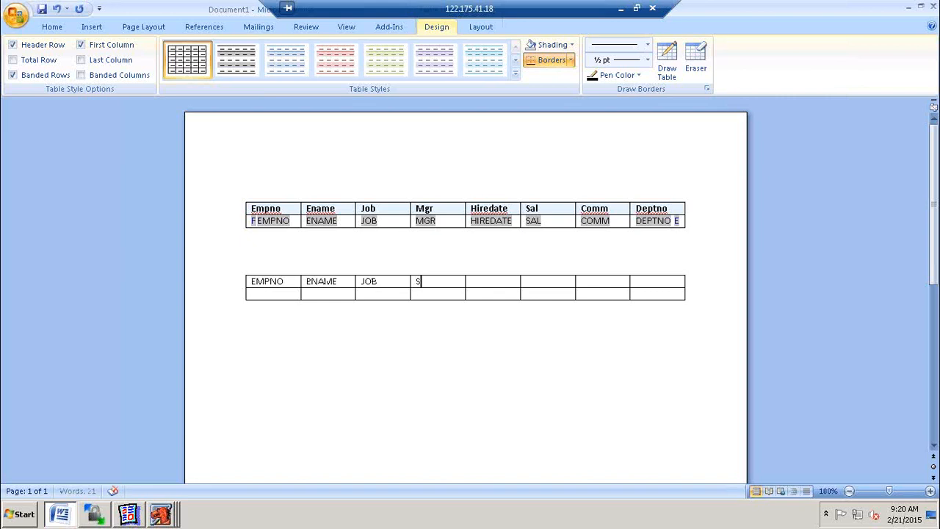
pyautogui.write('MGR')
pyautogui.press('Tab')
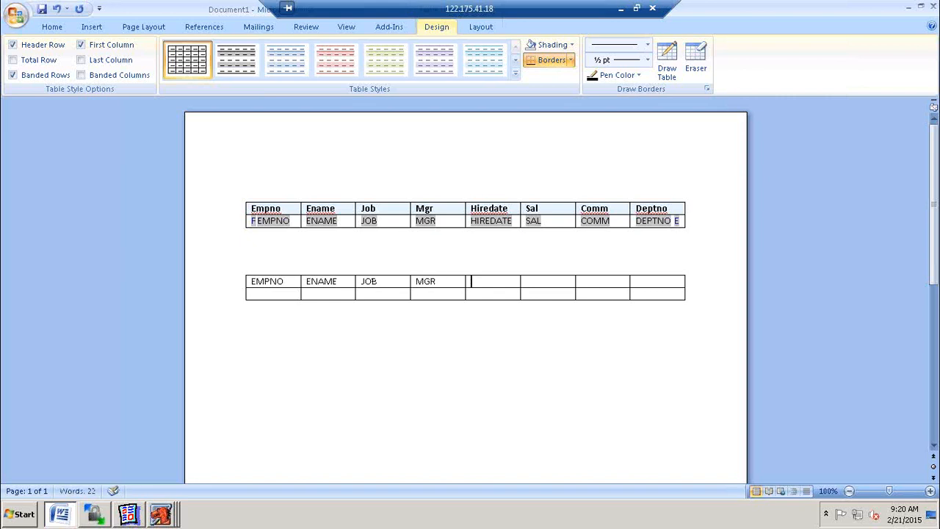
pyautogui.write('JDATE')
pyautogui.press('Tab')
pyautogui.write('S')
pyautogui.write('COMM')
pyautogui.press('Tab')
pyautogui.write('DEPTNO')
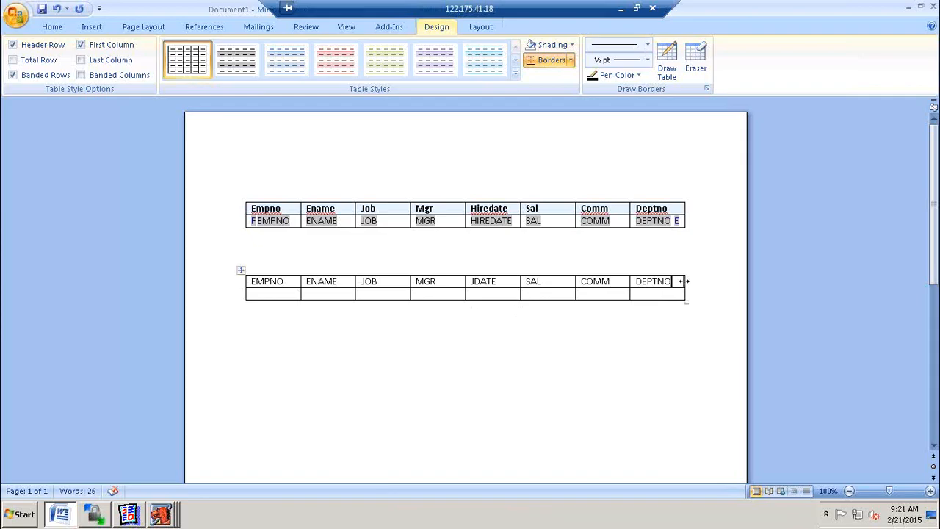
# Step: Make the lower table's header row bold
pyautogui.moveTo(674, 281); pyautogui.dragTo(250, 288)
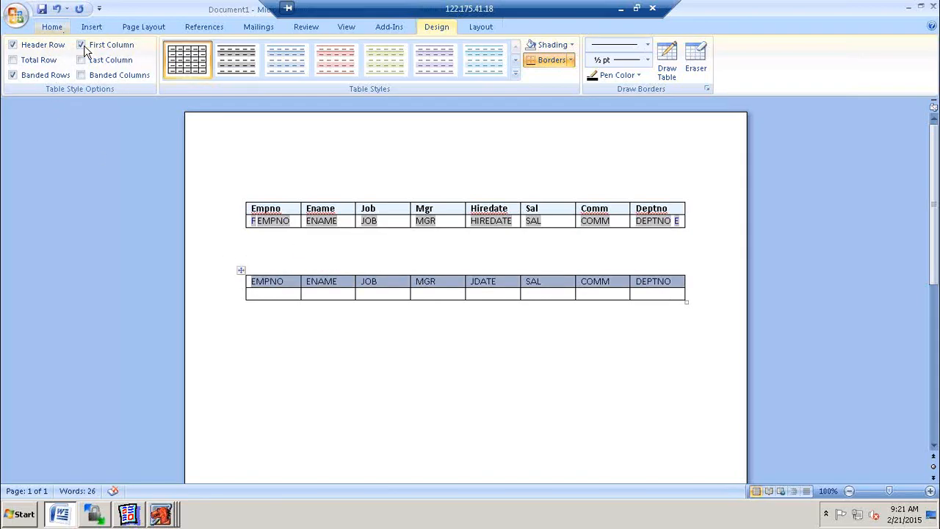
pyautogui.click(52, 27)
pyautogui.click(120, 69)
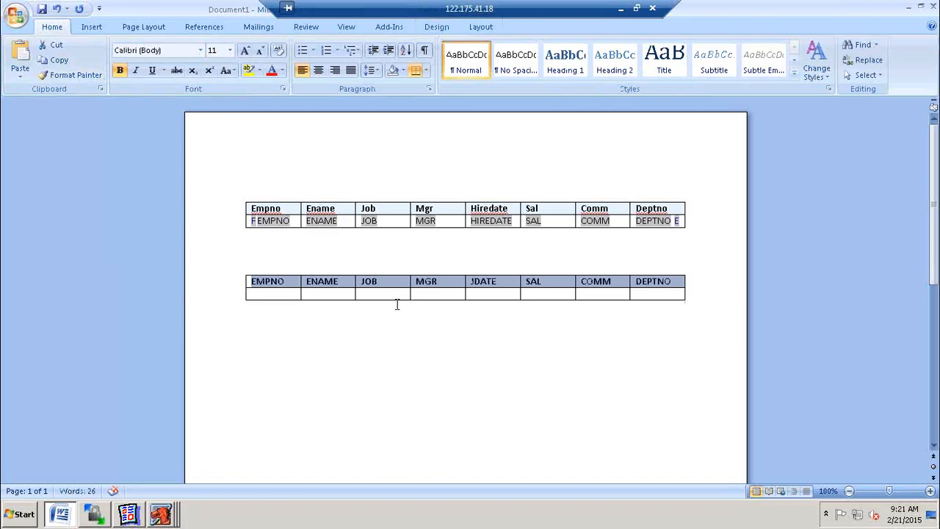
pyautogui.click(445, 326)
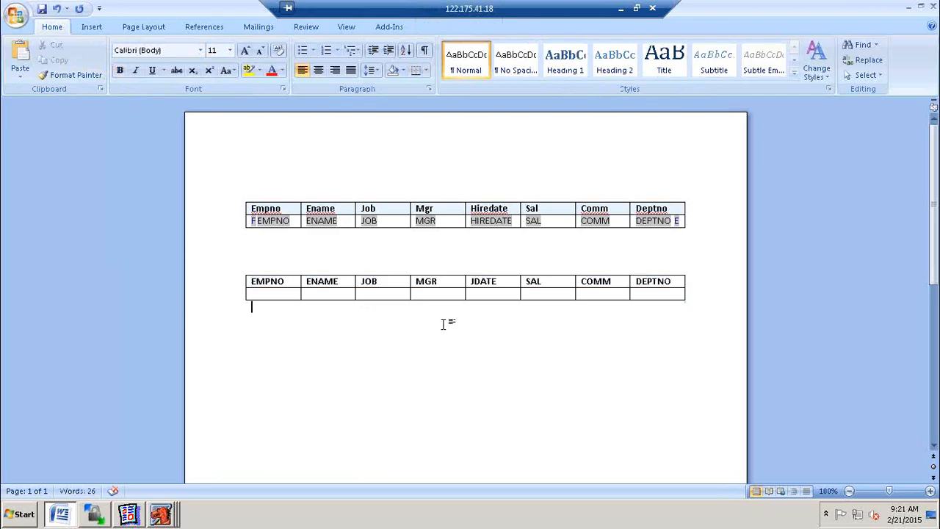
# Step: Examine the help text code behind the EMPNO form field in the generated table, and close its options
pyautogui.click(288, 294)
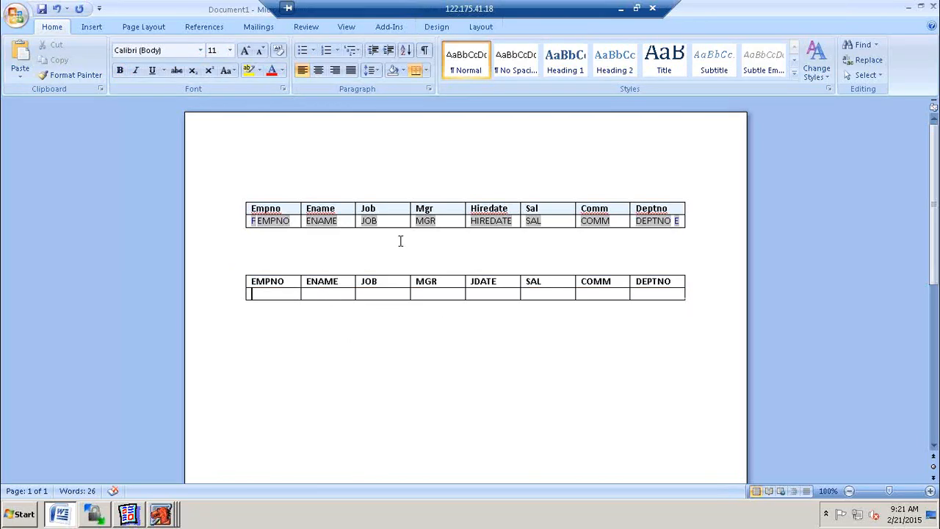
pyautogui.doubleClick(266, 221)
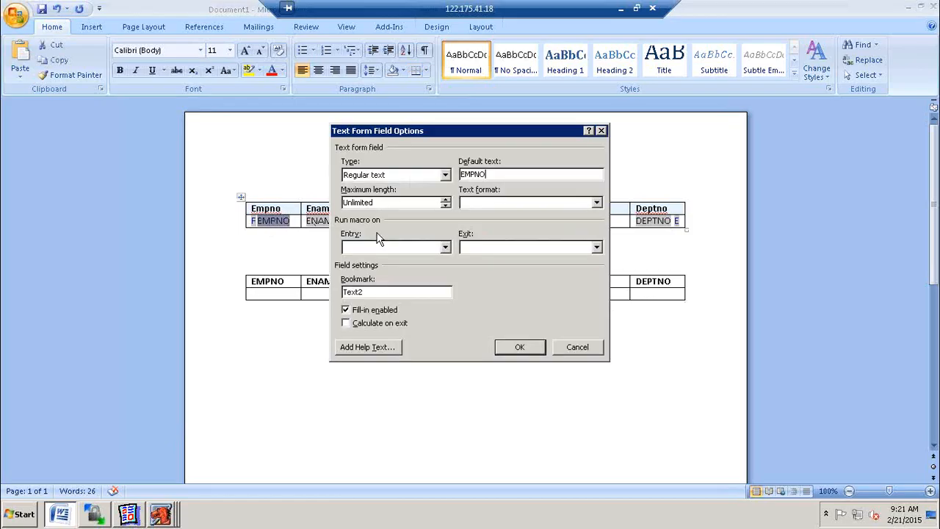
pyautogui.click(369, 346)
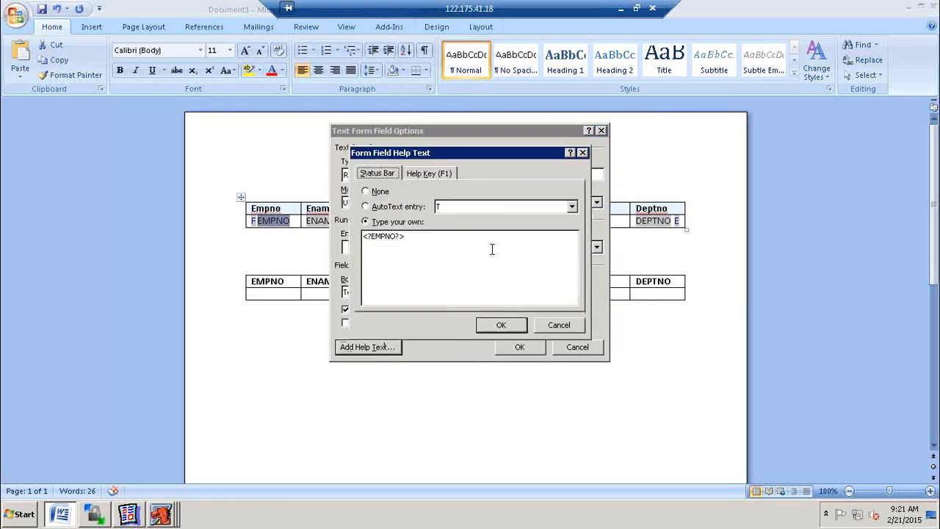
pyautogui.moveTo(413, 236); pyautogui.dragTo(362, 237)
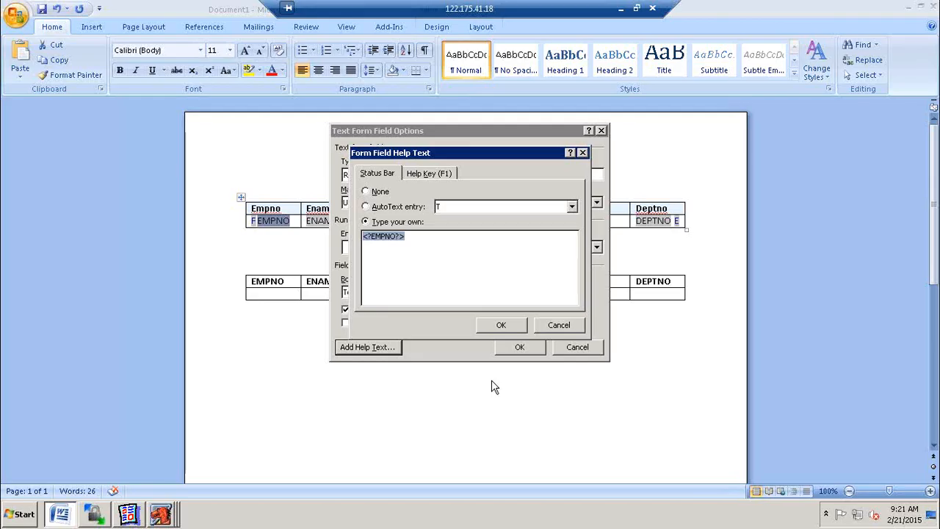
pyautogui.click(501, 325)
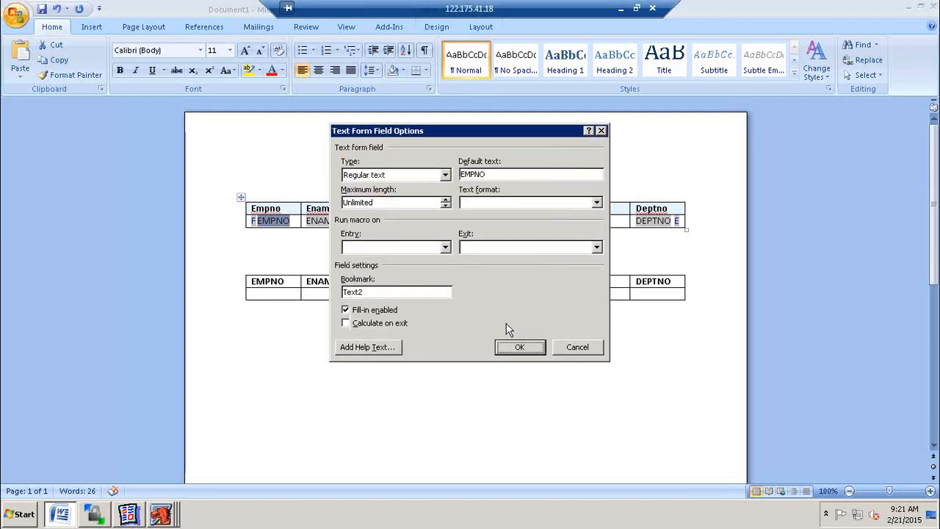
pyautogui.click(566, 350)
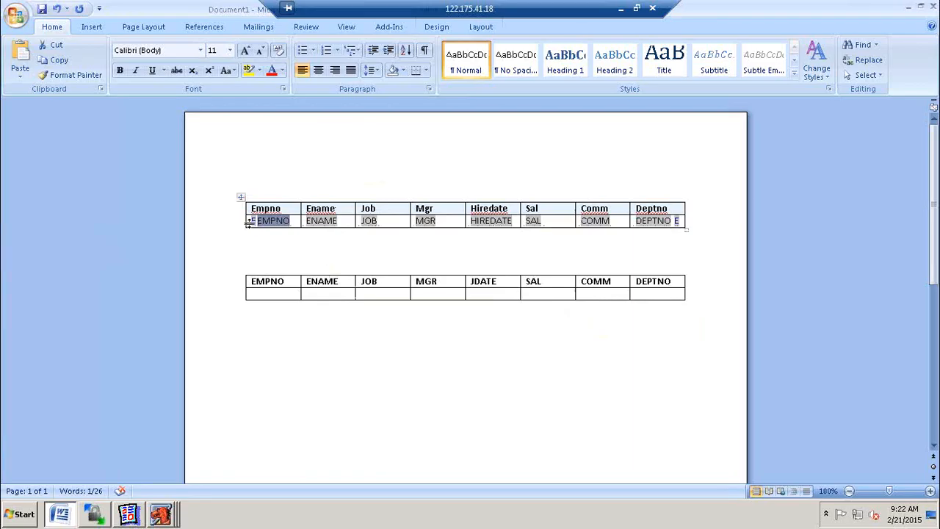
# Step: Inspect the help text code of the F form field in front of EMPNO, and cancel its options
pyautogui.click(247, 224)
pyautogui.click(296, 224)
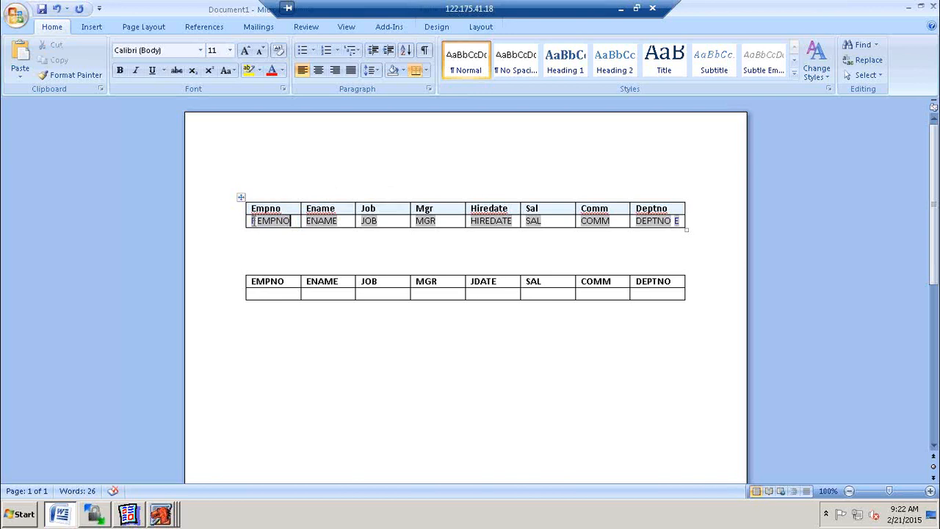
pyautogui.doubleClick(254, 222)
pyautogui.click(370, 347)
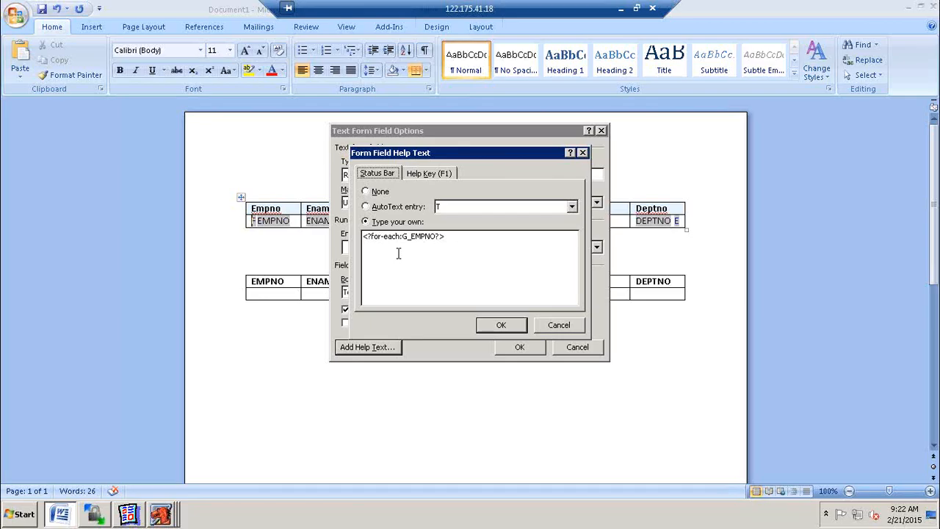
pyautogui.click(574, 328)
pyautogui.click(577, 347)
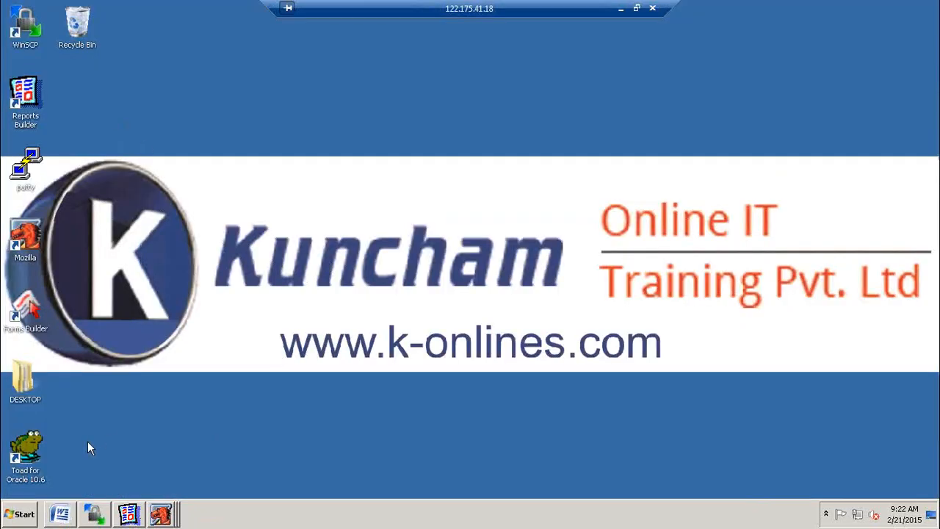
# Step: Open the XDIRECT XML document from the XML - 03 folder under JPP - 9 and highlight its first EMPNO tag
pyautogui.doubleClick(22, 383)
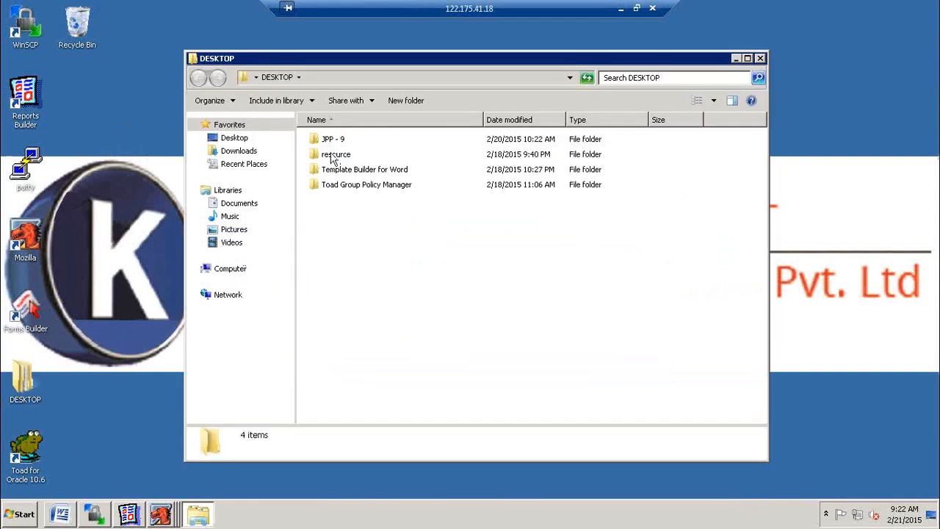
pyautogui.doubleClick(330, 143)
pyautogui.doubleClick(331, 146)
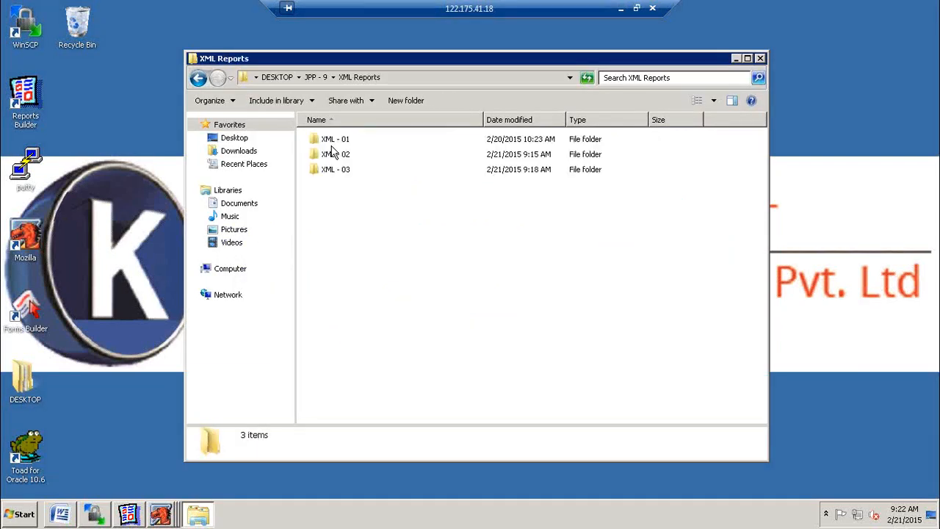
pyautogui.doubleClick(333, 172)
pyautogui.click(328, 156)
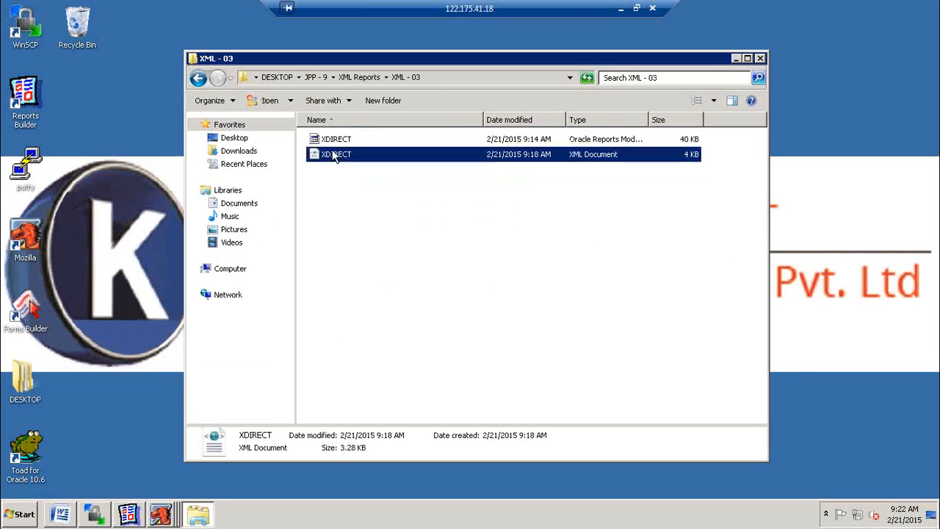
pyautogui.doubleClick(321, 158)
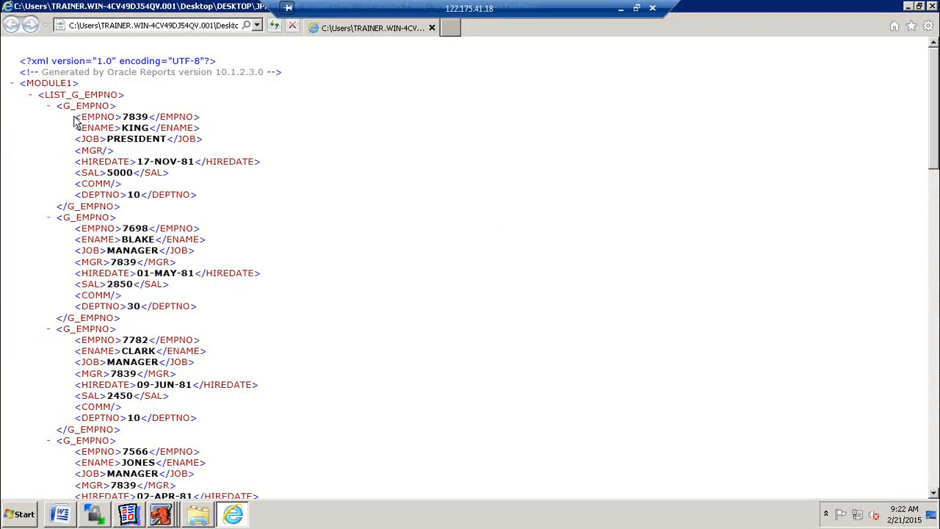
pyautogui.moveTo(75, 117); pyautogui.dragTo(98, 115)
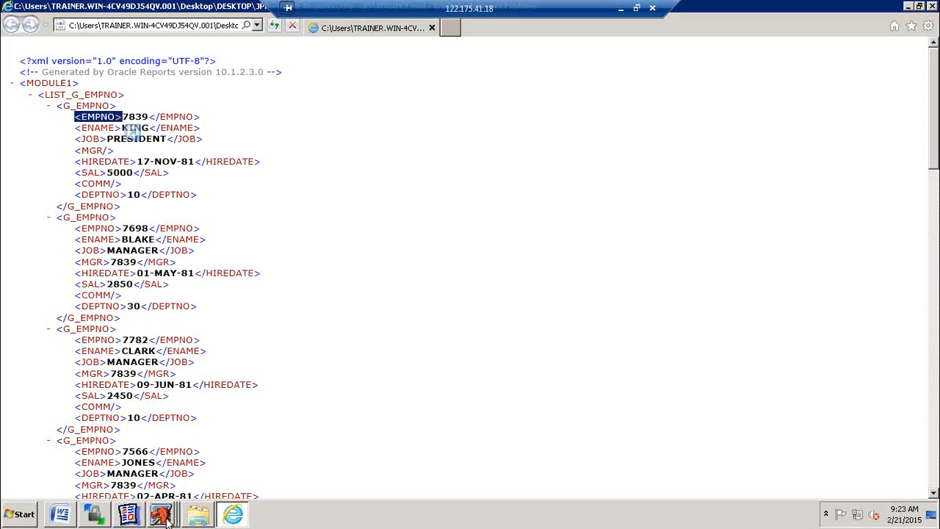
# Step: Switch back to Word and compare the EMPNO form field's help text code with the XML tag
pyautogui.click(61, 514)
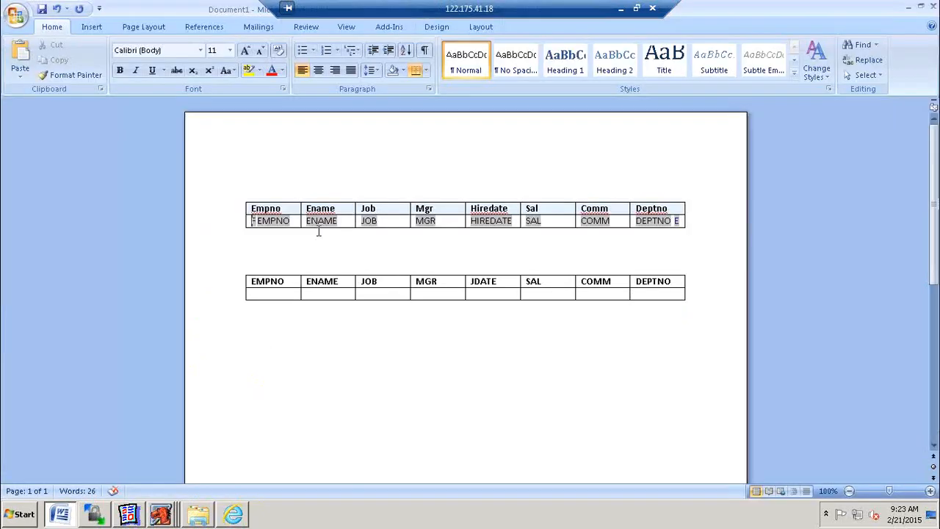
pyautogui.doubleClick(278, 221)
pyautogui.click(382, 346)
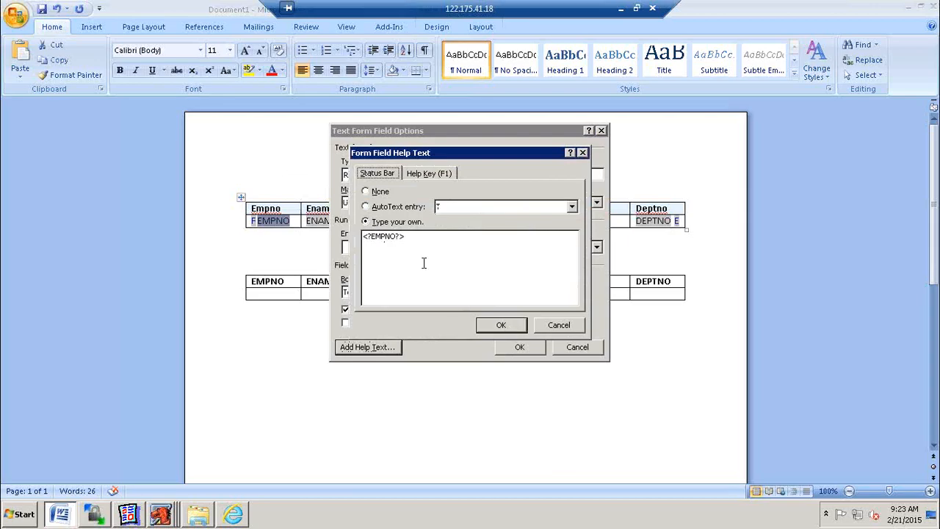
pyautogui.click(367, 237)
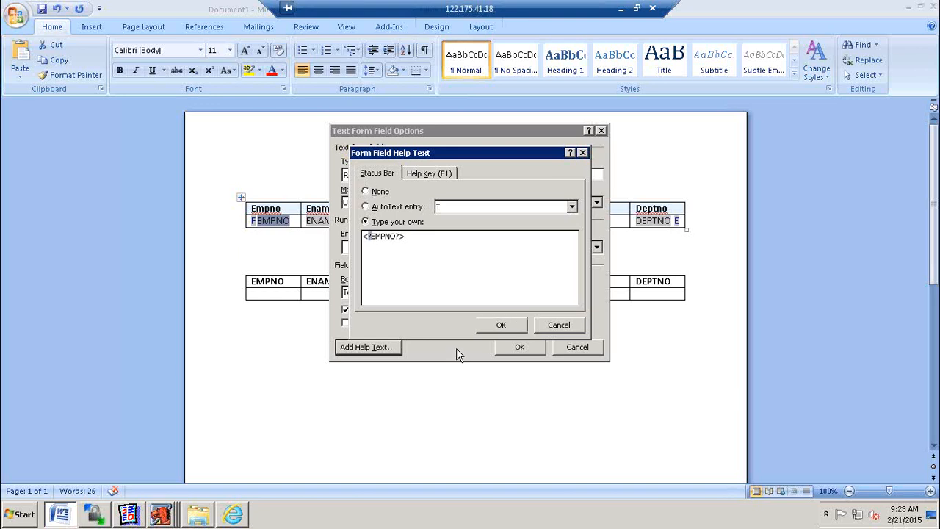
pyautogui.click(501, 324)
pyautogui.click(519, 346)
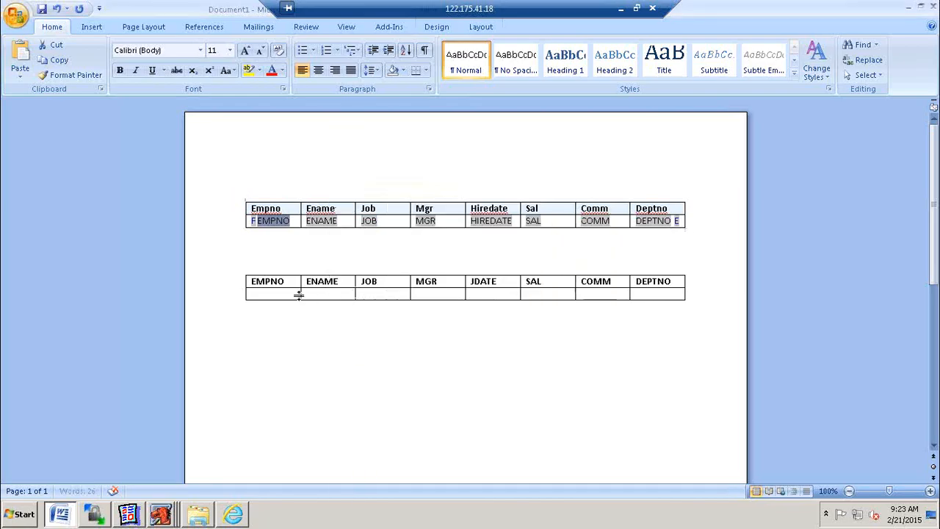
# Step: Enter the tag <?EMPNO?> in the lower table's second row, below the EMPNO header
pyautogui.click(272, 293)
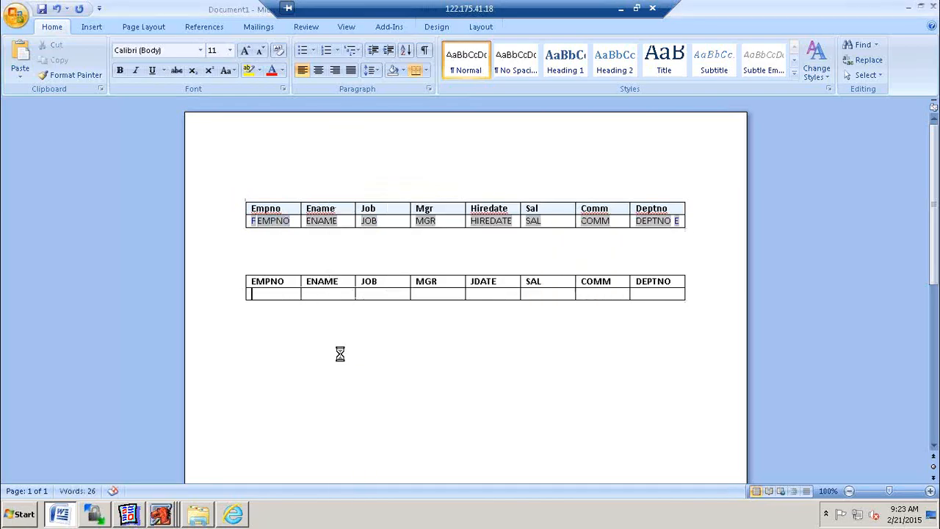
pyautogui.write('<EMPNO>')
pyautogui.press('Left')
pyautogui.press('Left')
pyautogui.press('Left')
pyautogui.press('Left')
pyautogui.press('Left')
pyautogui.press('Left')
pyautogui.press('Left')
pyautogui.press('Right')
pyautogui.write('?')
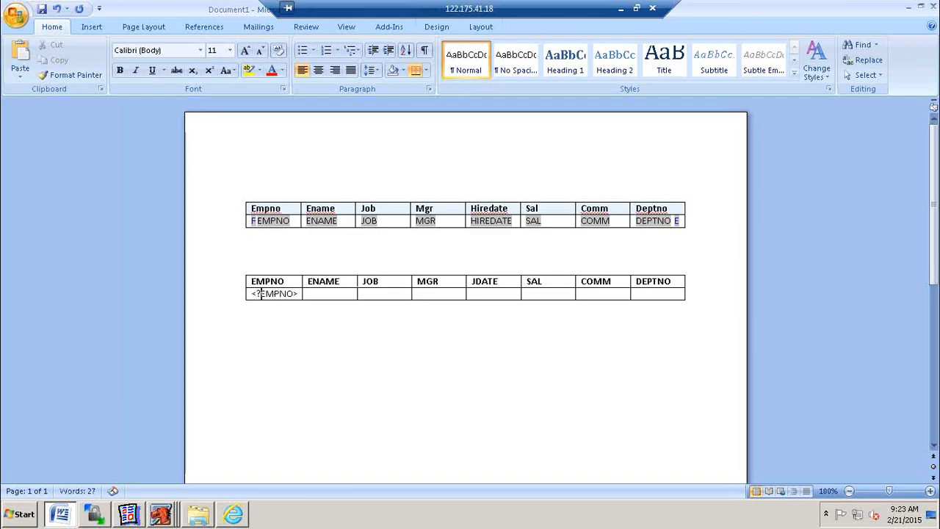
pyautogui.press('Right')
pyautogui.press('Right')
pyautogui.press('Right')
pyautogui.press('Right')
pyautogui.press('Right')
pyautogui.press('Right')
pyautogui.press('Left')
pyautogui.write('?')
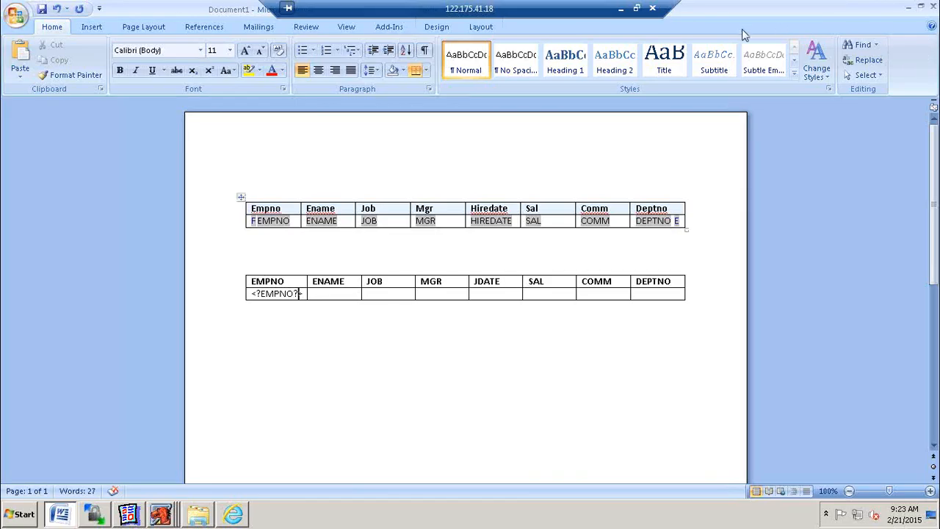
# Step: Show the ruler and widen the lower table on both sides, extending it beyond the generated table
pyautogui.click(938, 26)
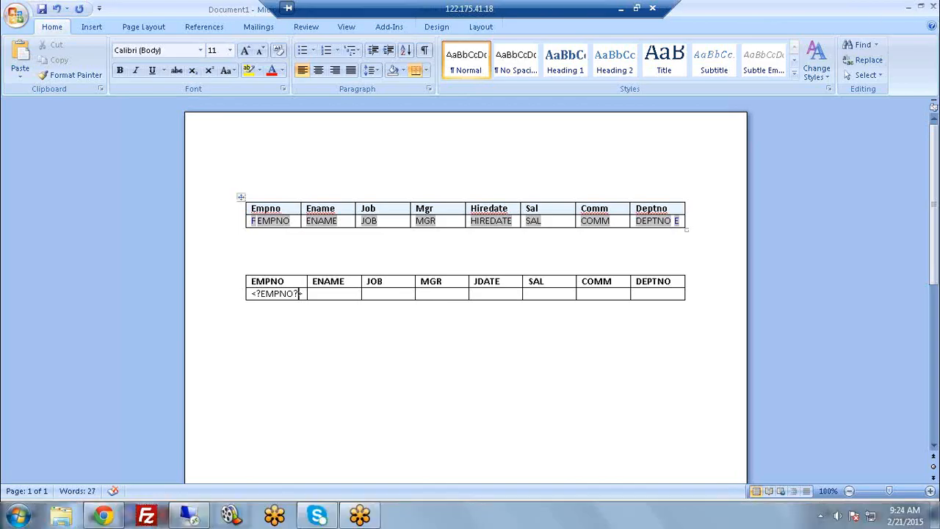
pyautogui.click(933, 102)
pyautogui.moveTo(688, 105); pyautogui.dragTo(728, 105)
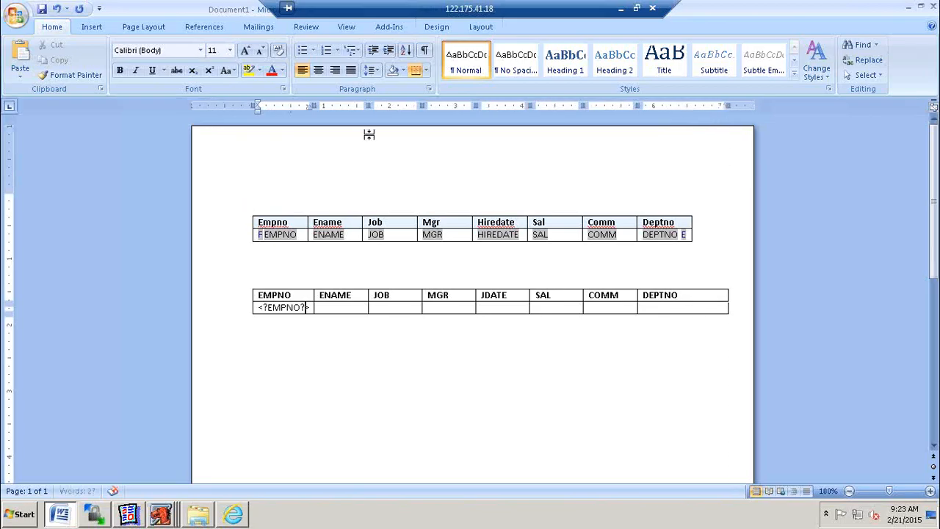
pyautogui.click(258, 105)
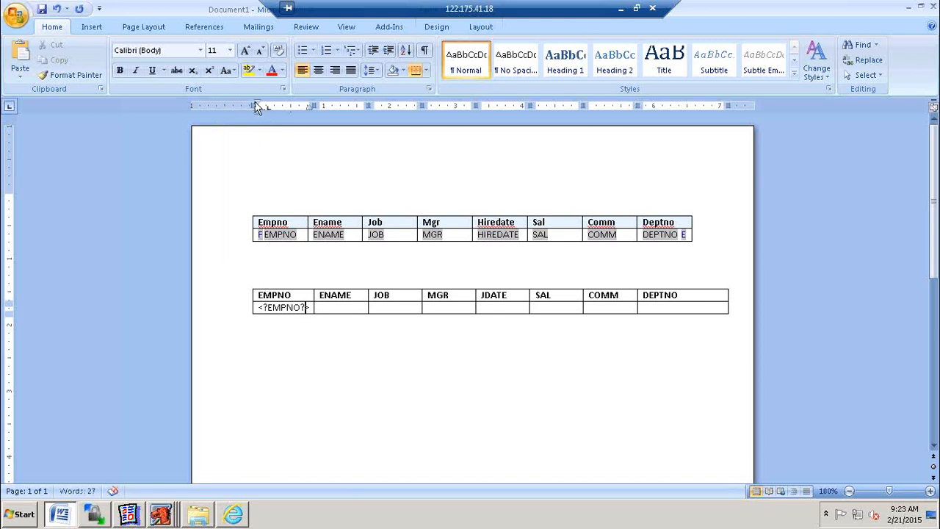
pyautogui.moveTo(254, 105); pyautogui.dragTo(212, 106)
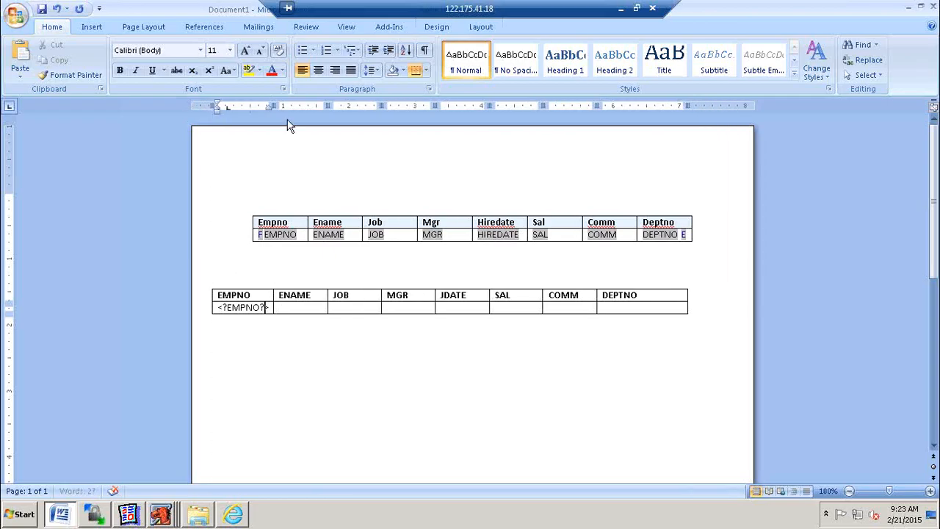
pyautogui.moveTo(687, 106); pyautogui.dragTo(724, 107)
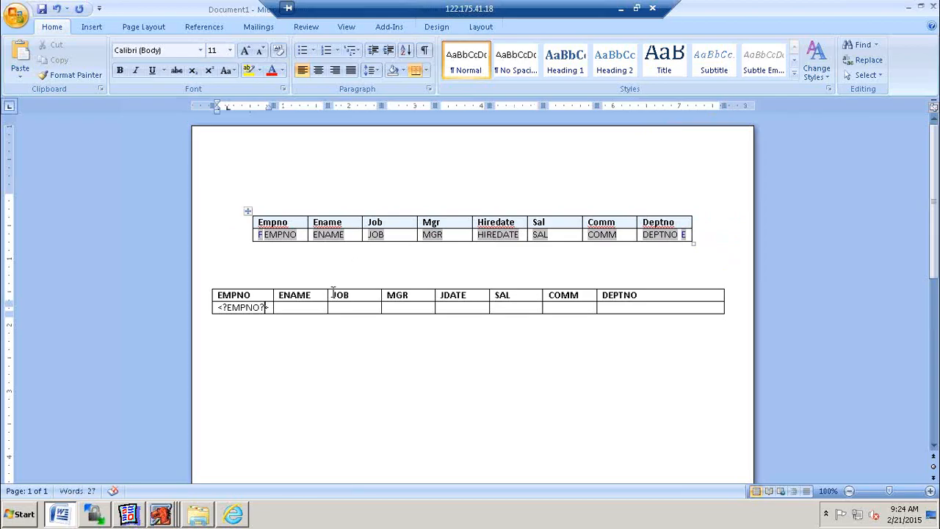
# Step: Enter the tags <?ENAME?> and <?JOB?> below the ENAME and JOB headers in the lower table
pyautogui.click(290, 307)
pyautogui.write('<?ENAME?>')
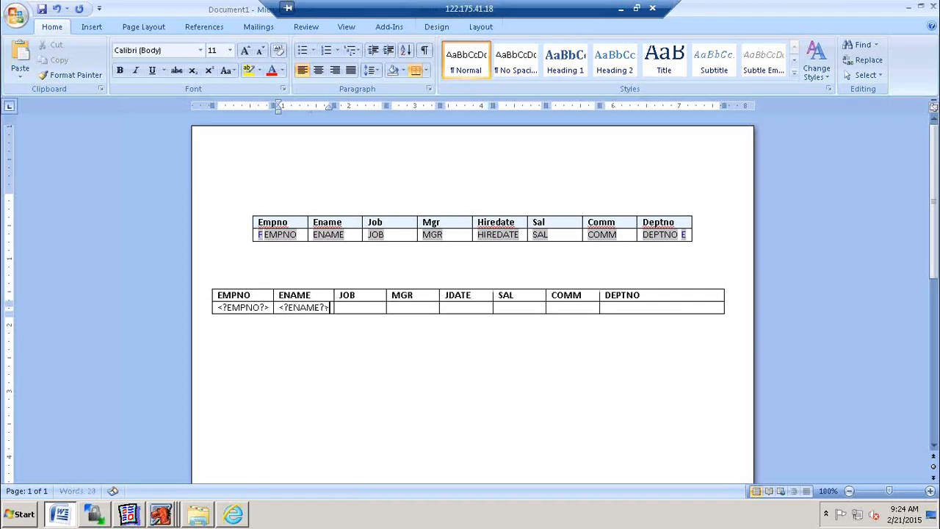
pyautogui.press('Tab')
pyautogui.write('<')
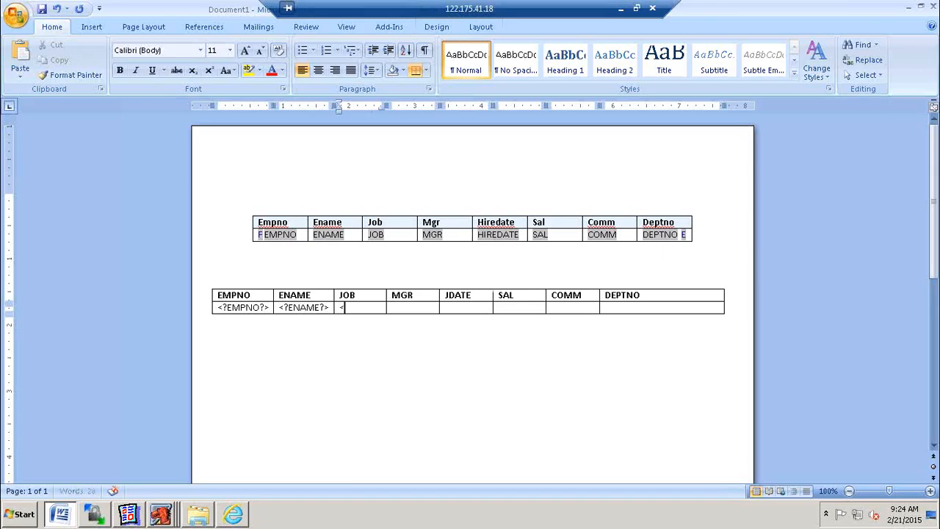
pyautogui.write('?JOB?>')
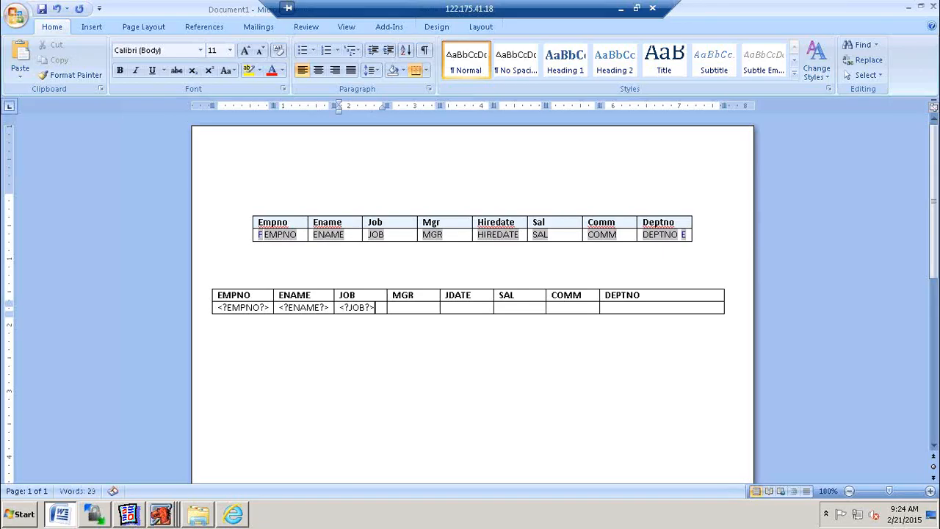
# Step: Enter the tags <?MGR?> and <?HIREDATE?> below the MGR and JDATE headers, and check the hire date tag against the XML output
pyautogui.press('Tab')
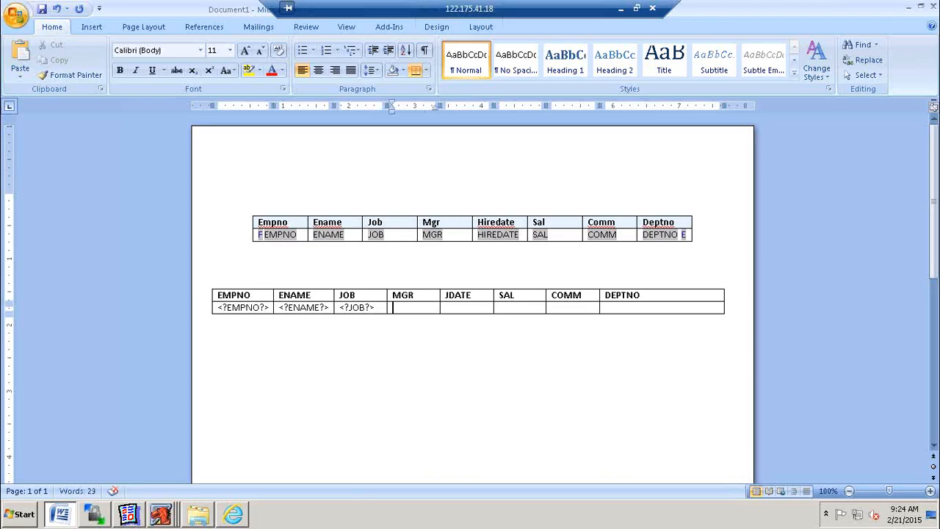
pyautogui.write('<?MGR?>')
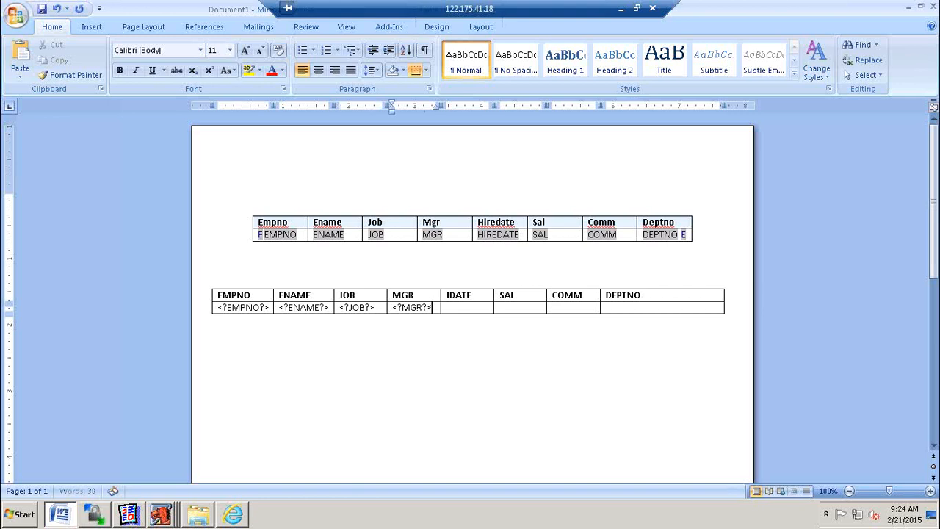
pyautogui.press('Tab')
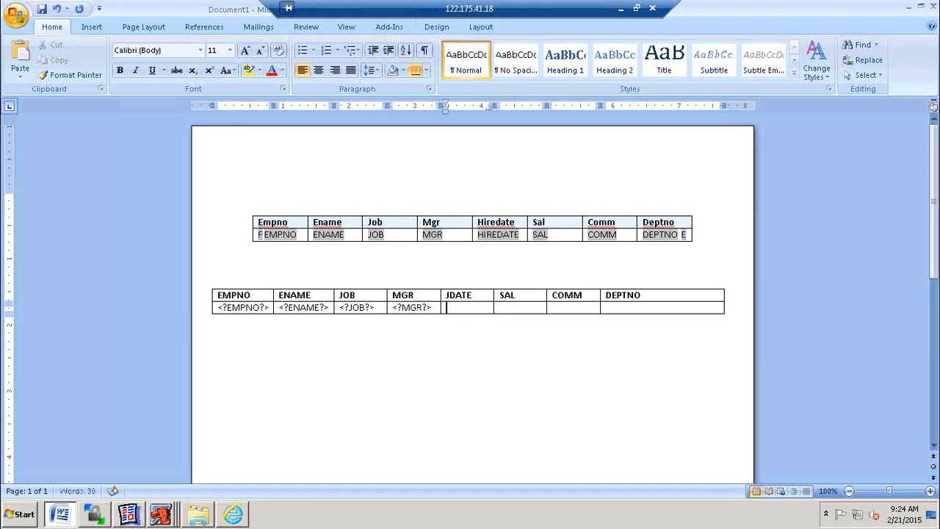
pyautogui.write('<?HIRED')
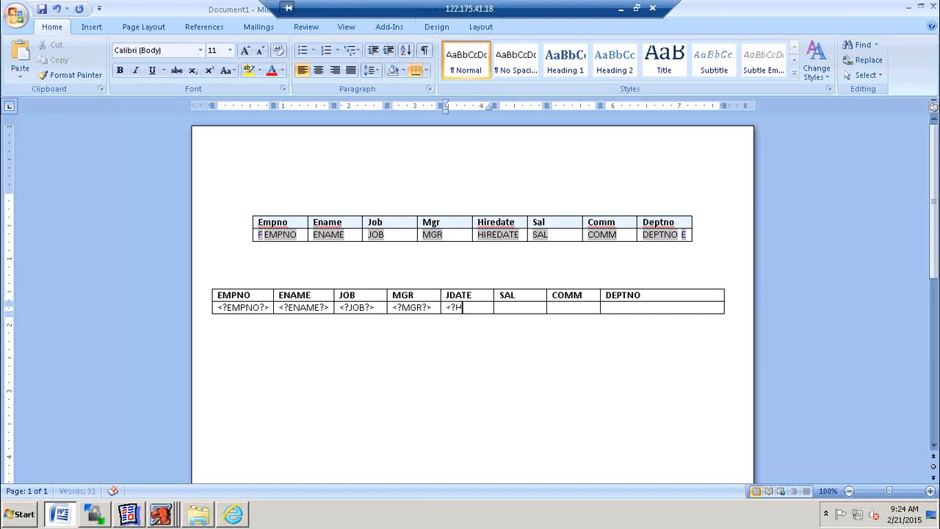
pyautogui.write('?>')
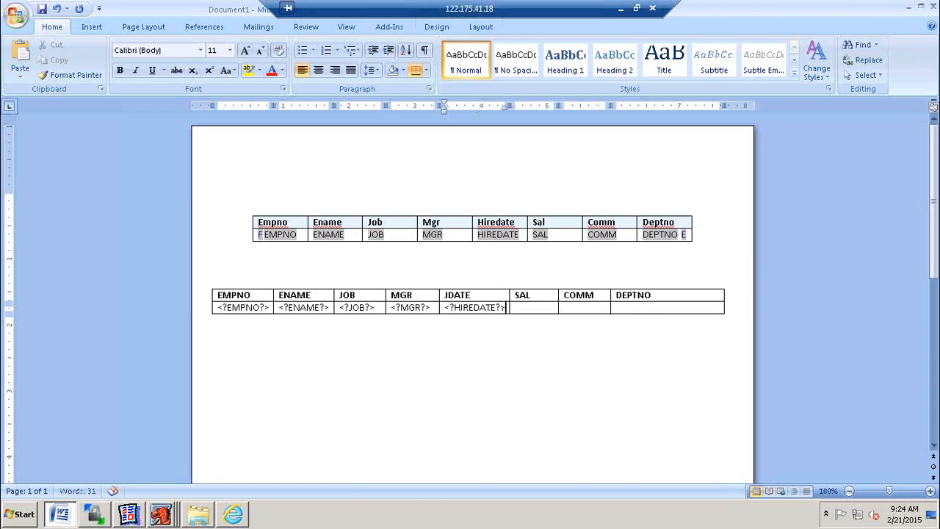
pyautogui.click(232, 514)
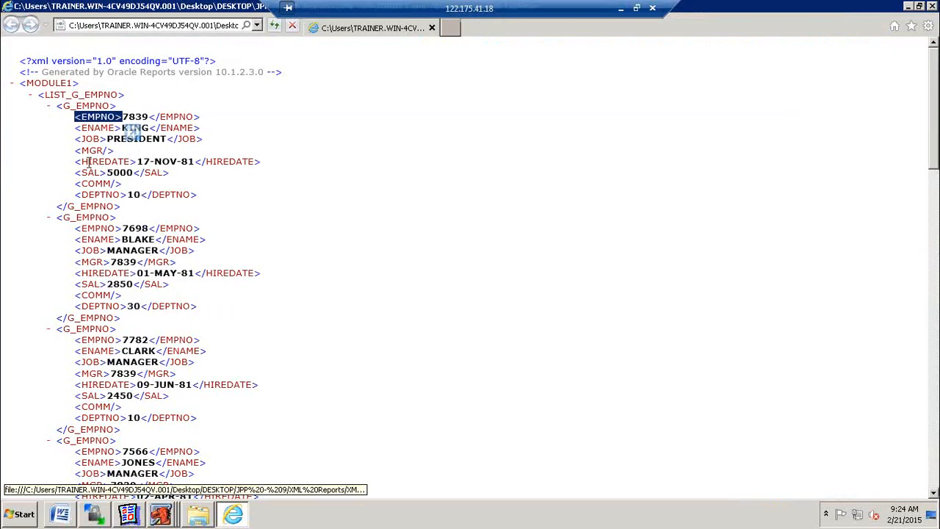
pyautogui.click(62, 514)
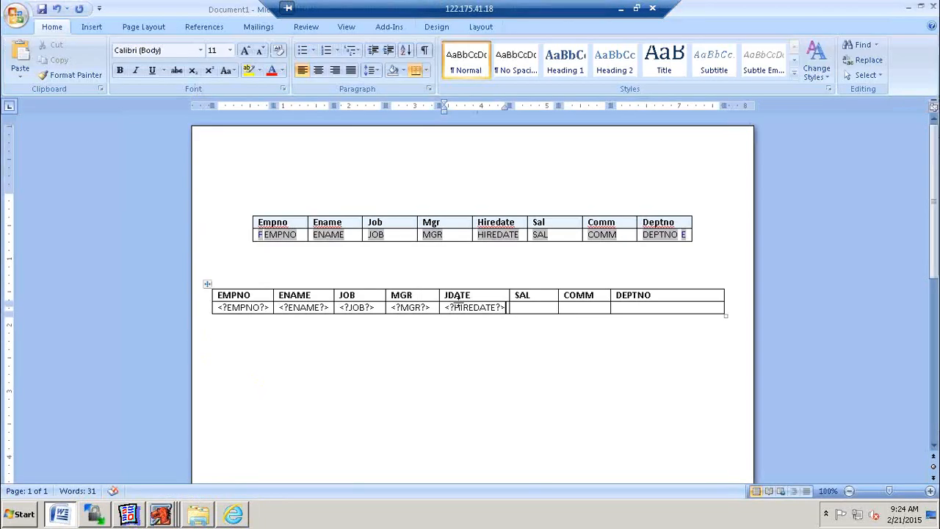
# Step: Enter the tags <?SAL?>, <?COMM?> and <?DEPTNO?> below the SAL, COMM and DEPTNO headers in the lower table
pyautogui.click(542, 309)
pyautogui.write('<?S')
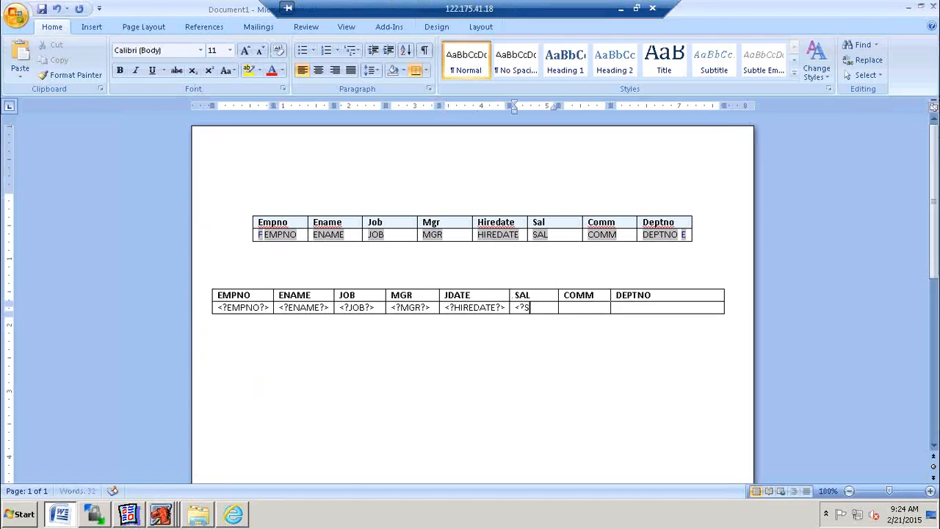
pyautogui.write('AL?>')
pyautogui.press('Tab')
pyautogui.write('<?COMM')
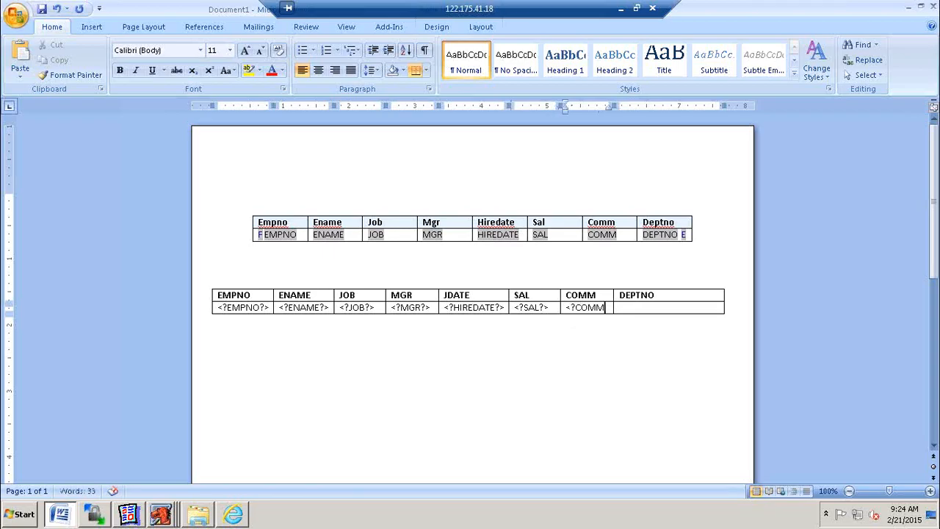
pyautogui.write('?>')
pyautogui.press('Tab')
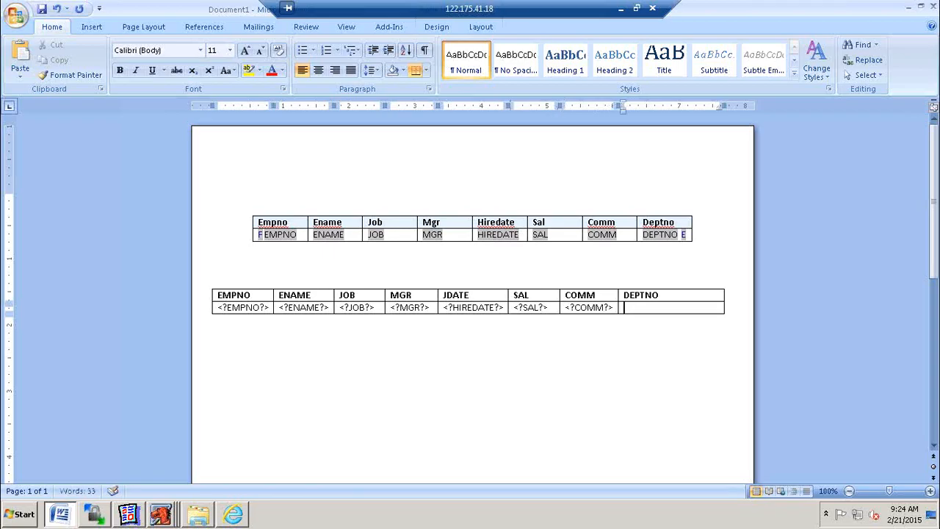
pyautogui.write('<?DEPTN')
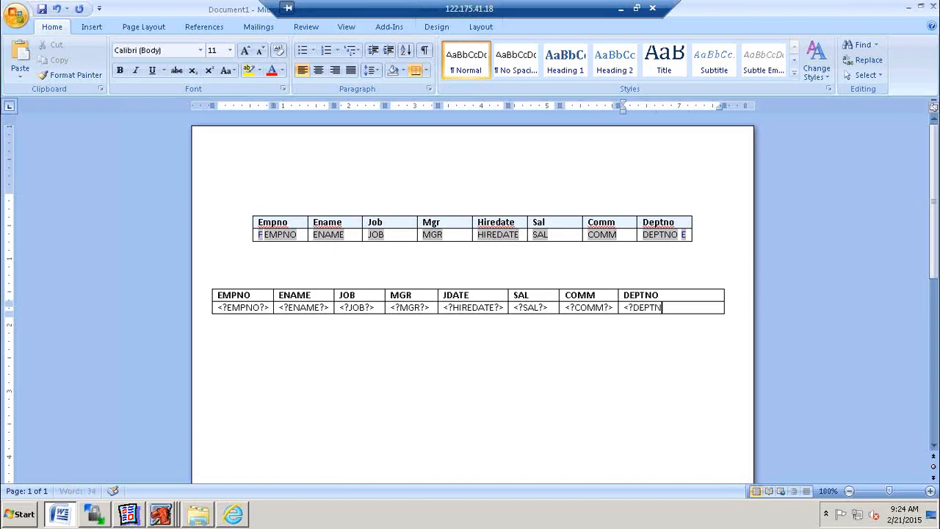
pyautogui.write('O?>')
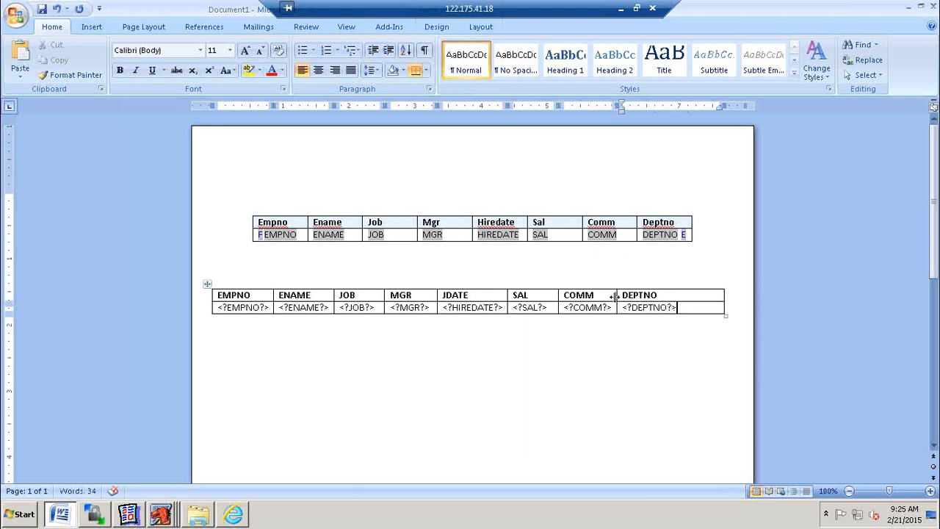
# Step: Shift the lower table's column borders from DEPTNO back to MGR so that these columns fit their tags closely
pyautogui.moveTo(617, 294); pyautogui.dragTo(661, 295)
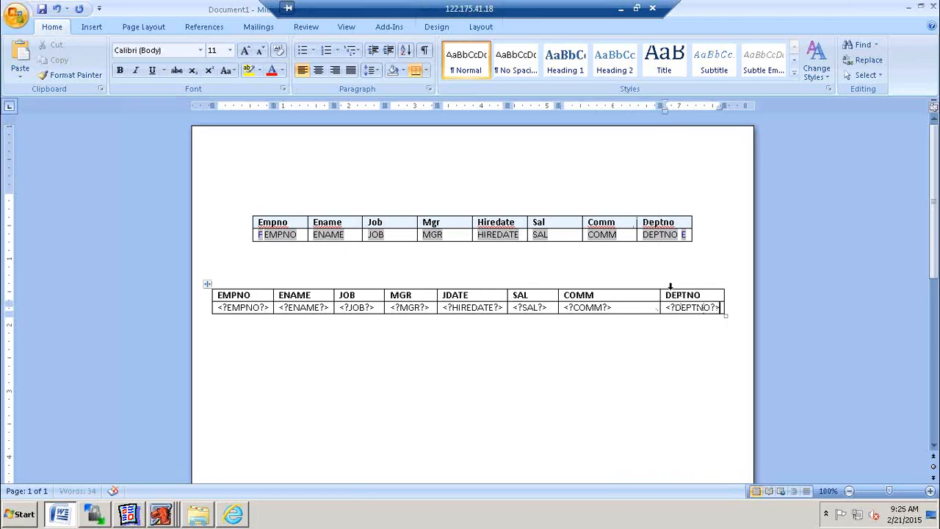
pyautogui.moveTo(558, 294); pyautogui.dragTo(618, 289)
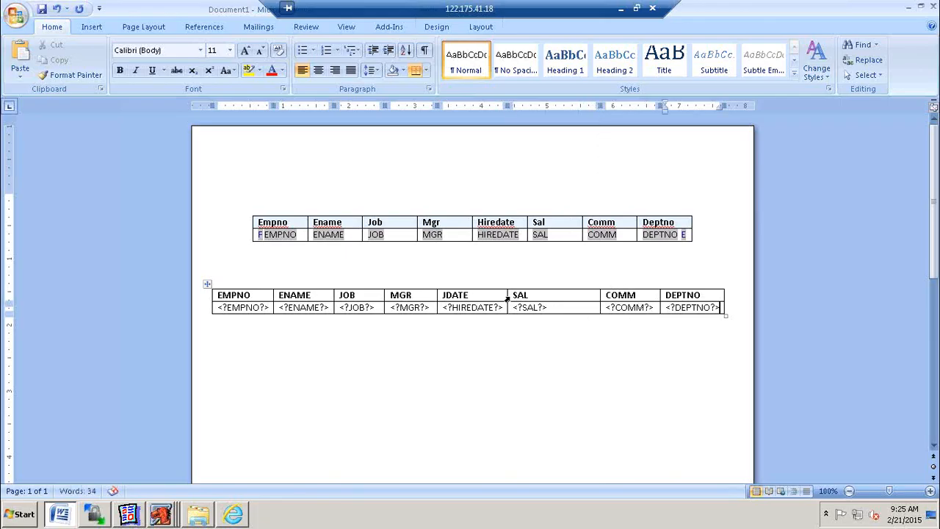
pyautogui.moveTo(506, 295); pyautogui.dragTo(558, 294)
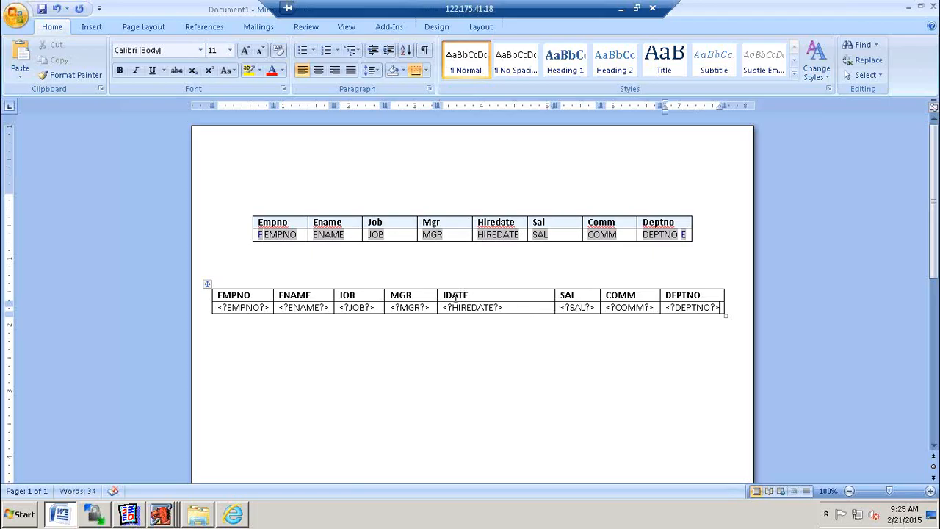
pyautogui.moveTo(435, 299); pyautogui.dragTo(485, 294)
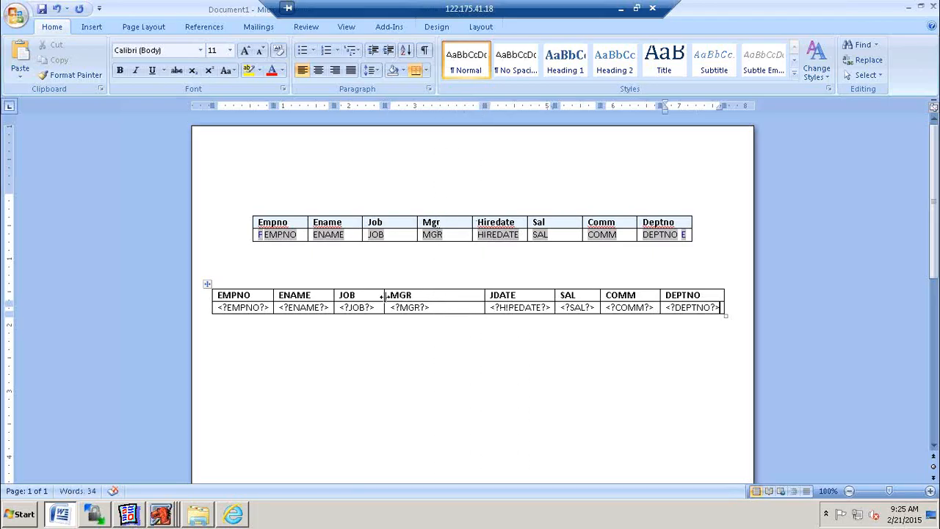
pyautogui.moveTo(483, 297); pyautogui.dragTo(476, 297)
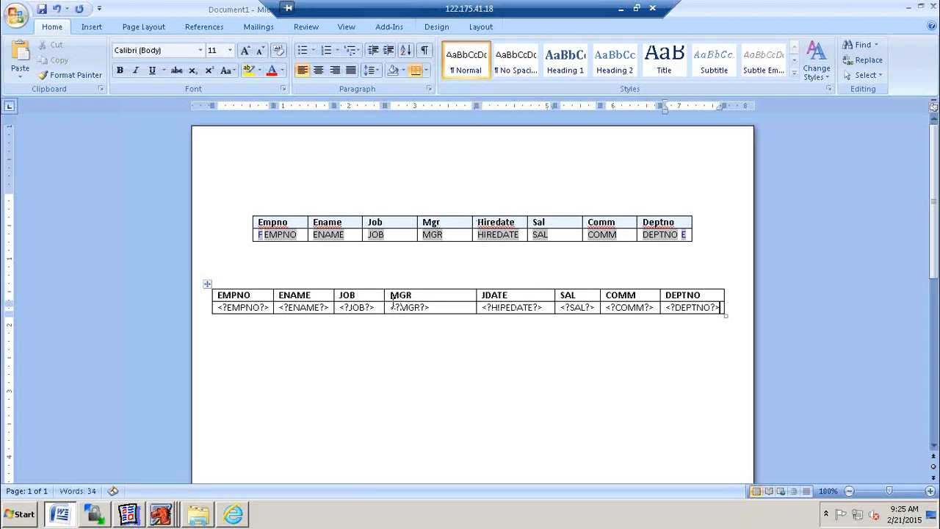
pyautogui.moveTo(384, 294); pyautogui.dragTo(437, 298)
pyautogui.click(460, 365)
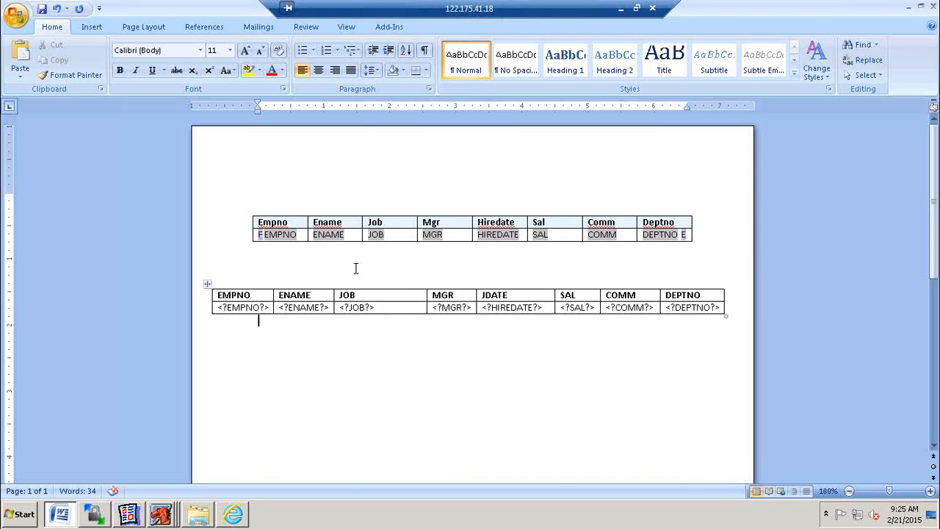
# Step: Validate the template with Template Builder, saving the document as XDIRECT.rtf in the XML - 03 folder
pyautogui.click(379, 32)
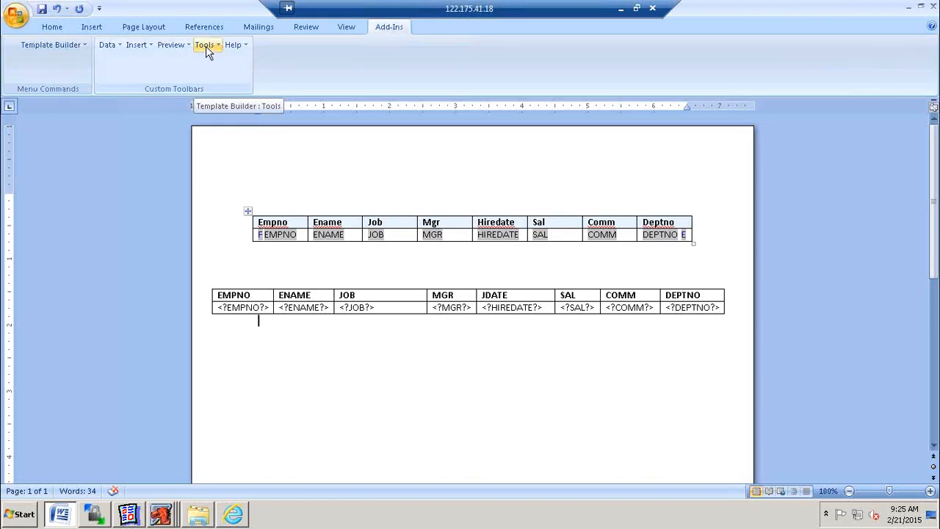
pyautogui.click(205, 46)
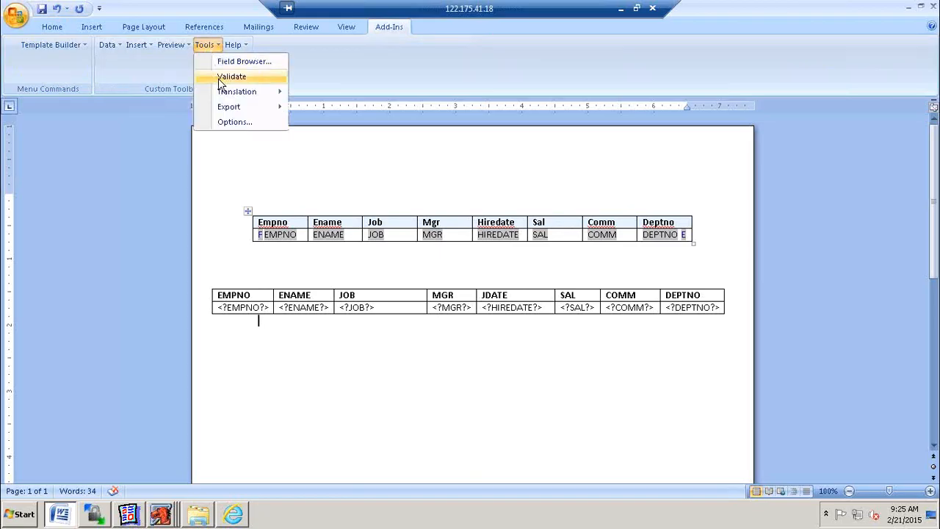
pyautogui.click(222, 78)
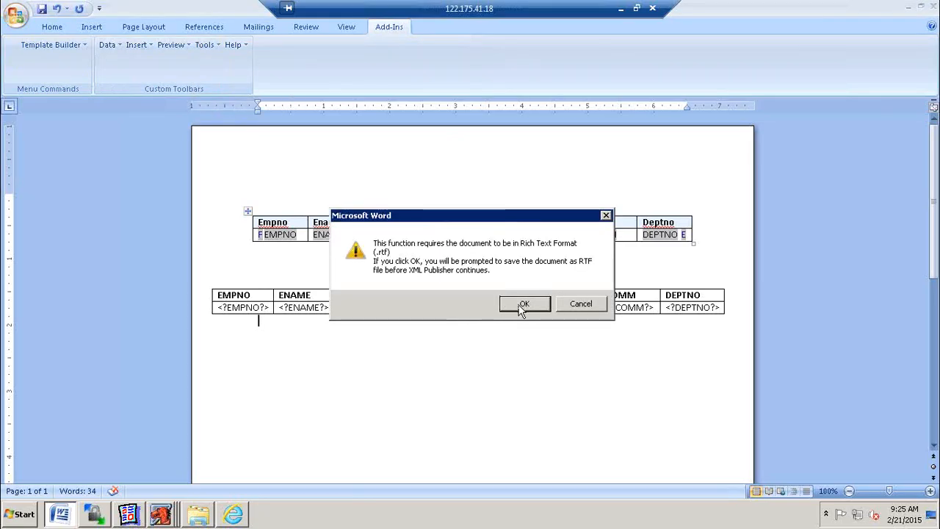
pyautogui.click(523, 304)
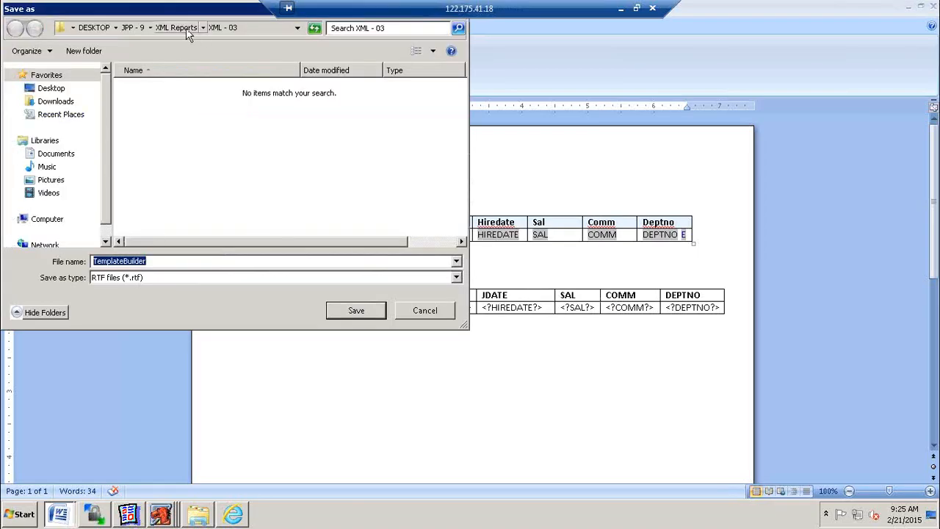
pyautogui.write('x')
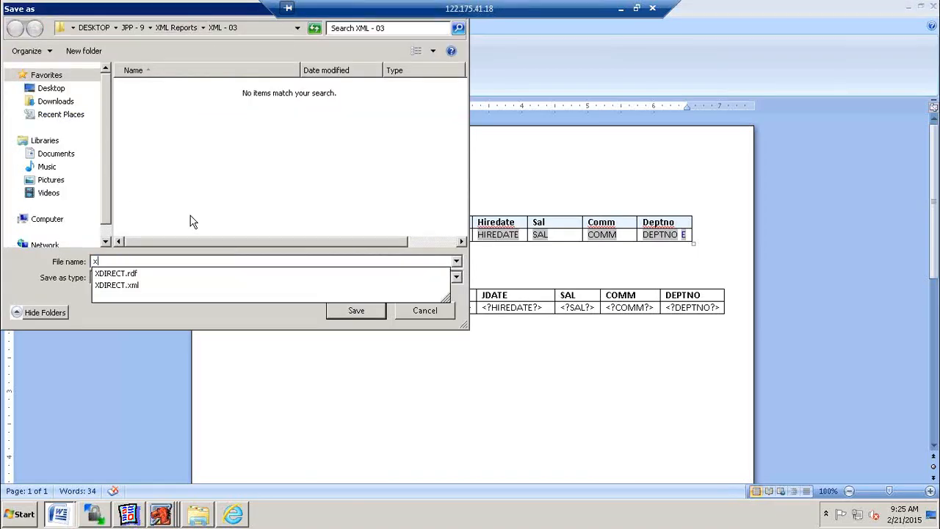
pyautogui.press('Down')
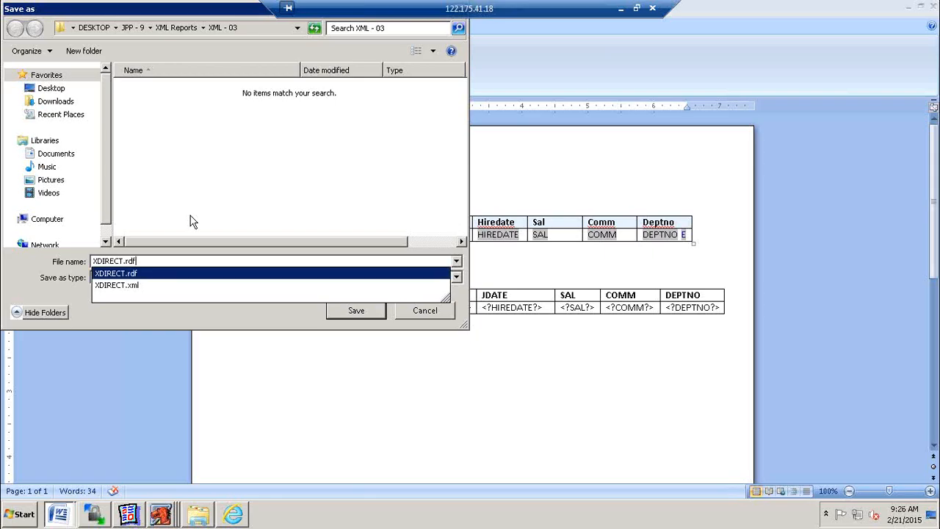
pyautogui.press('BackSpace')
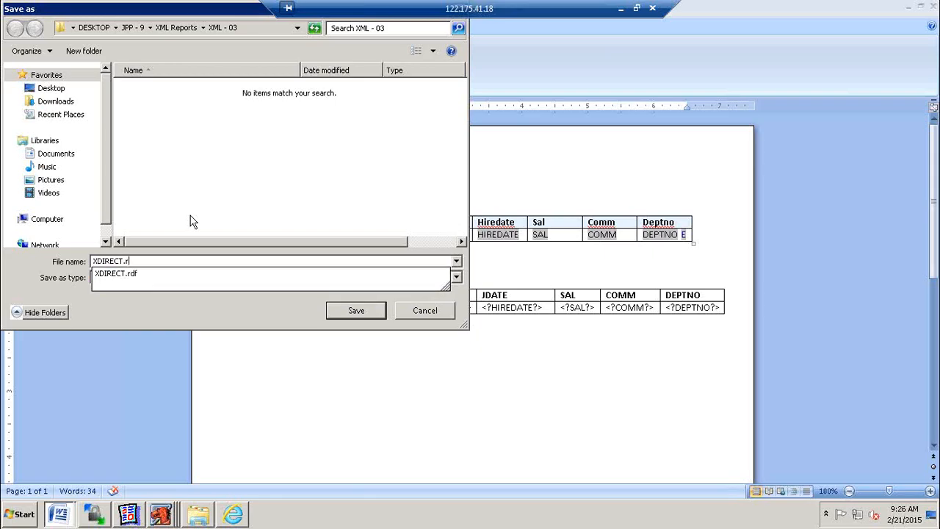
pyautogui.write('tf')
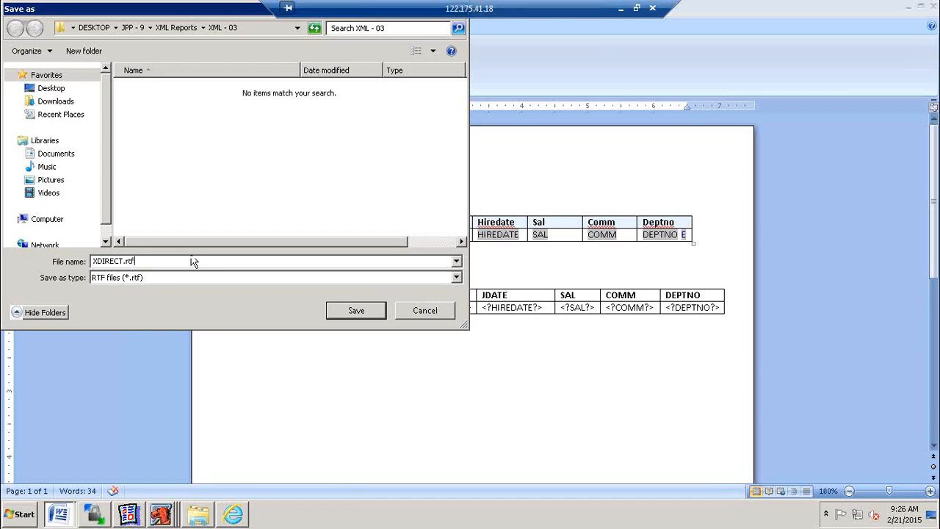
pyautogui.click(354, 312)
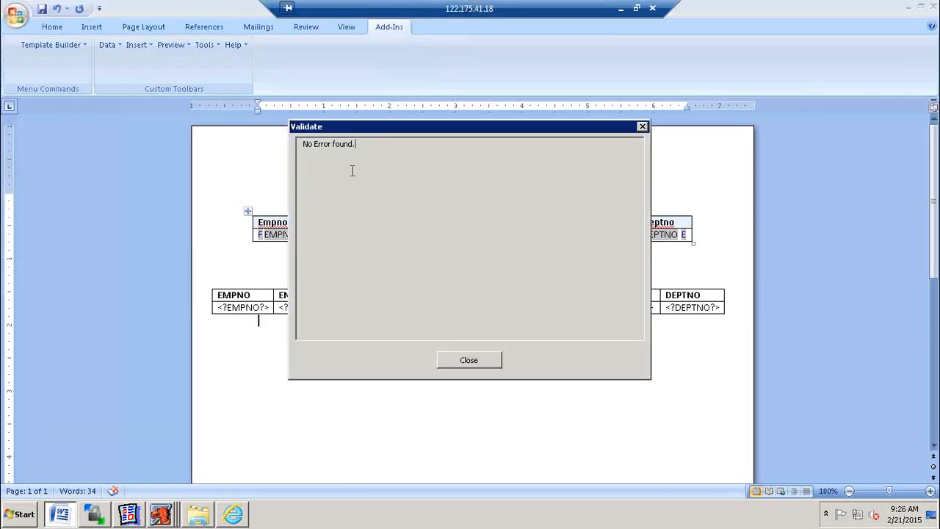
pyautogui.click(465, 358)
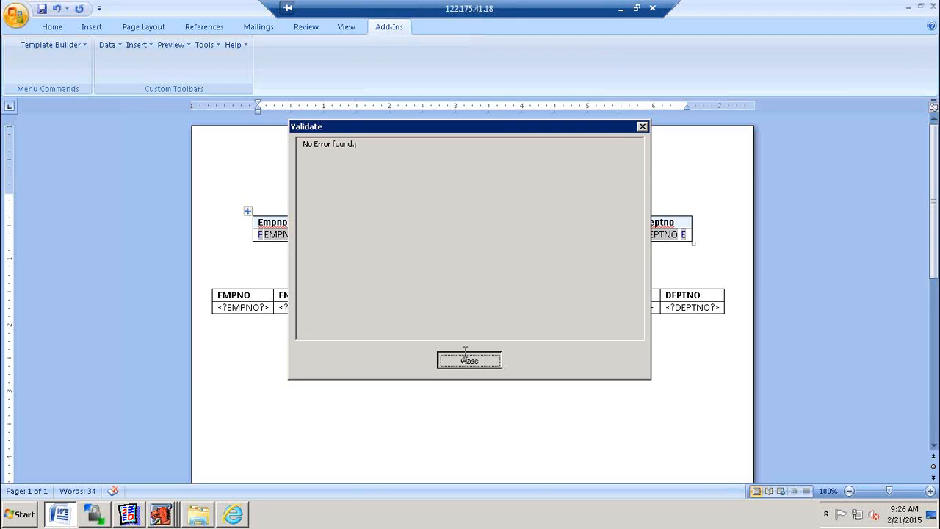
# Step: Preview the template as RTF and compare the rows output by the generated table and the hand-typed table
pyautogui.click(176, 45)
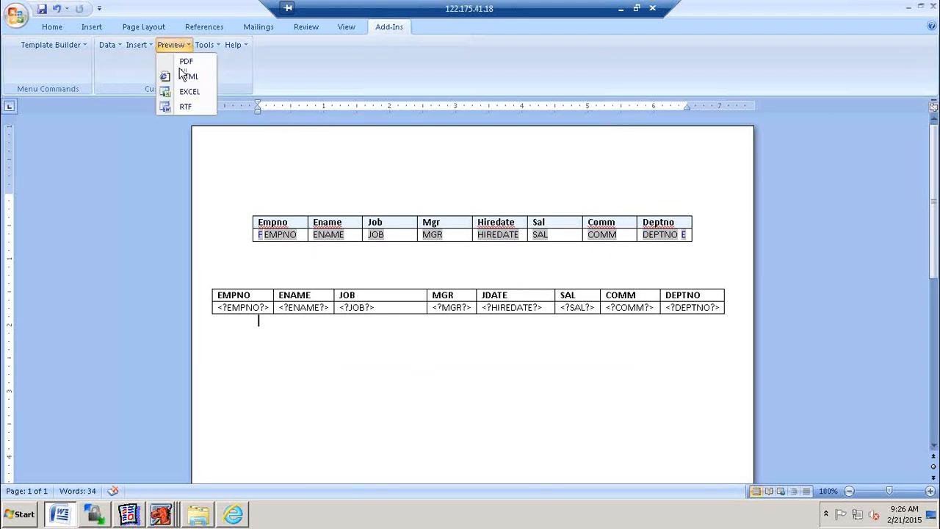
pyautogui.click(183, 106)
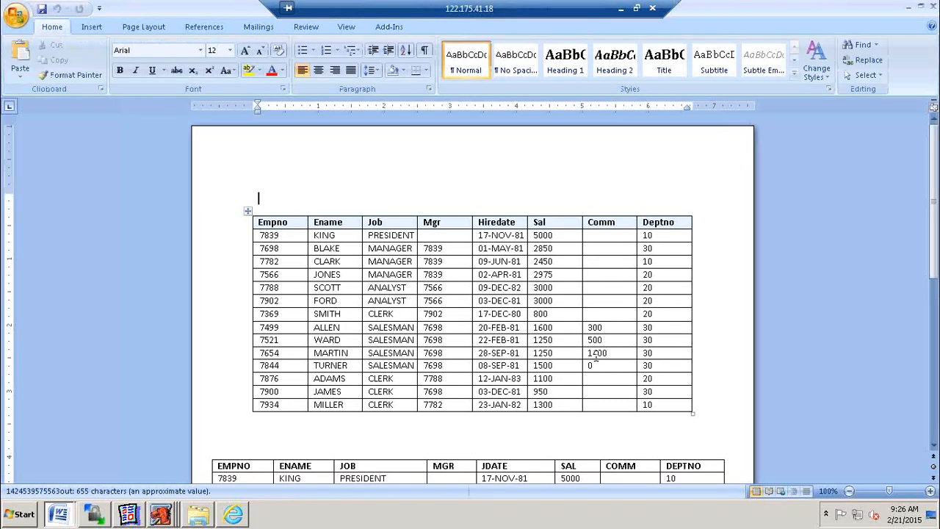
pyautogui.scroll(-4, 676, 364)
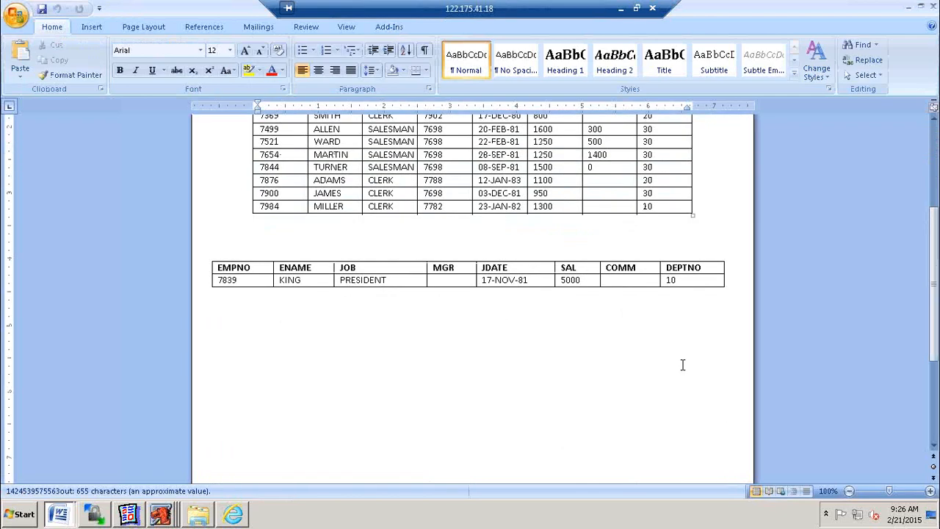
pyautogui.scroll(2, 681, 355)
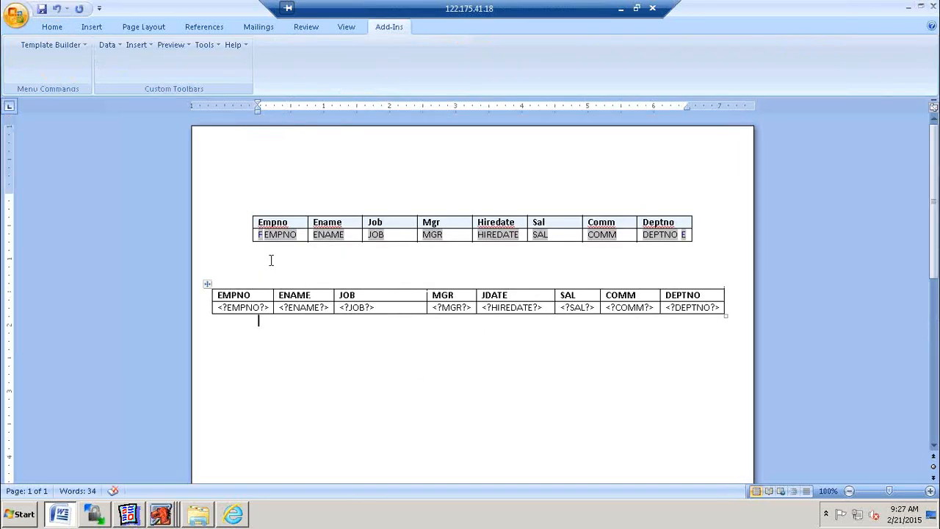
# Step: Open the help text of the upper table's F form field and compare its group name with the XDIRECT data model in Reports Builder
pyautogui.click(258, 223)
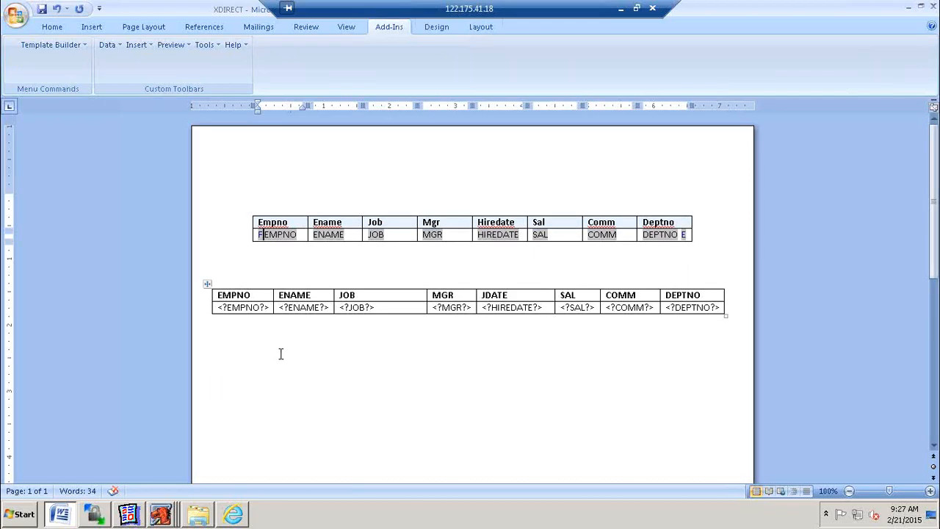
pyautogui.doubleClick(261, 235)
pyautogui.click(395, 350)
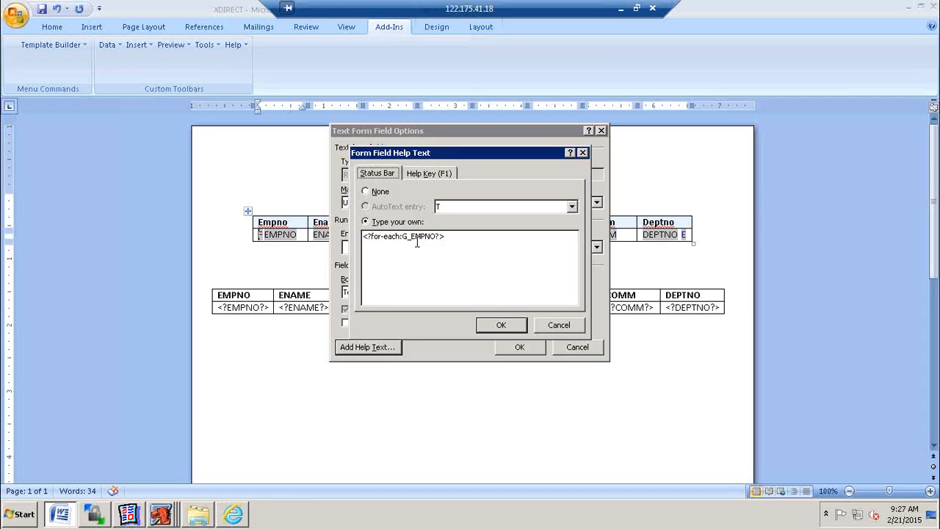
pyautogui.click(128, 514)
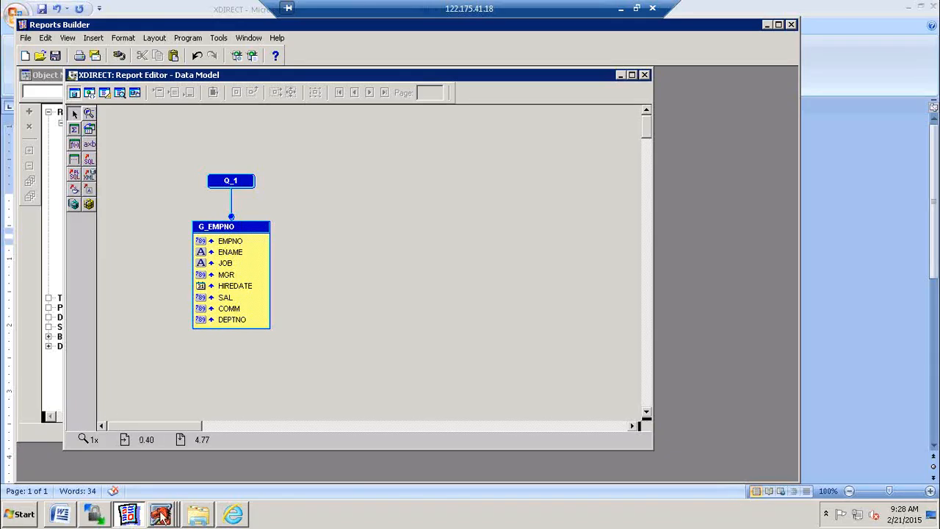
# Step: Switch back to Word, highlight the for-each tag in the F form field's help text, and close the field options without changes
pyautogui.click(61, 513)
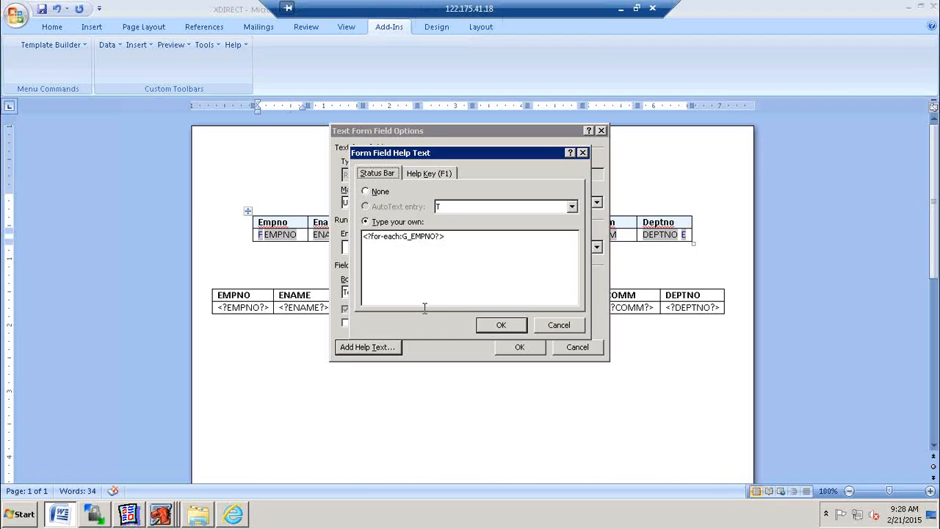
pyautogui.moveTo(448, 236); pyautogui.dragTo(362, 236)
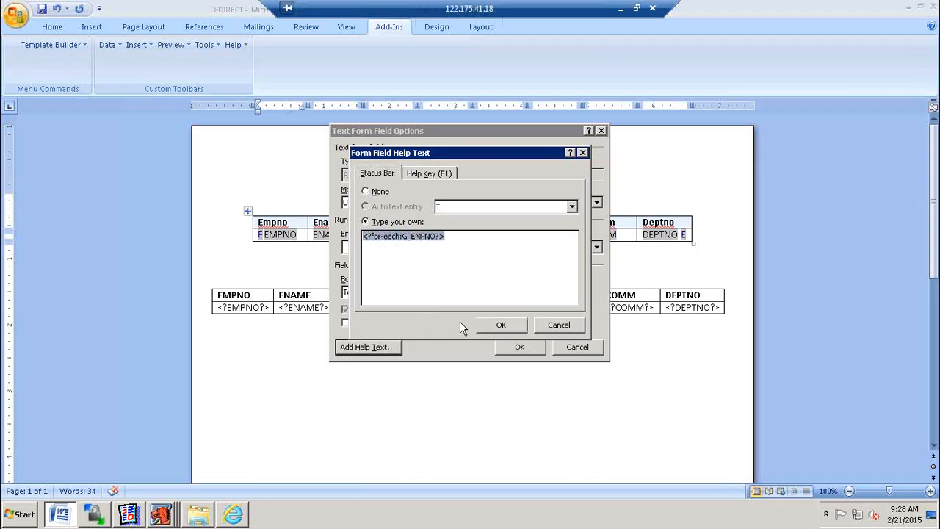
pyautogui.click(556, 326)
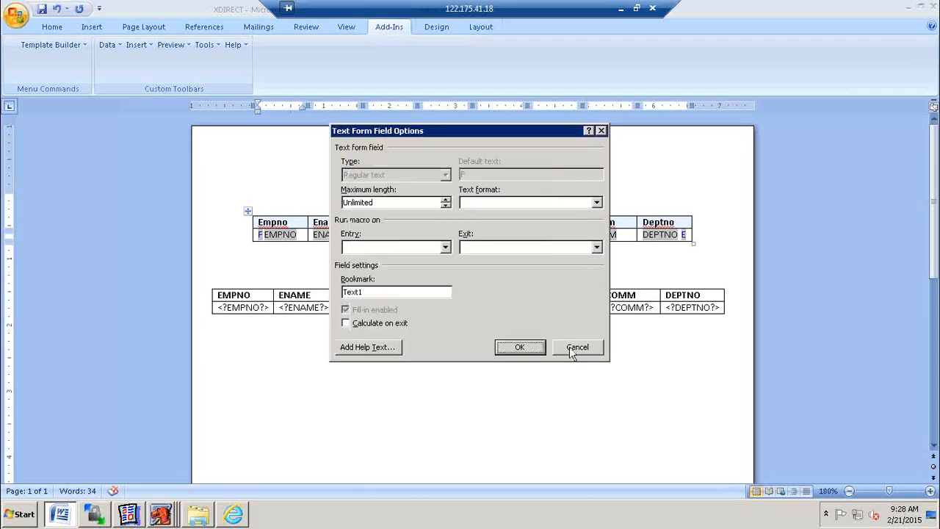
pyautogui.click(577, 347)
# Step: Add the tag <?for-each:G_EMPNO?> on its own line above <?EMPNO?> in the lower table's EMPNO cell
pyautogui.click(219, 308)
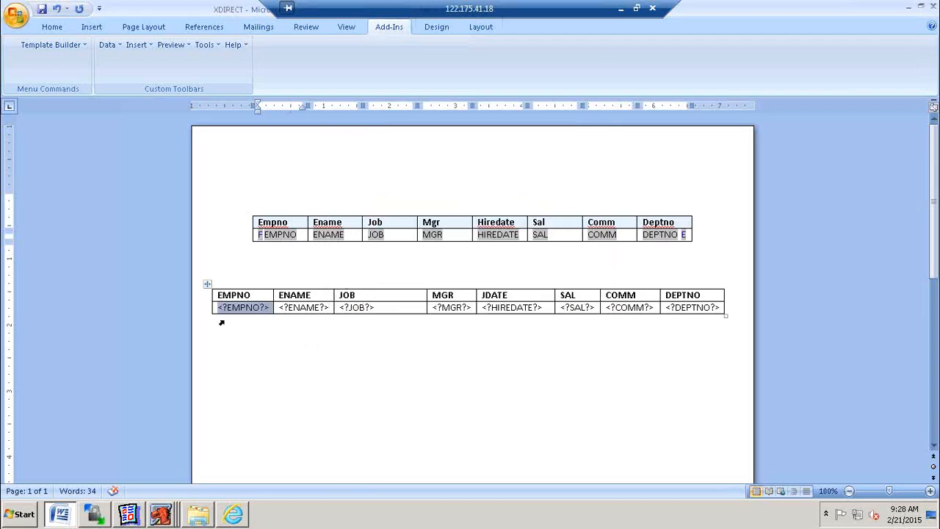
pyautogui.click(219, 308)
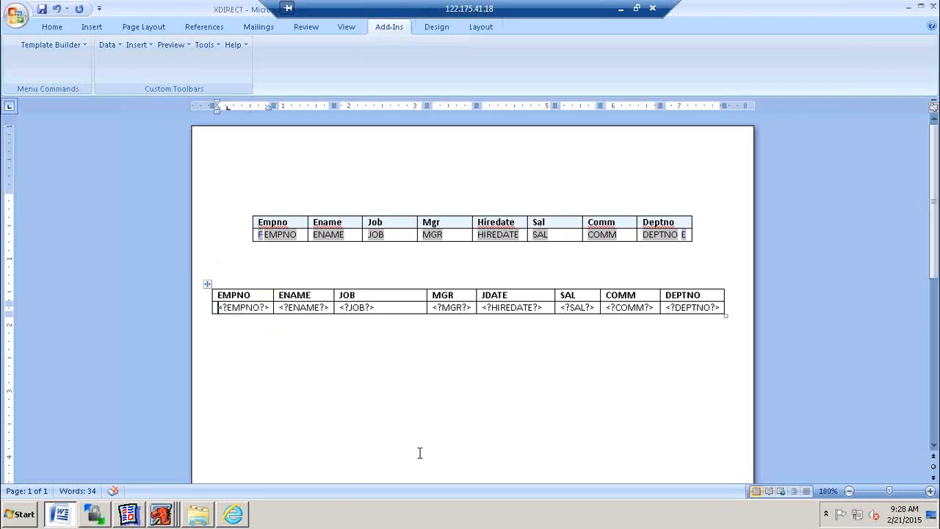
pyautogui.press('Return')
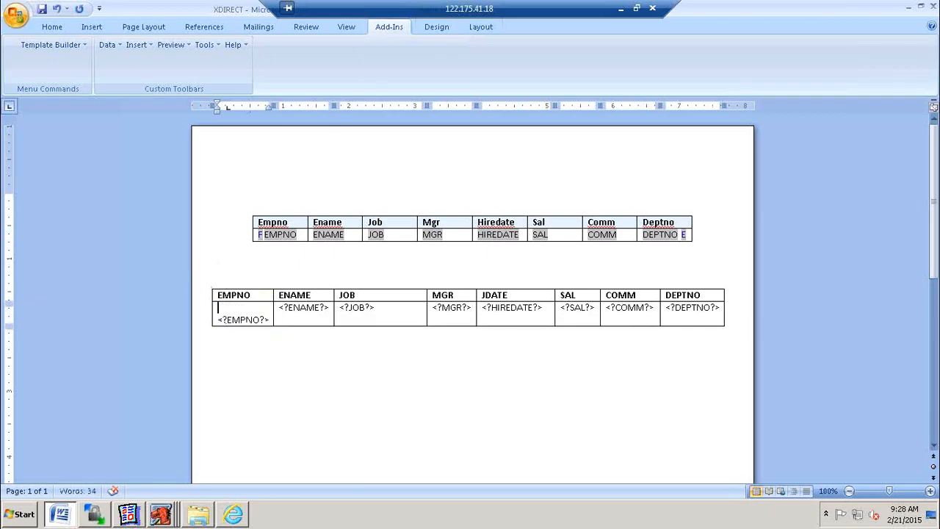
pyautogui.write('<?for')
pyautogui.write('-each')
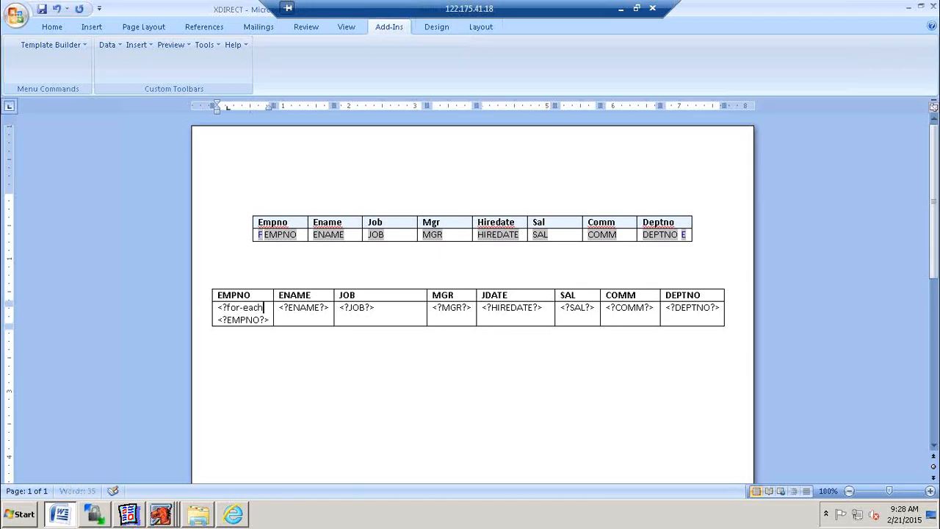
pyautogui.write(':')
pyautogui.write('G')
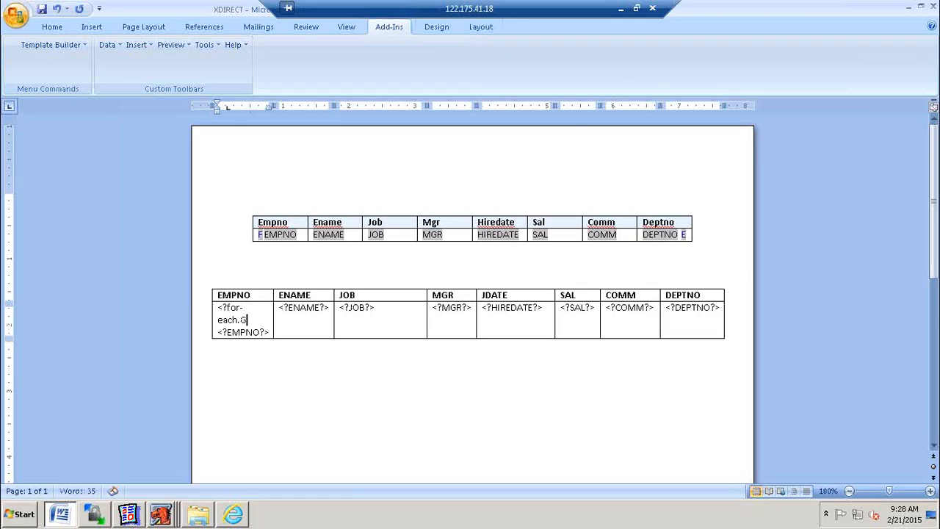
pyautogui.write('_EMPNO')
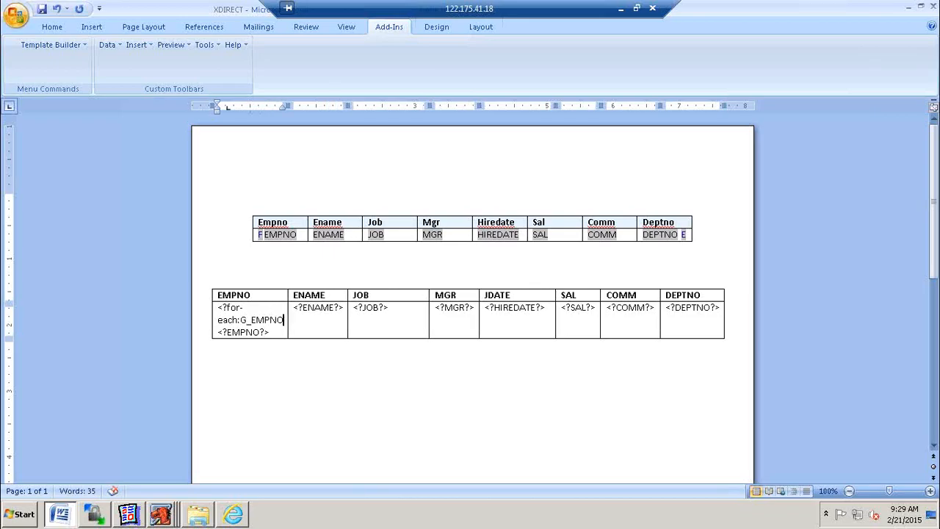
pyautogui.write('?>')
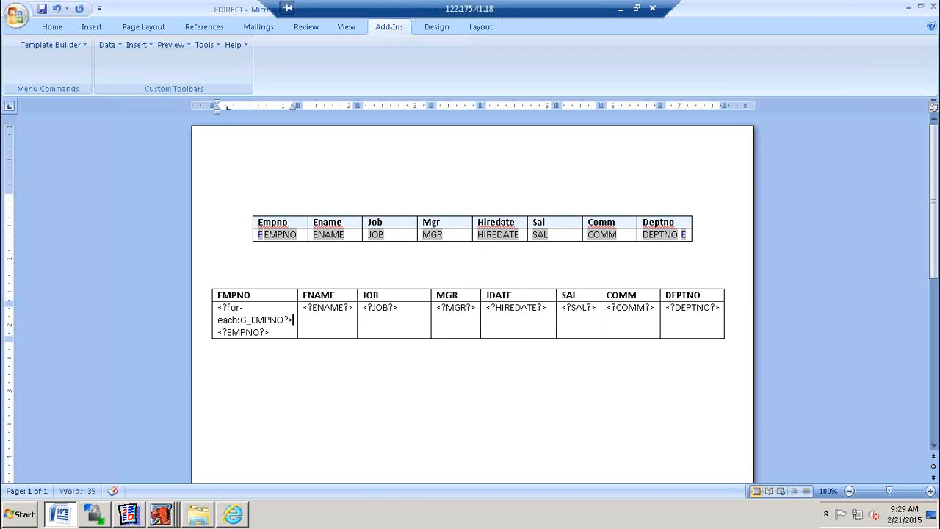
# Step: Compare the help text of the upper table's F form field with the hand-typed for-each tag, checking its colon
pyautogui.doubleClick(258, 235)
pyautogui.click(380, 345)
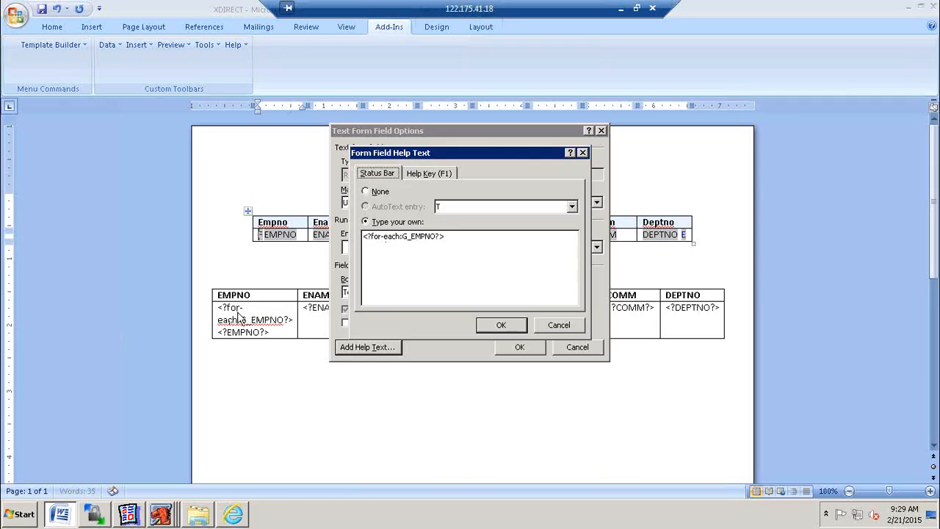
pyautogui.click(499, 325)
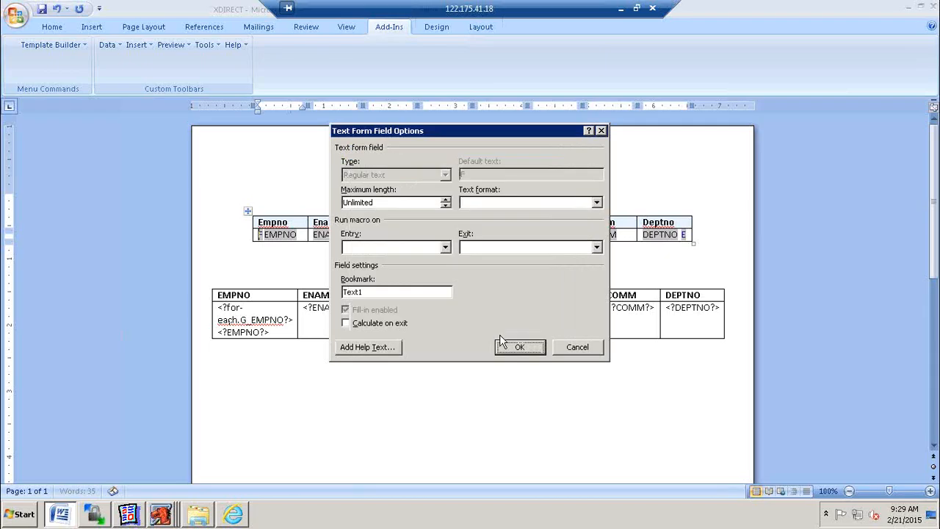
pyautogui.click(505, 347)
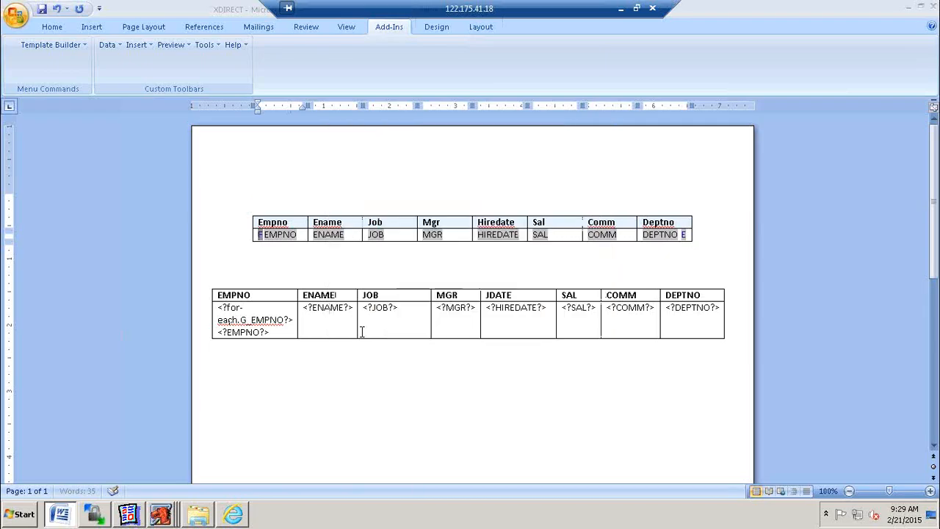
pyautogui.click(243, 320)
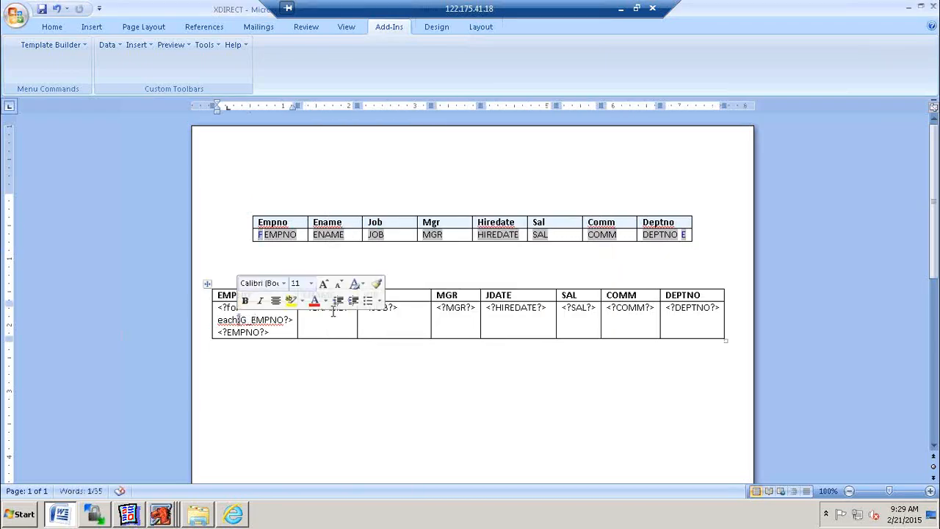
pyautogui.click(376, 384)
pyautogui.click(248, 308)
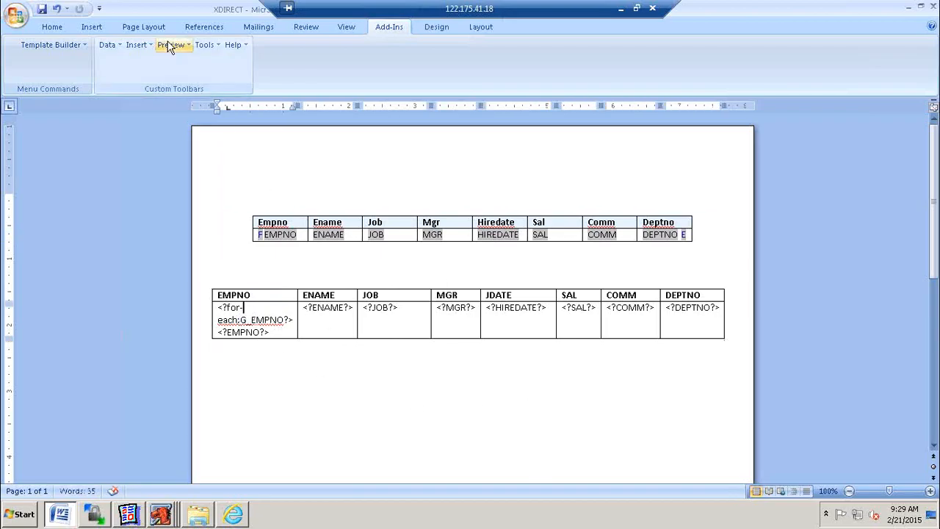
# Step: Check the document's margins and orientation in Page Setup, keeping the existing settings
pyautogui.click(151, 27)
pyautogui.click(300, 89)
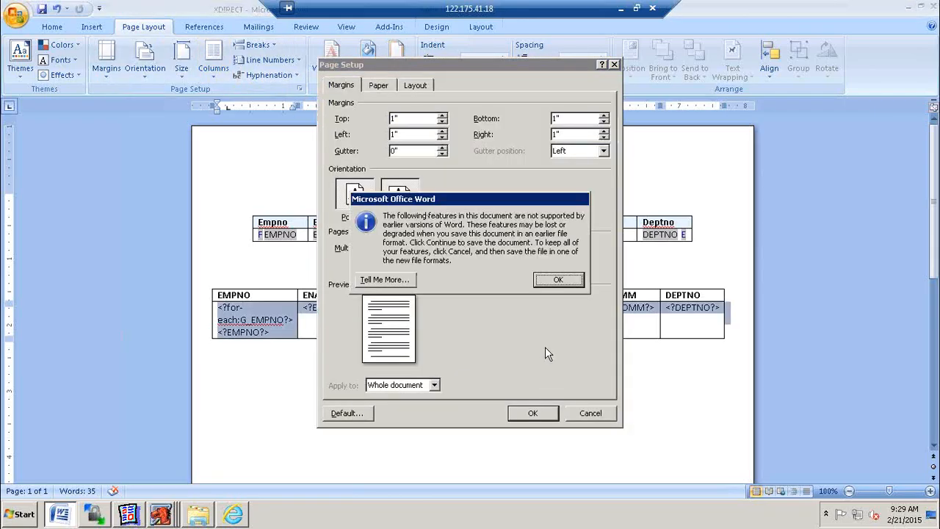
pyautogui.click(558, 280)
pyautogui.click(546, 281)
pyautogui.click(552, 282)
pyautogui.click(535, 413)
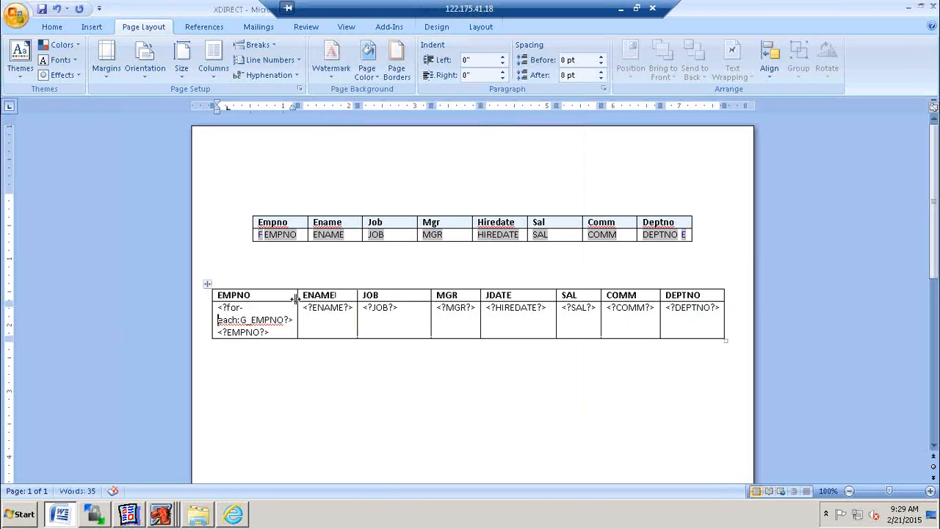
# Step: Adjust the lower table's EMPNO and ENAME column borders so that G_EMPNO?> and <?ENAME?> each fit on one line
pyautogui.moveTo(294, 298); pyautogui.dragTo(302, 298)
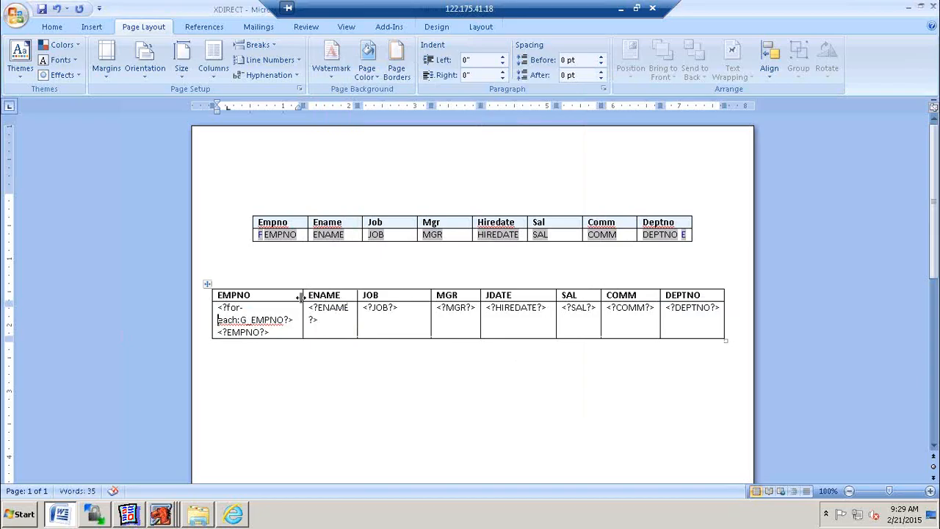
pyautogui.moveTo(301, 297); pyautogui.dragTo(294, 298)
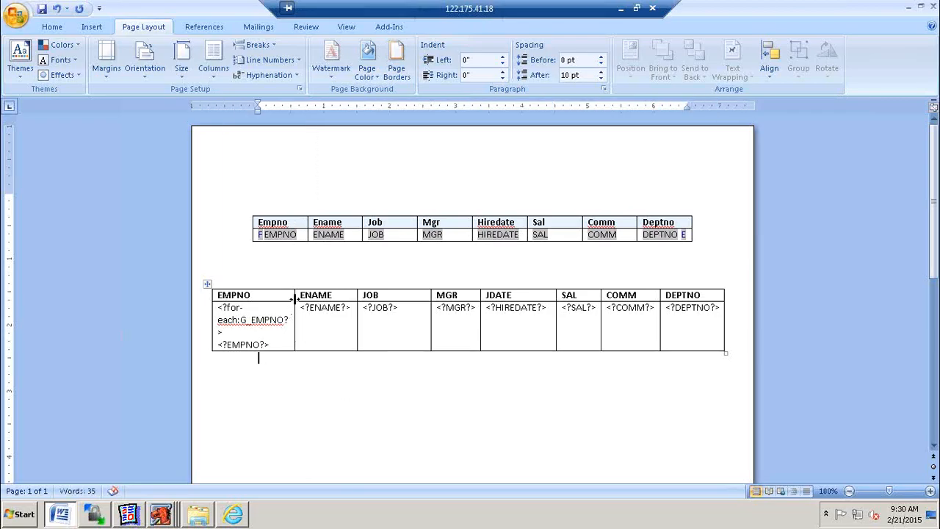
pyautogui.moveTo(293, 298); pyautogui.dragTo(299, 297)
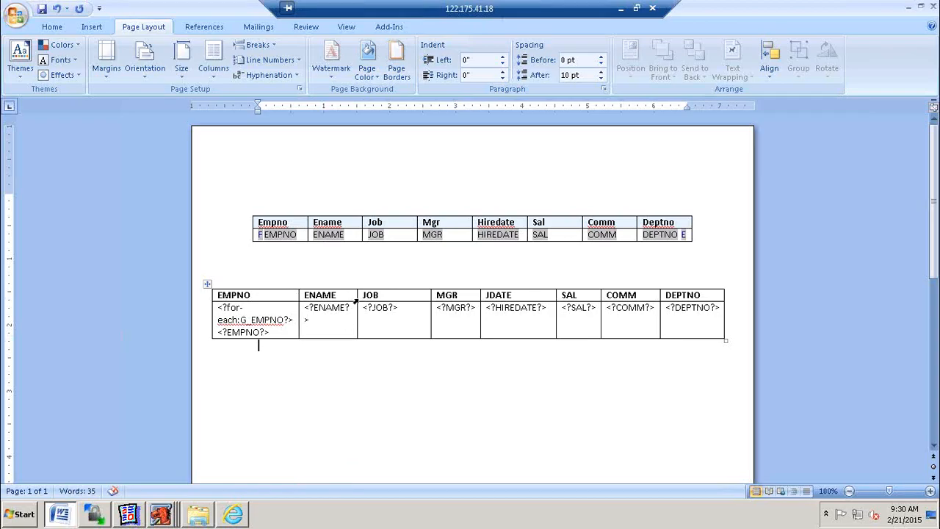
pyautogui.moveTo(356, 295); pyautogui.dragTo(361, 295)
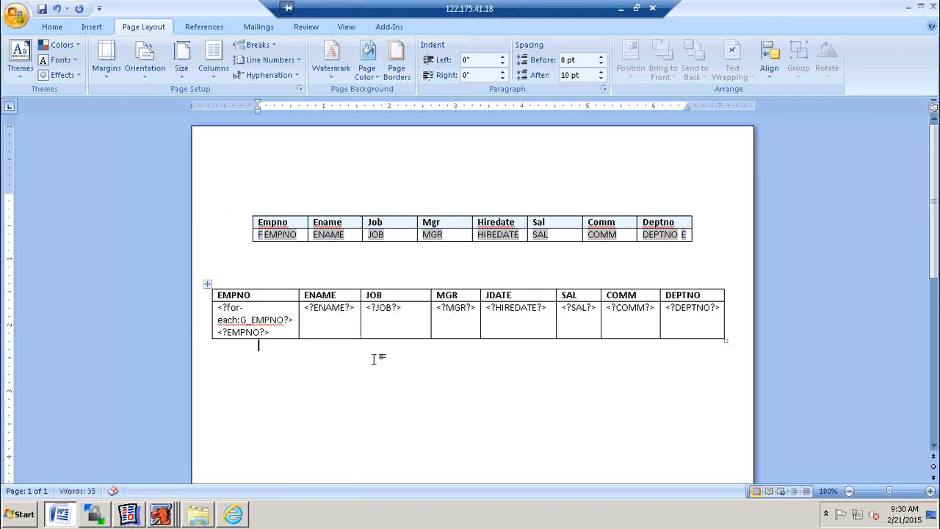
# Step: Validate the template with Template Builder and close the validation report
pyautogui.click(57, 28)
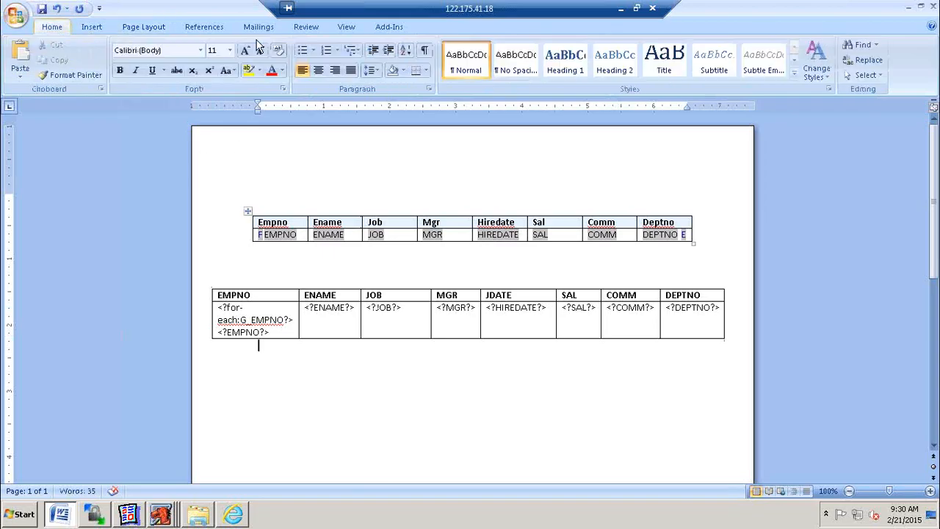
pyautogui.click(378, 29)
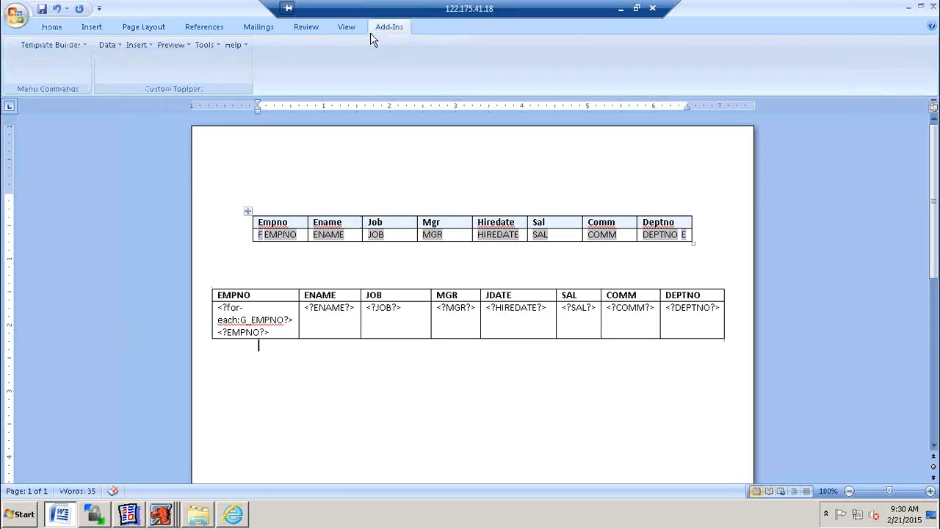
pyautogui.click(206, 46)
pyautogui.click(226, 78)
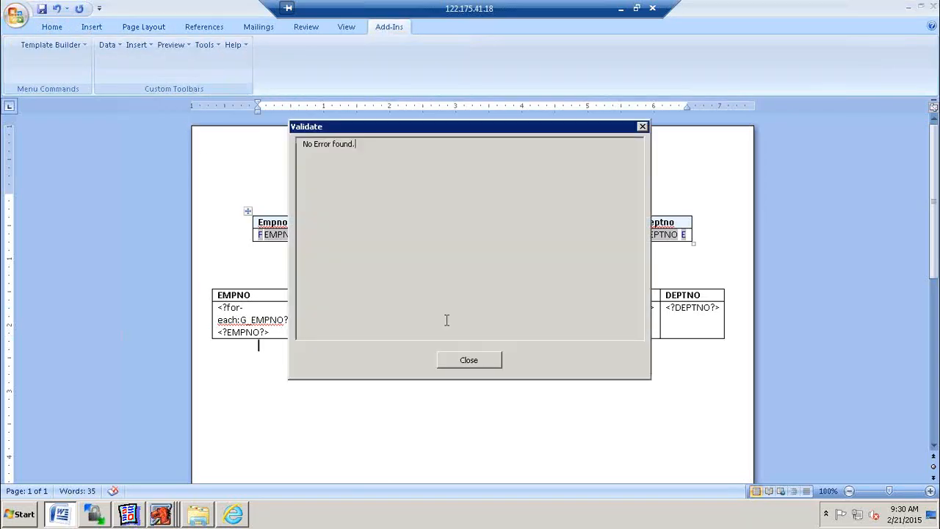
pyautogui.press('Return')
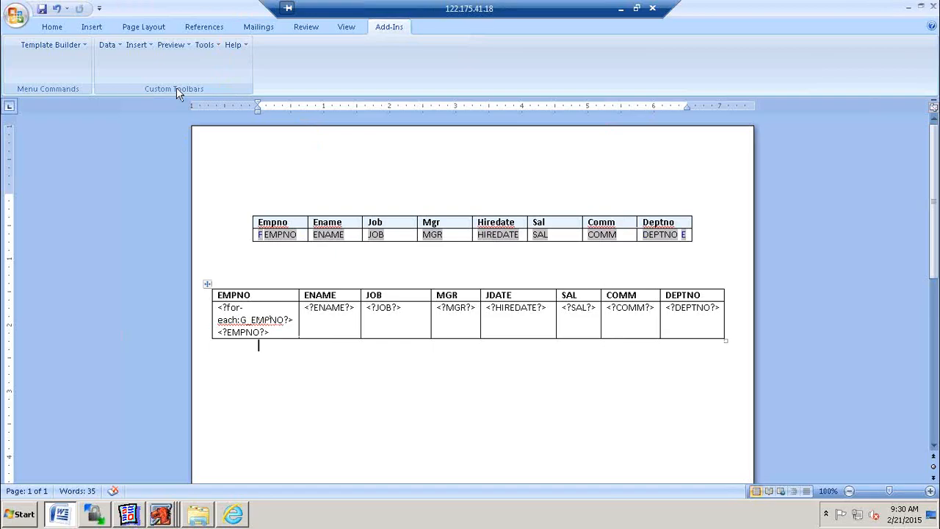
# Step: Preview the template as RTF, compare the employee rows in both tables, and close the preview
pyautogui.click(174, 47)
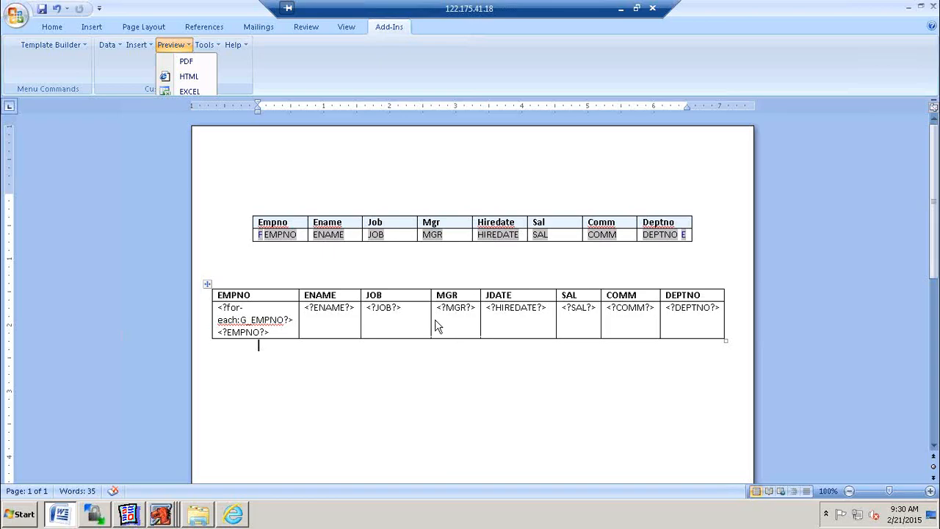
pyautogui.scroll(-6, 545, 323)
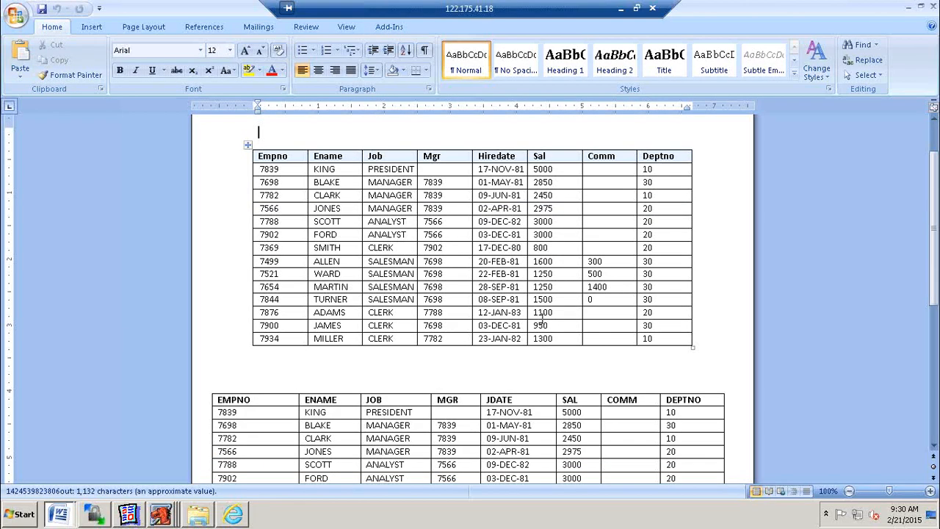
pyautogui.scroll(-2, 546, 323)
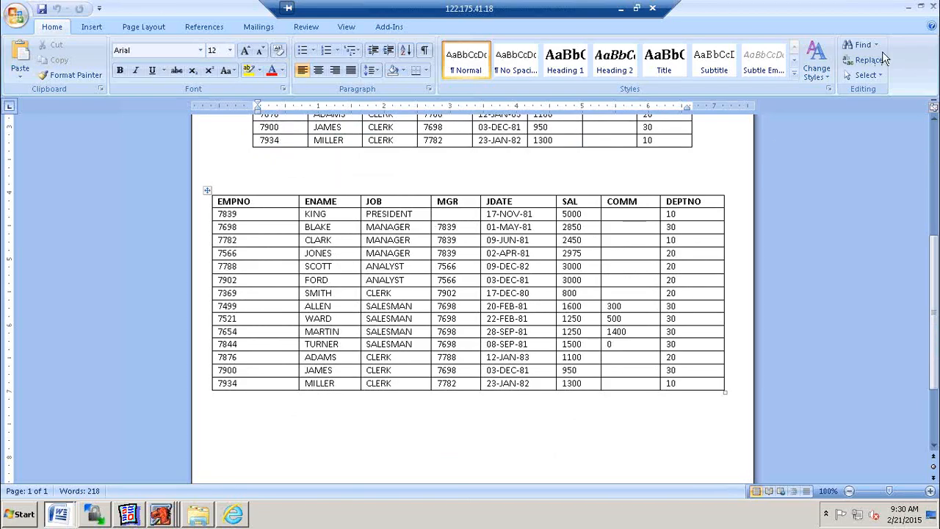
pyautogui.click(933, 6)
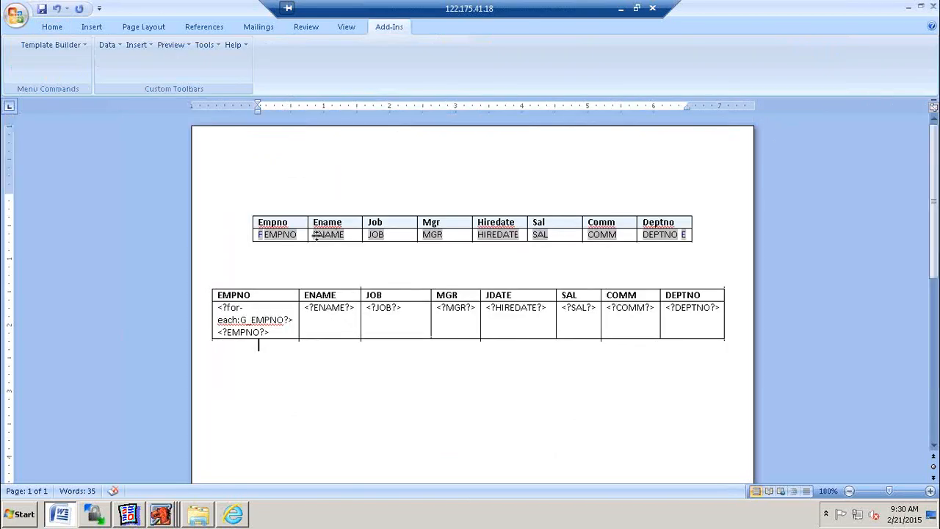
# Step: Read the help text of the upper table's E form field, close its options unchanged, and return to the lower table's DEPTNO cell
pyautogui.click(258, 235)
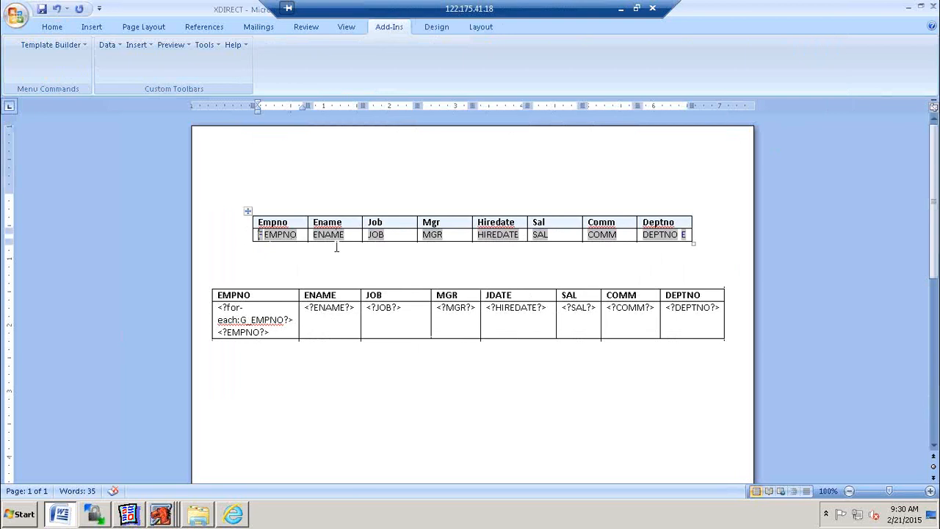
pyautogui.click(684, 234)
pyautogui.doubleClick(684, 234)
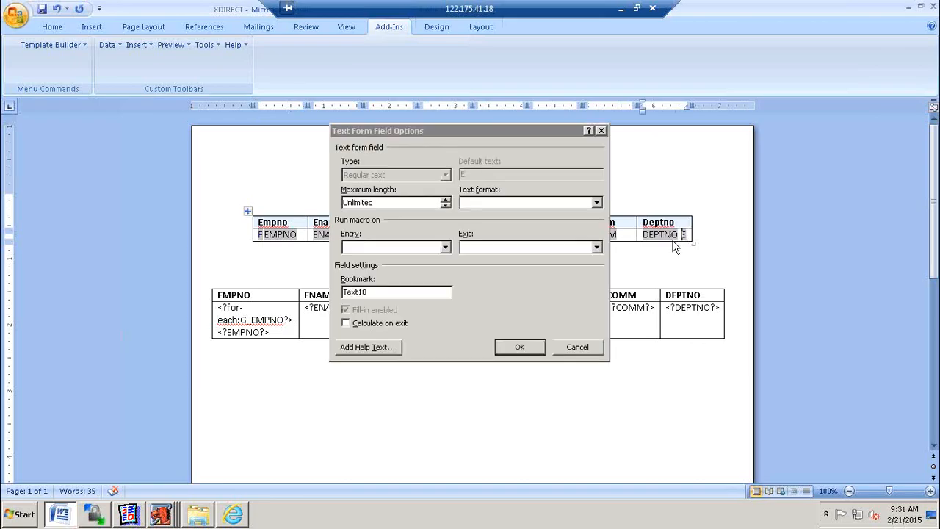
pyautogui.click(391, 346)
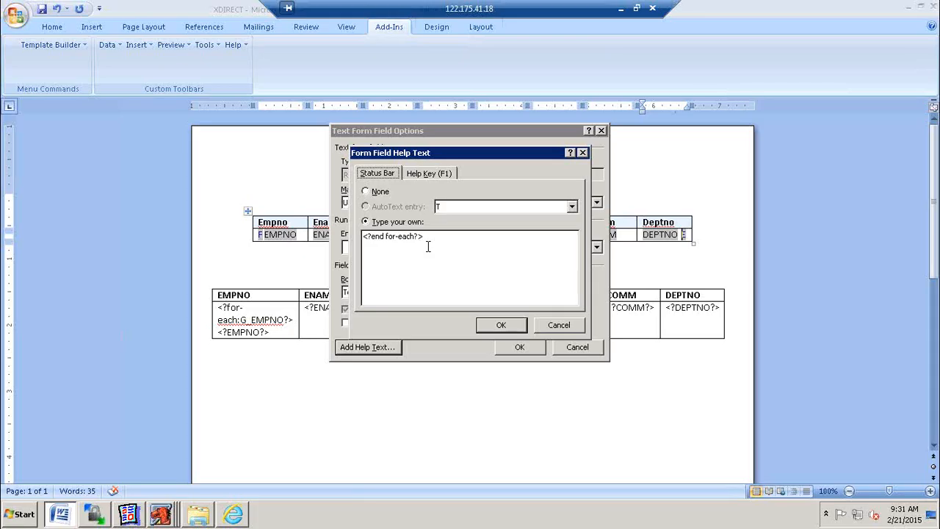
pyautogui.click(560, 324)
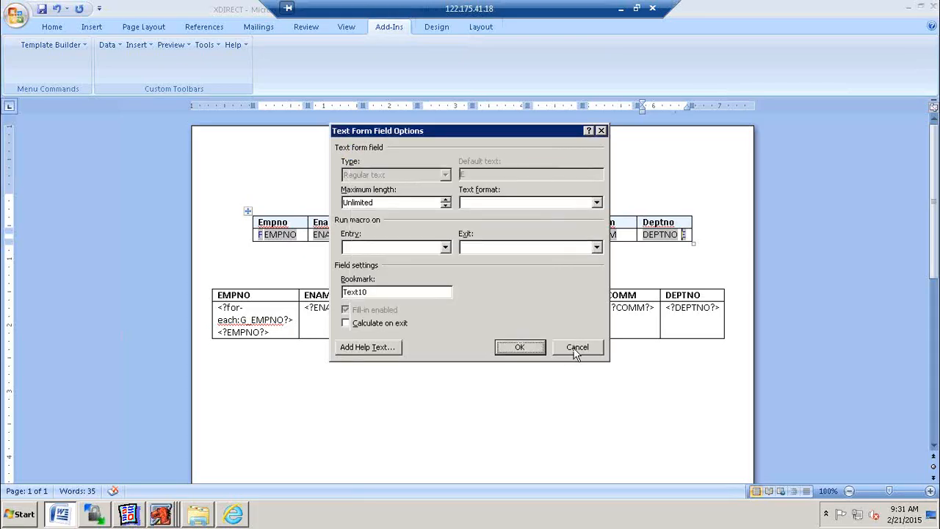
pyautogui.click(577, 346)
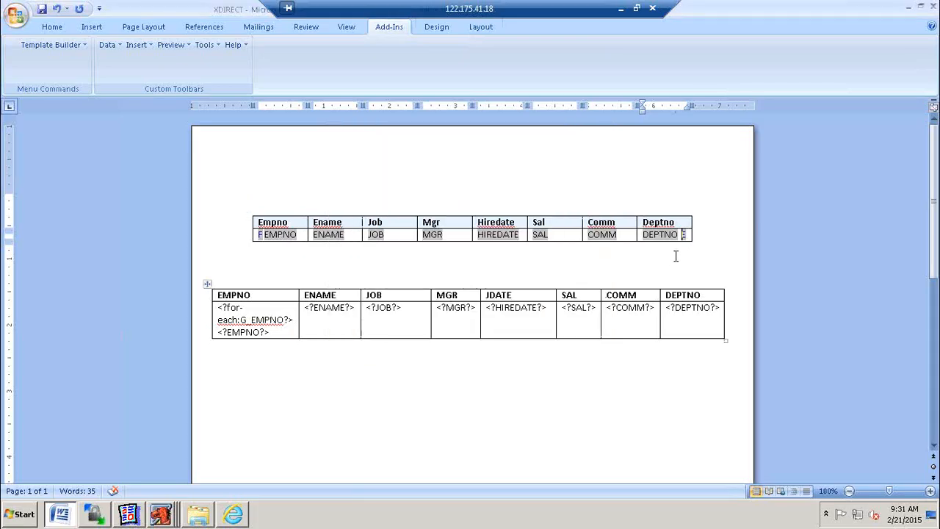
pyautogui.click(687, 328)
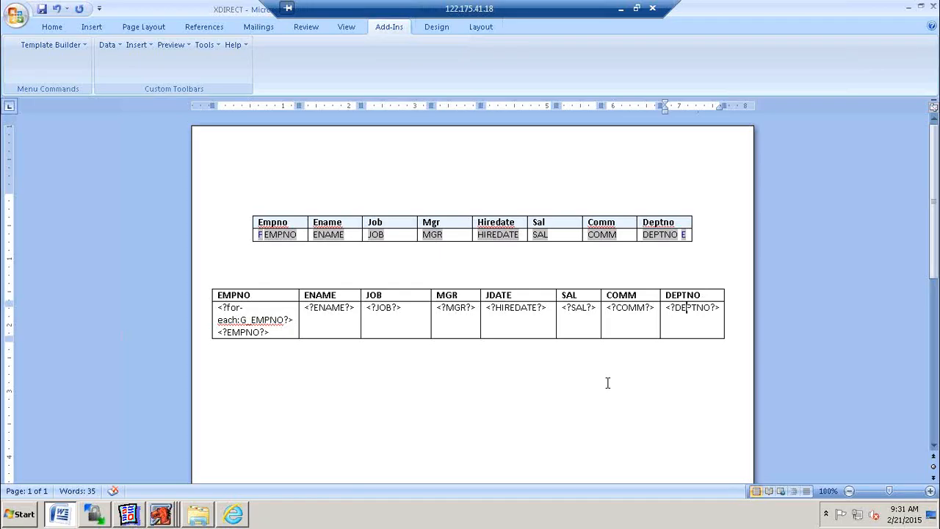
# Step: Add the closing tag <?end for-each?> on a new line below <?DEPTNO?> in the lower table's DEPTNO cell
pyautogui.click(676, 323)
pyautogui.press('End')
pyautogui.press('Return')
pyautogui.write('<?END')
pyautogui.press('BackSpace')
pyautogui.press('BackSpace')
pyautogui.press('BackSpace')
pyautogui.press('Tab')
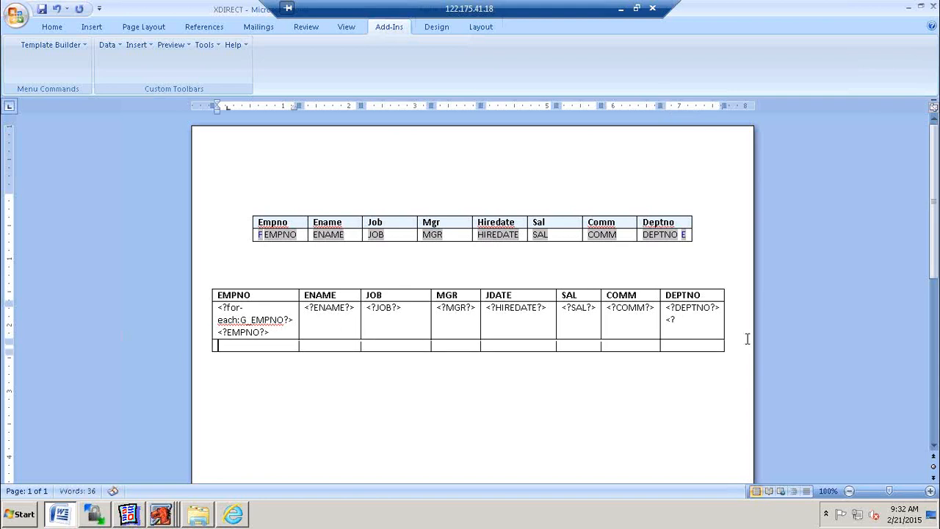
pyautogui.hotkey('ctrl', 'z')
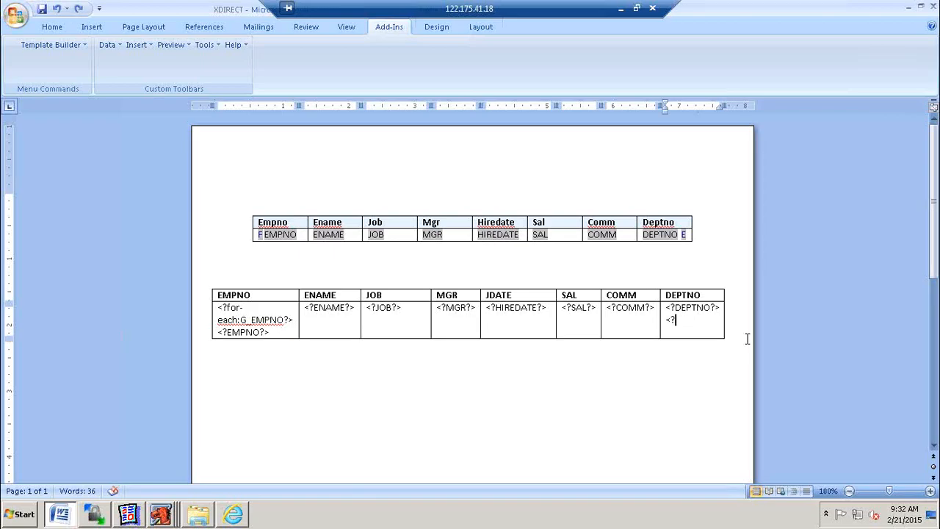
pyautogui.write('endfo')
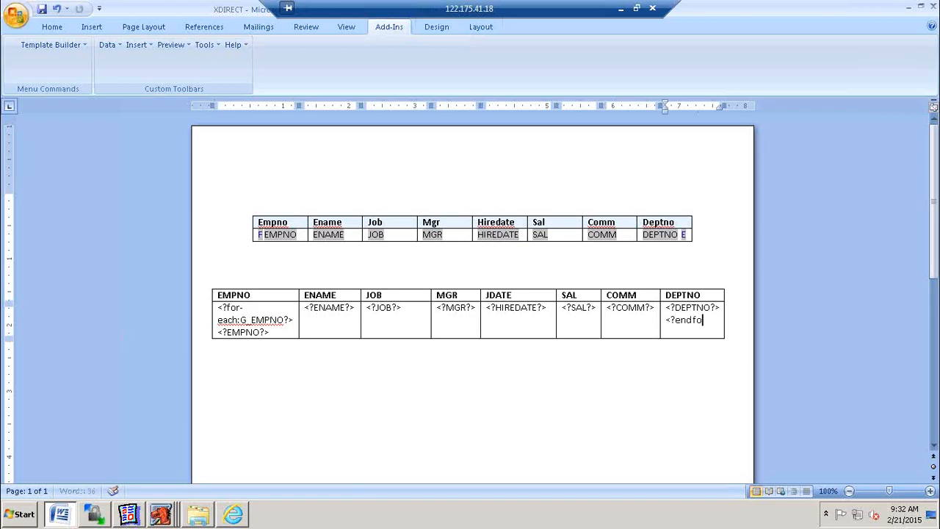
pyautogui.write('r-each?>')
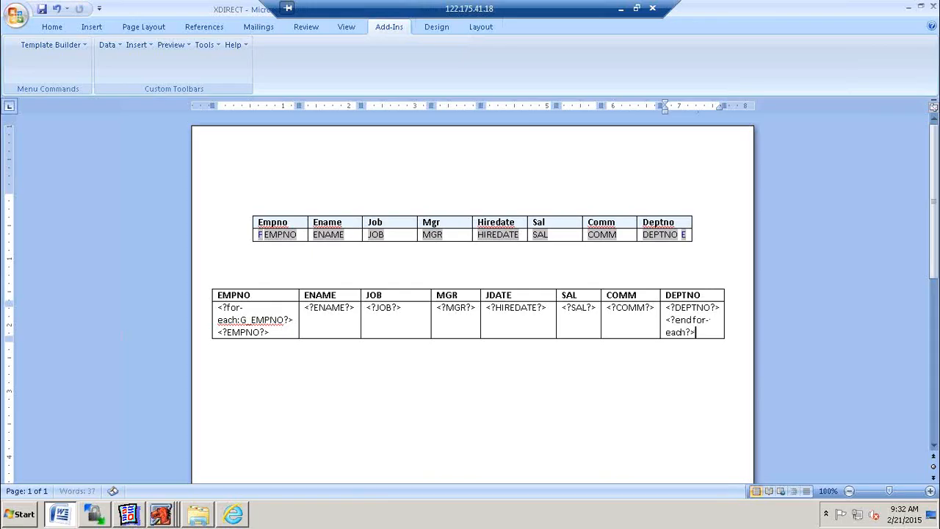
# Step: Check the closing-loop syntax in the help text of the upper table's E form field and close its options
pyautogui.doubleClick(684, 234)
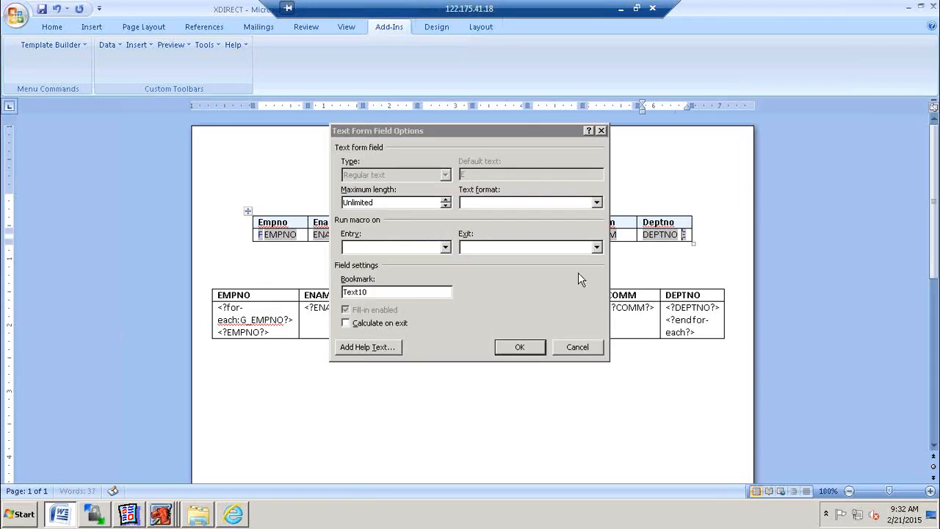
pyautogui.click(383, 347)
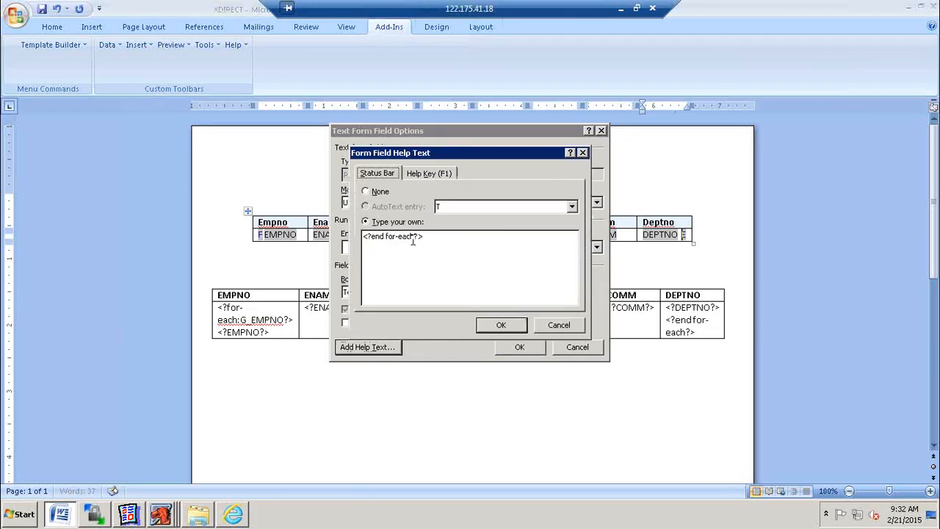
pyautogui.click(509, 330)
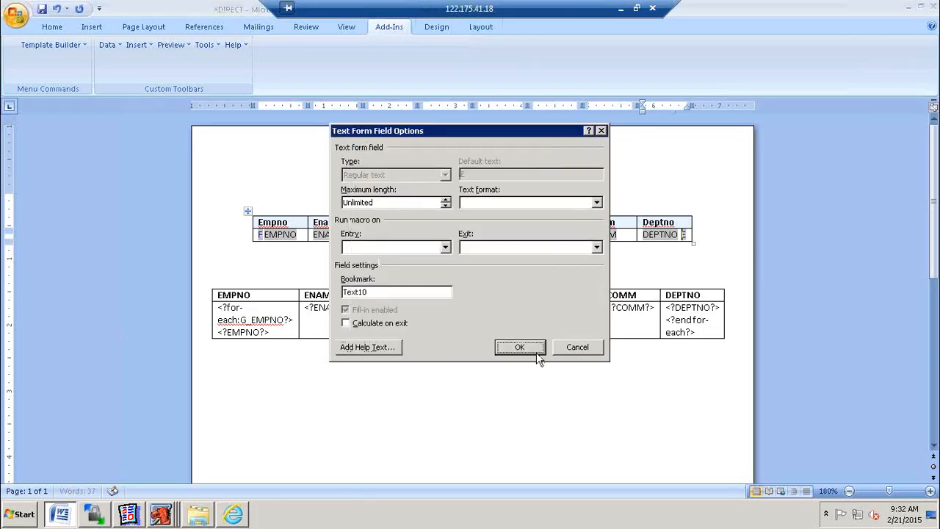
pyautogui.click(533, 349)
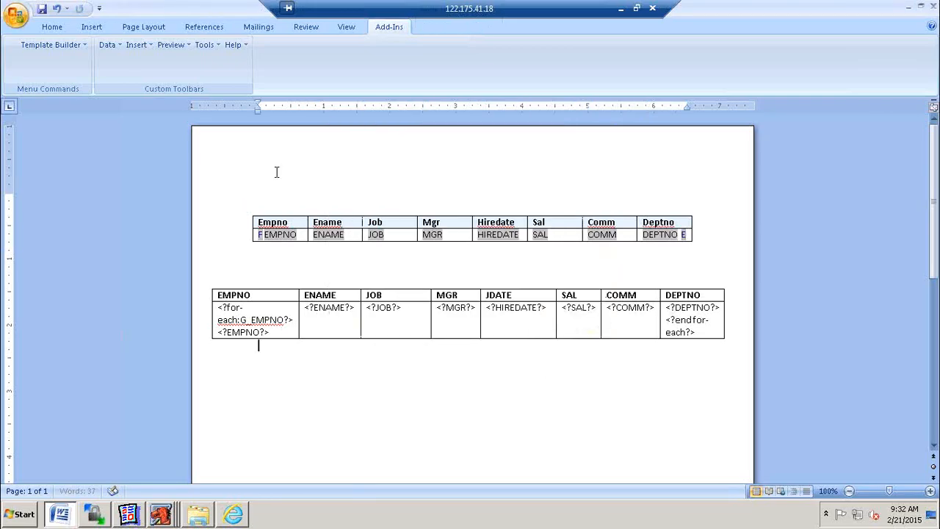
# Step: Validate the template with the added closing loop tag and dismiss the validation report
pyautogui.click(206, 45)
pyautogui.click(232, 79)
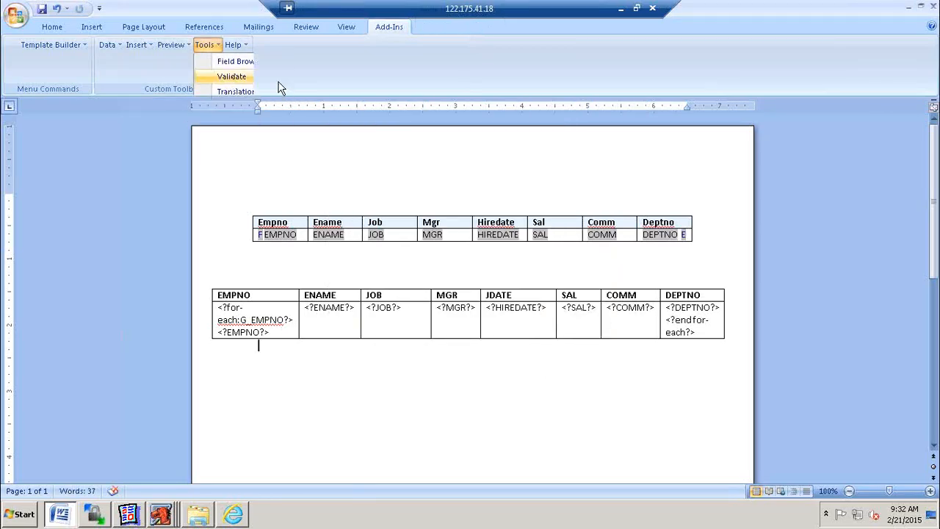
pyautogui.click(469, 361)
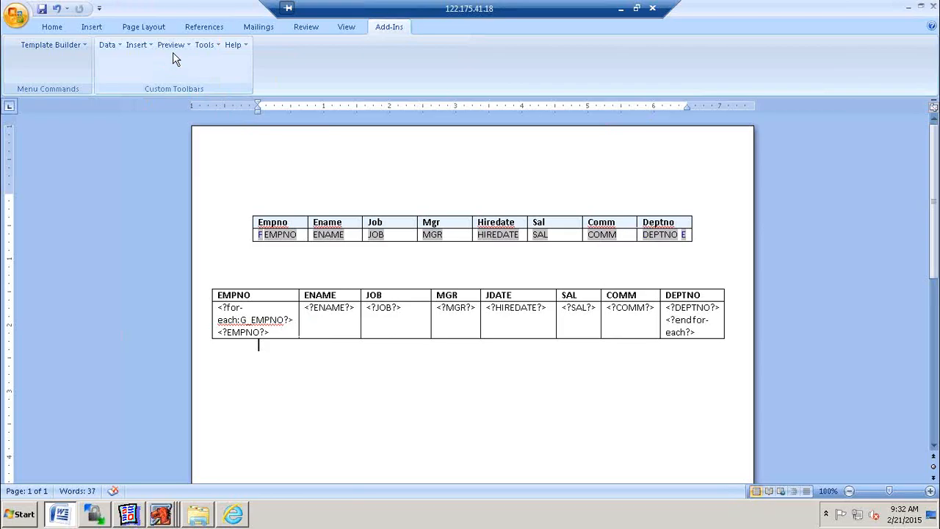
# Step: Preview the template as RTF, check the employee rows in both tables, and close the preview
pyautogui.click(177, 46)
pyautogui.click(185, 107)
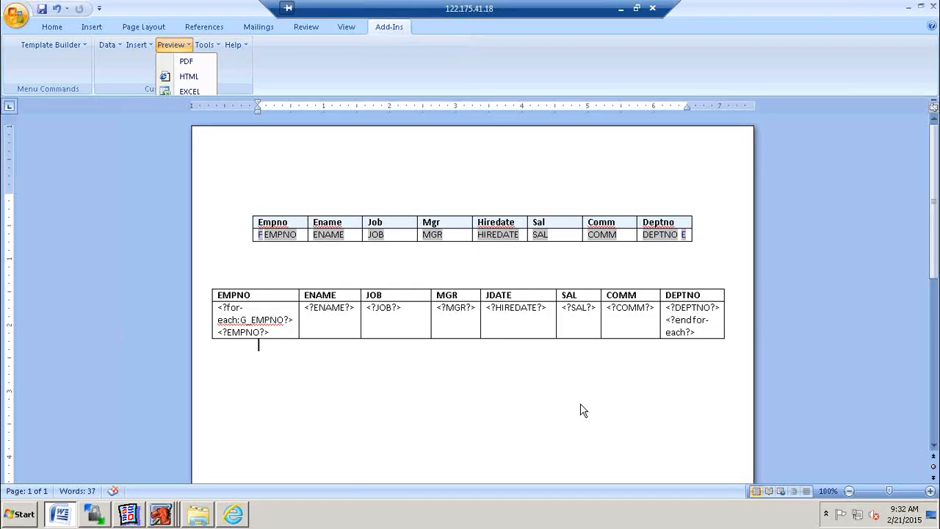
pyautogui.scroll(-10, 638, 340)
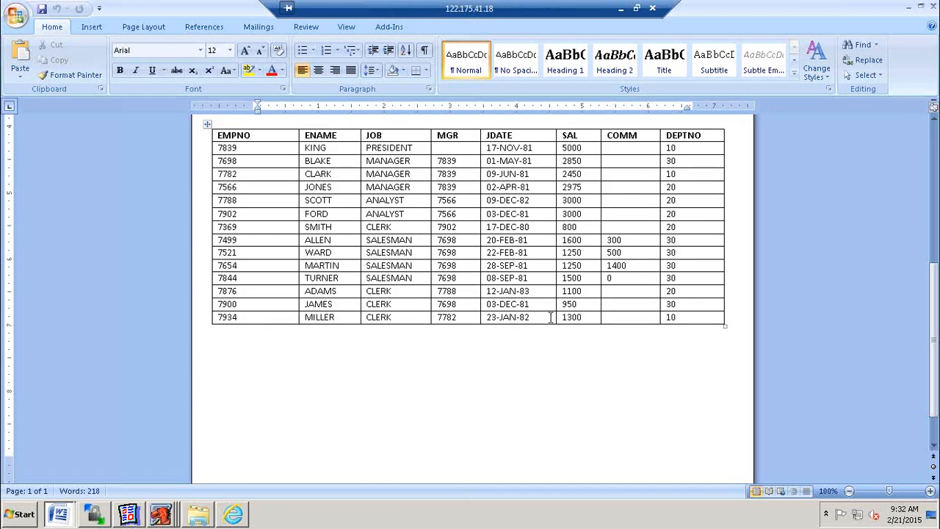
pyautogui.scroll(6, 549, 316)
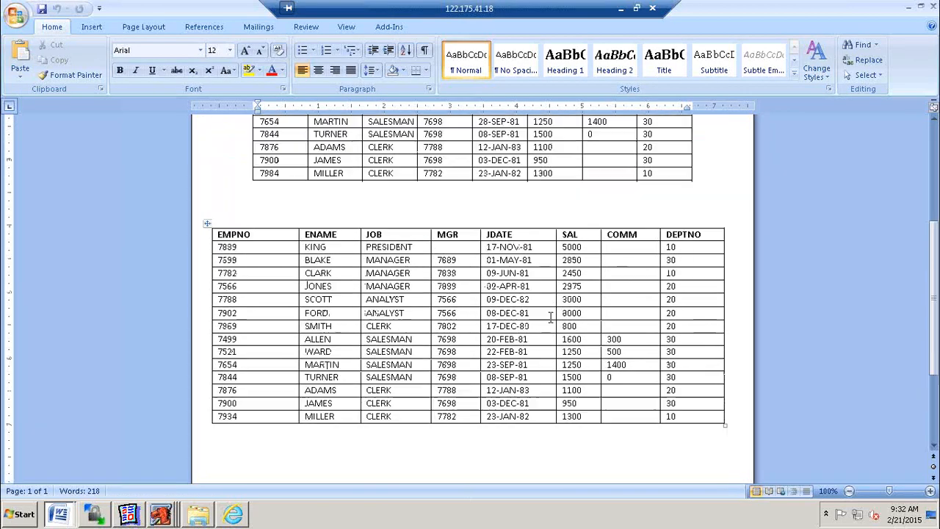
pyautogui.scroll(1, 550, 316)
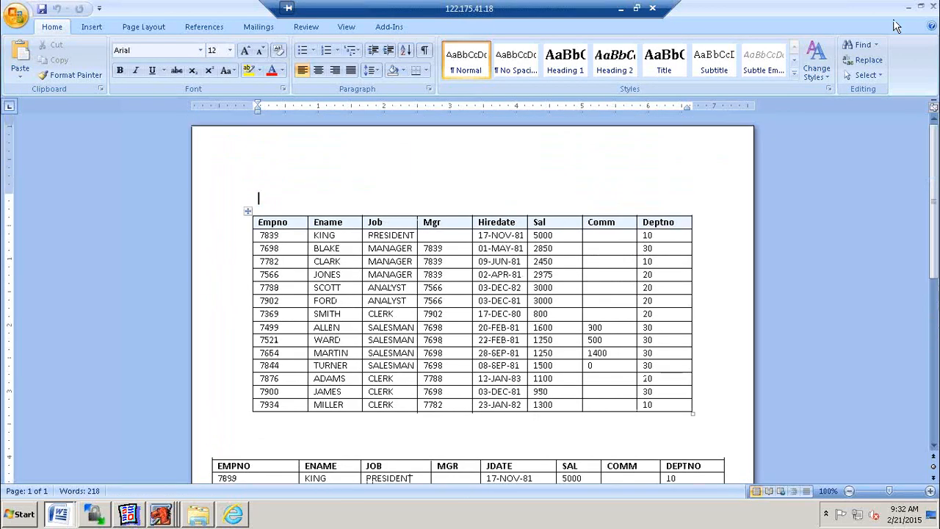
pyautogui.click(932, 7)
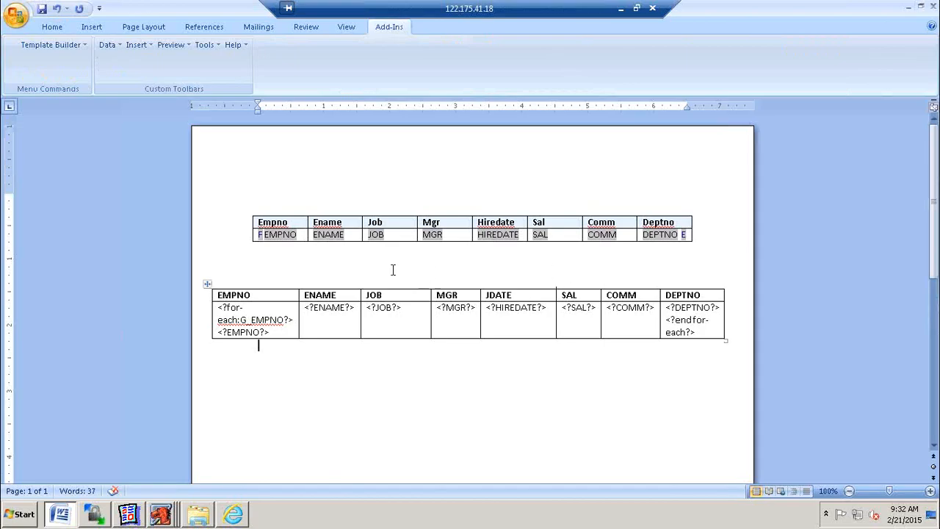
# Step: Delete the generated upper table with its surrounding blank lines and save the template
pyautogui.moveTo(324, 270); pyautogui.dragTo(241, 211)
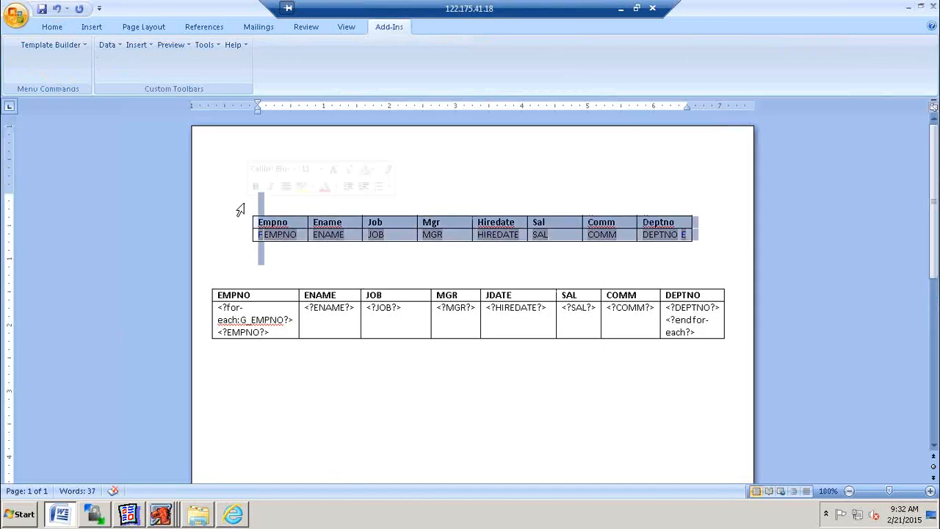
pyautogui.press('Delete')
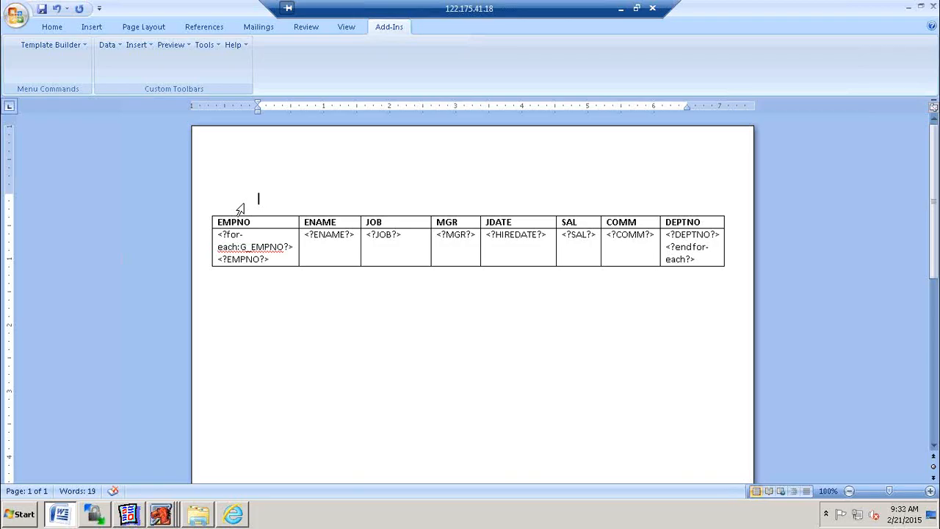
pyautogui.click(43, 10)
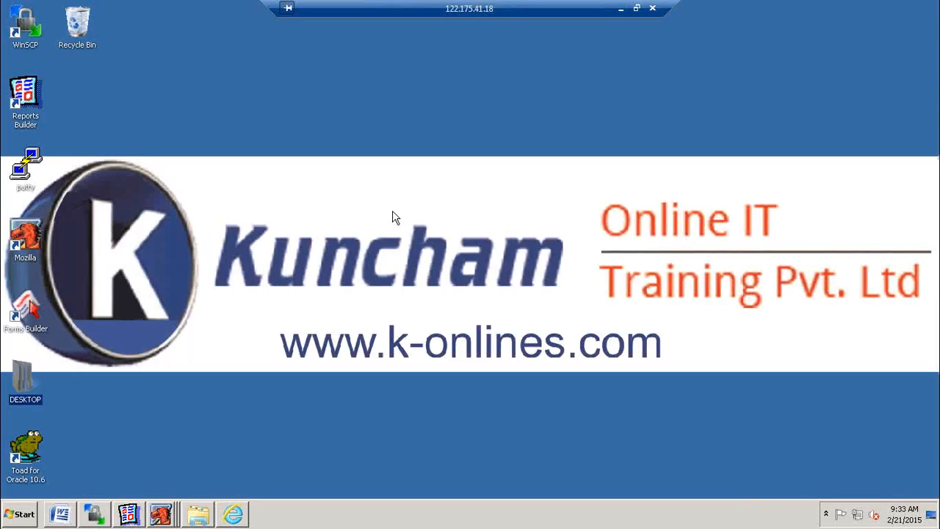
# Step: Switch to Oracle Applications, close the Requests window and change to the XML Publisher Administrator responsibility
pyautogui.rightClick(392, 217)
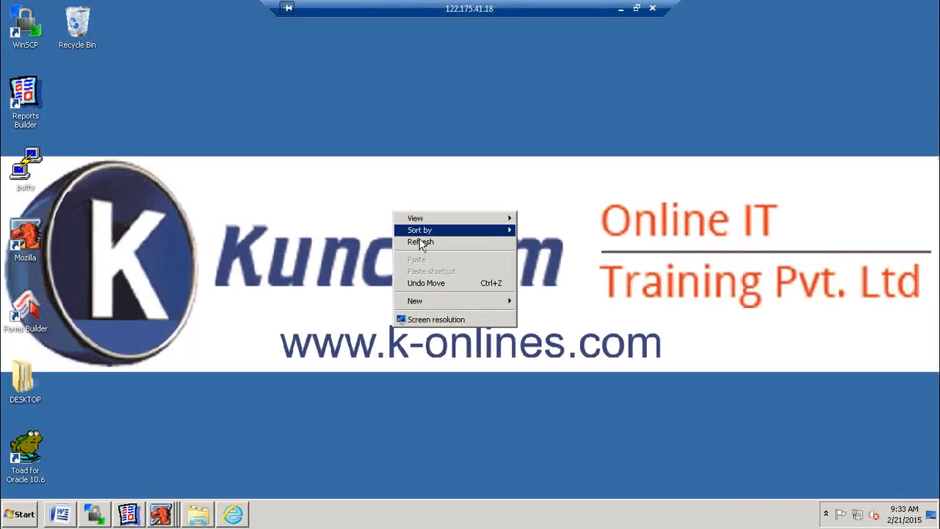
pyautogui.click(408, 245)
pyautogui.click(162, 514)
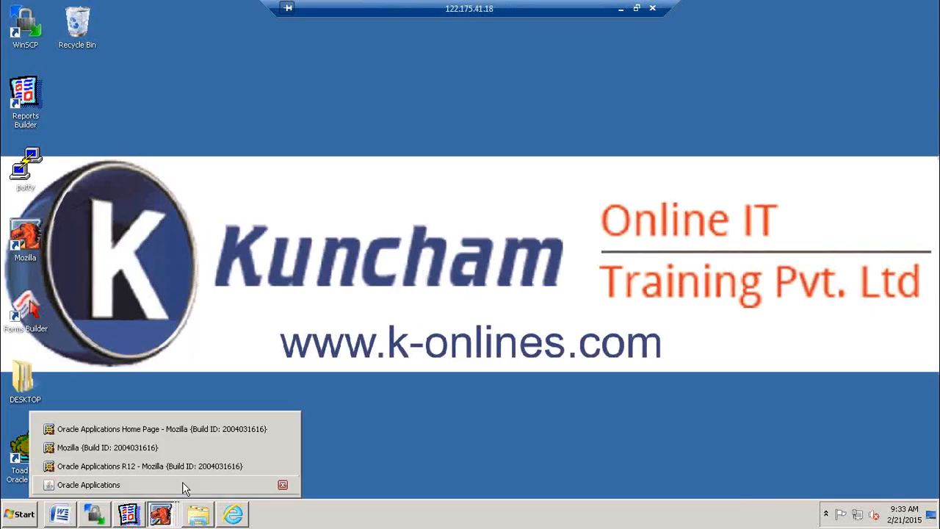
pyautogui.click(183, 486)
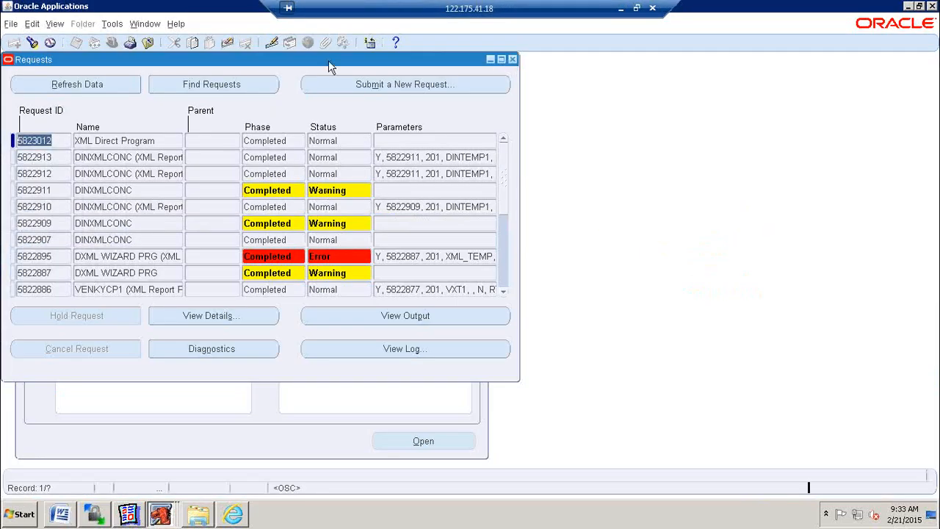
pyautogui.click(513, 60)
pyautogui.write('sys')
pyautogui.doubleClick(251, 164)
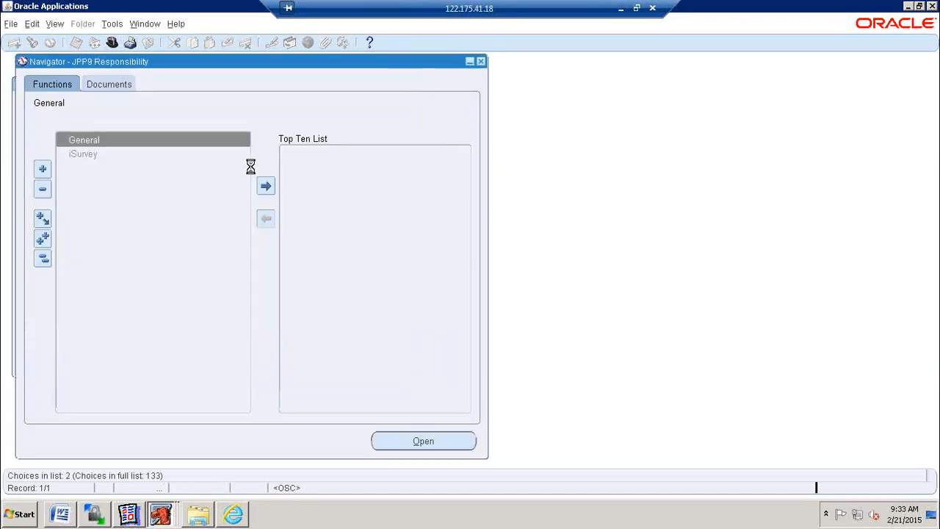
pyautogui.click(112, 42)
pyautogui.write('xML %')
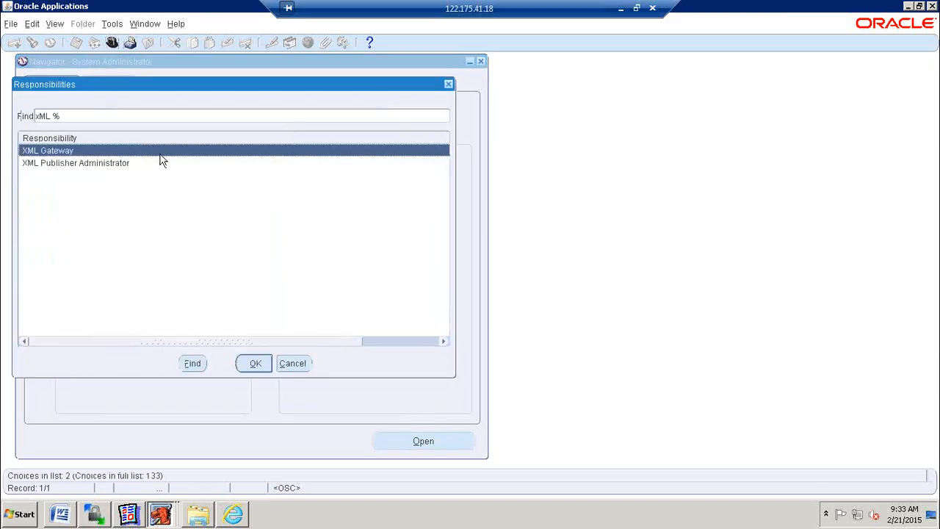
pyautogui.doubleClick(161, 162)
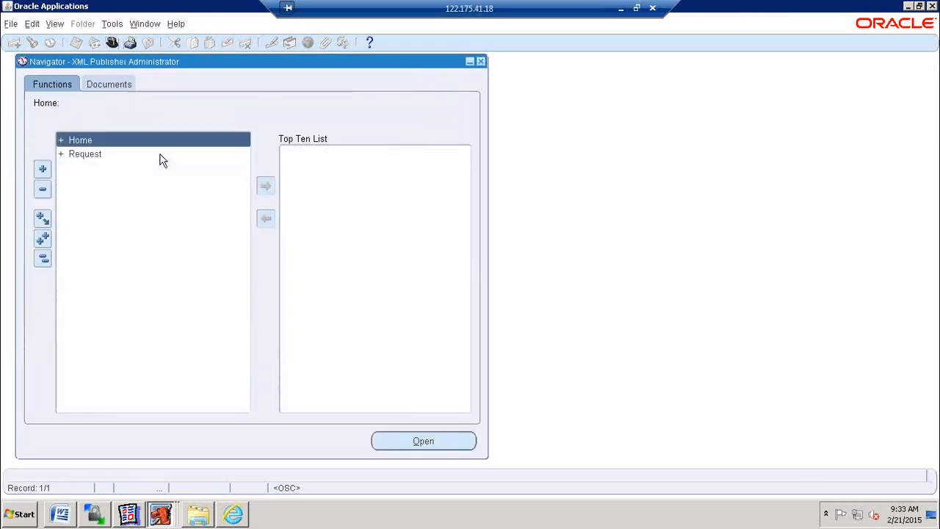
# Step: Open Data Definitions in XML Publisher and start creating a new data definition
pyautogui.press('Return')
pyautogui.press('Down')
pyautogui.press('Return')
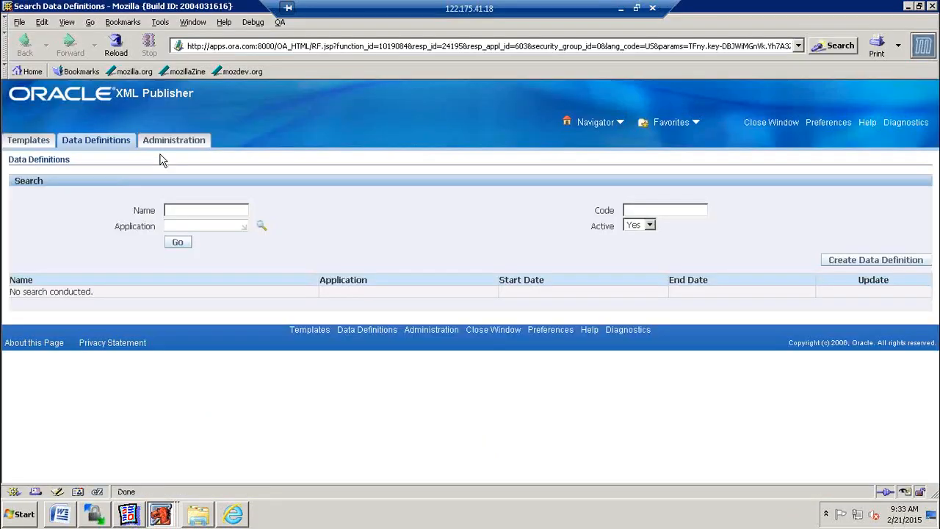
pyautogui.click(871, 260)
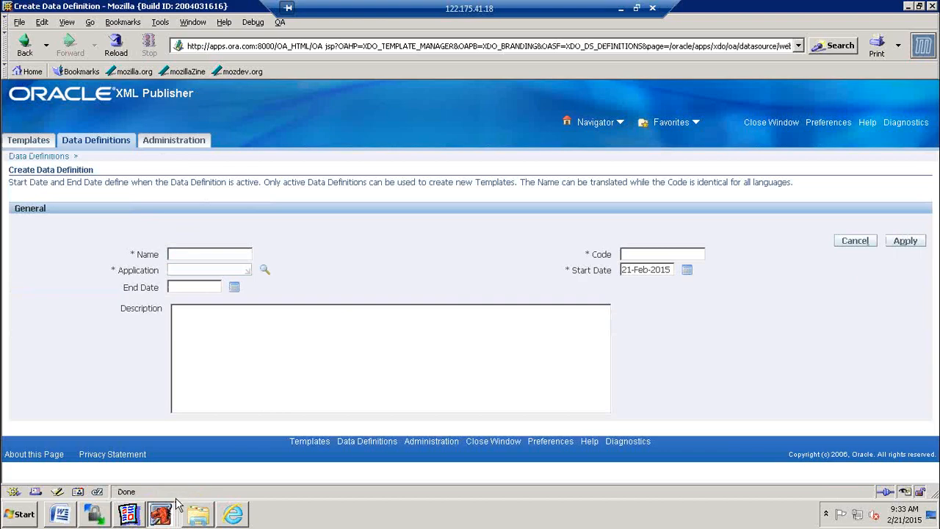
# Step: Return to the Oracle Applications navigator and change to the System Administrator responsibility
pyautogui.click(165, 514)
pyautogui.click(164, 466)
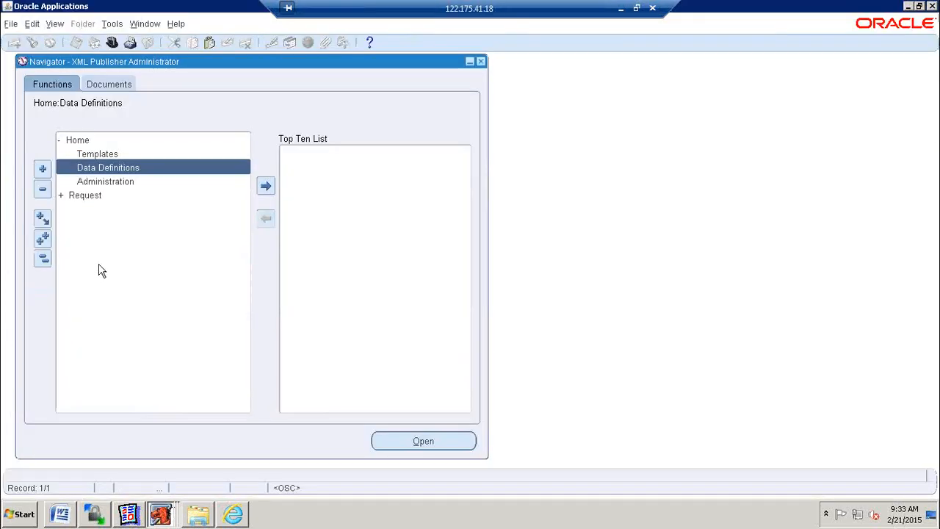
pyautogui.click(112, 44)
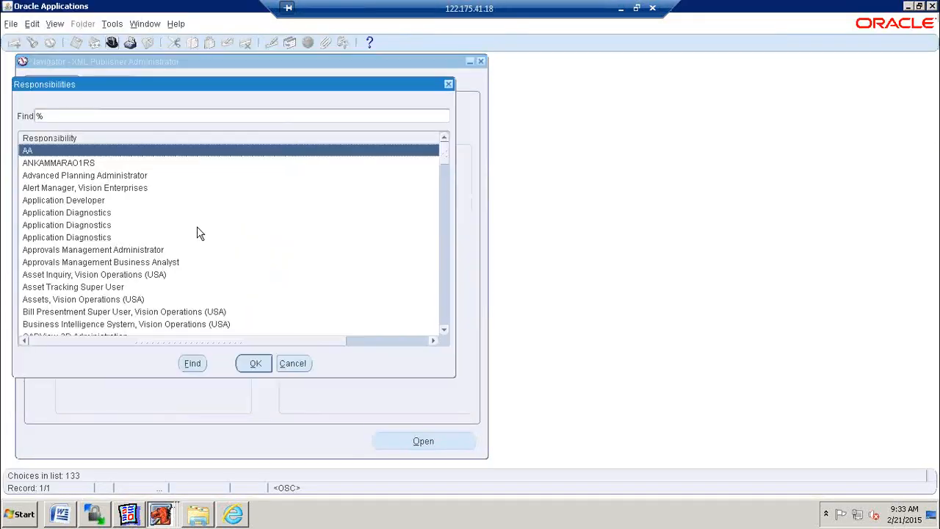
pyautogui.write('system Administrat')
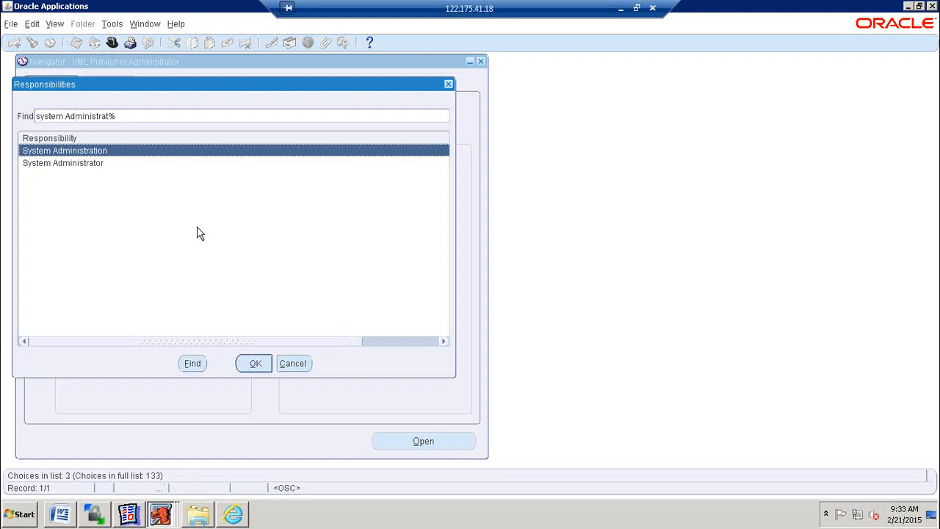
pyautogui.press('Down')
pyautogui.press('Return')
# Step: Open the Concurrent Programs definition form from the Concurrent Program functions
pyautogui.press('Down')
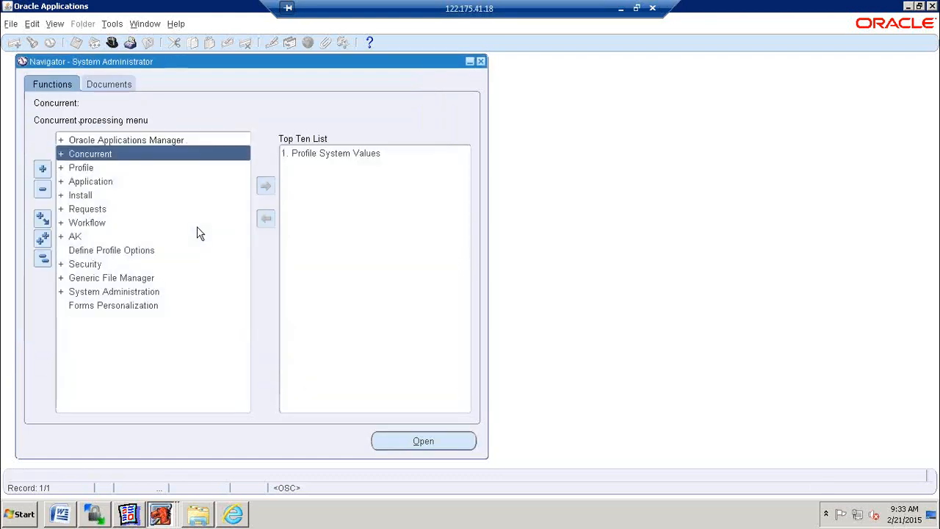
pyautogui.press('Return')
pyautogui.press('Down')
pyautogui.press('Down')
pyautogui.press('Down')
pyautogui.press('Down')
pyautogui.press('Return')
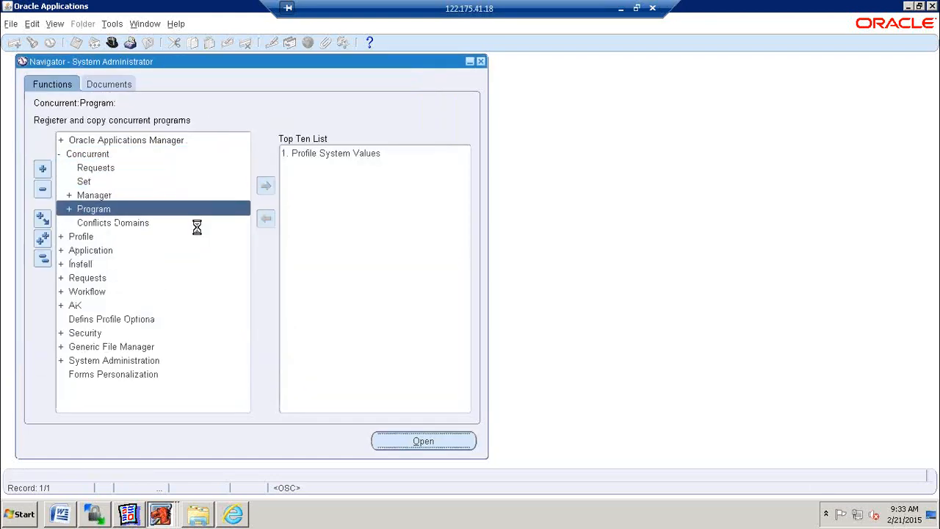
pyautogui.press('Down')
pyautogui.press('Return')
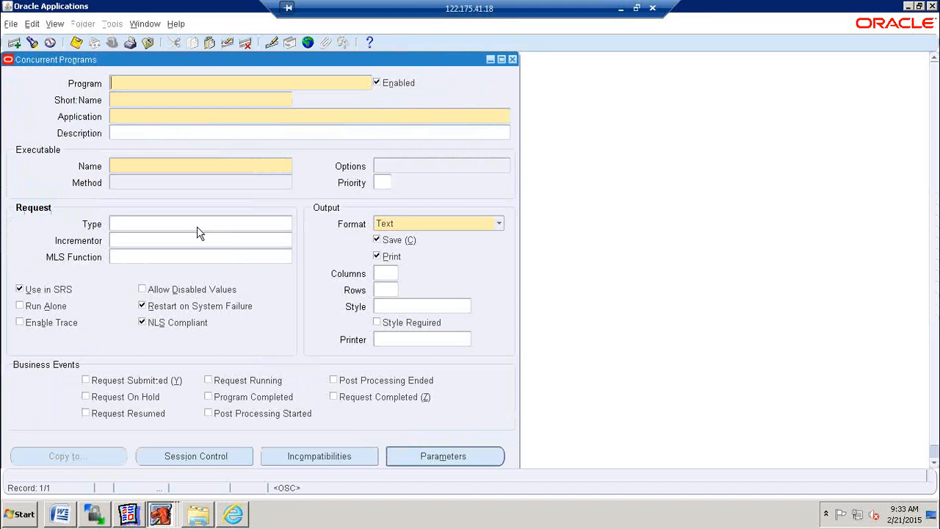
# Step: Query the concurrent program definitions to bring up the XML Direct Program record
pyautogui.write('XDIRECT%')
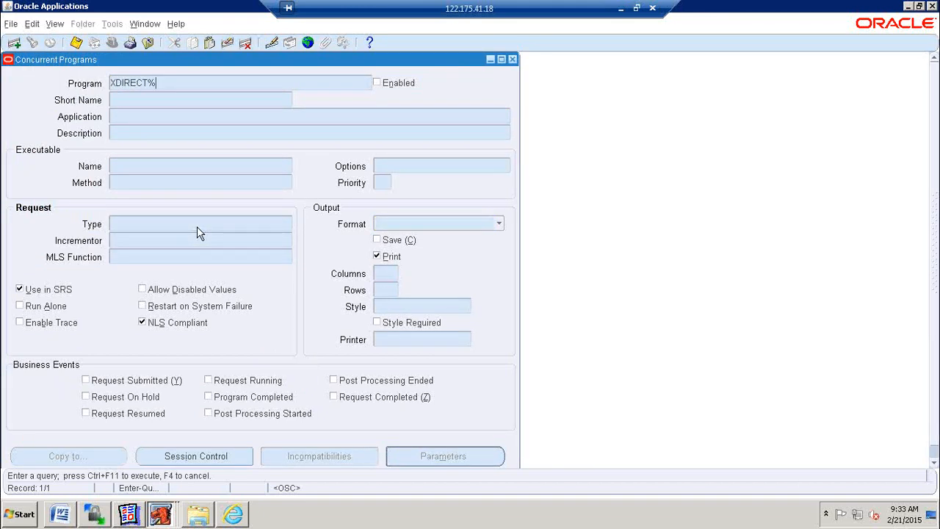
pyautogui.hotkey('ctrl', 'F11')
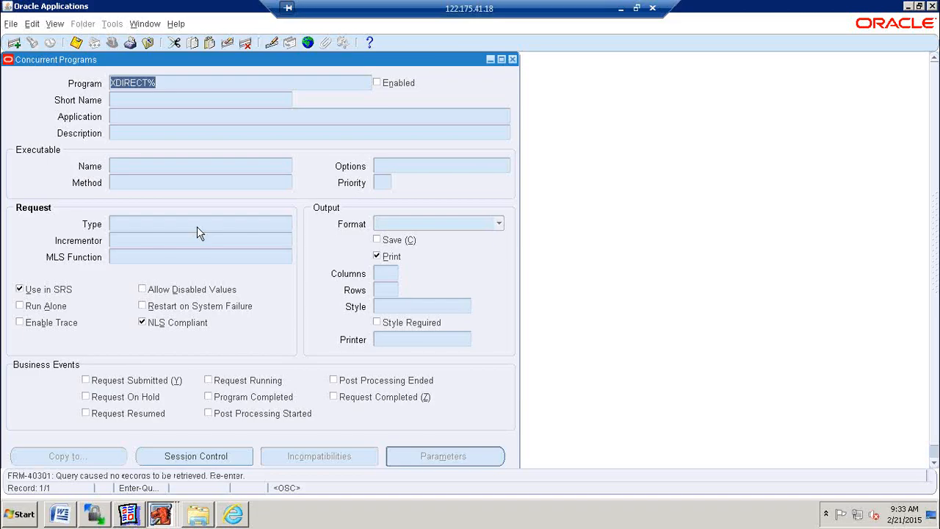
pyautogui.press('Left')
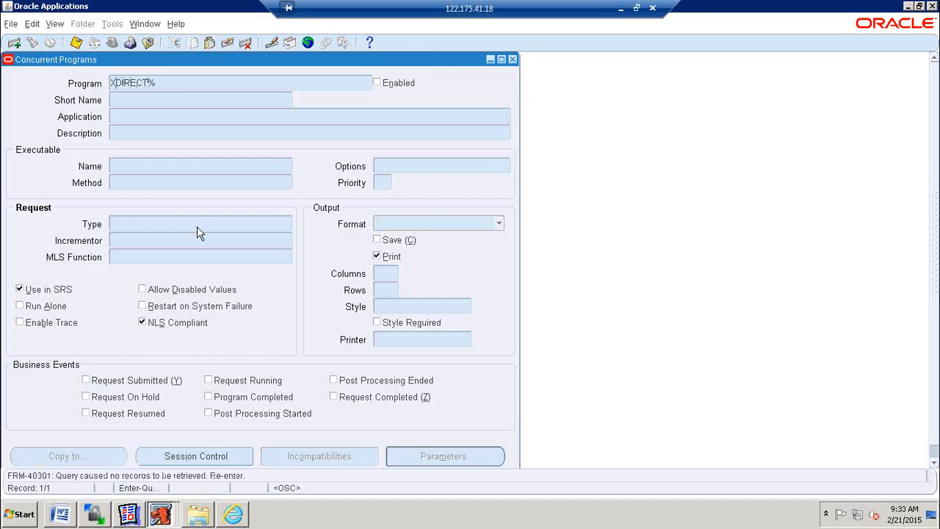
pyautogui.write('ML%')
pyautogui.press('Delete')
pyautogui.press('Delete')
pyautogui.press('Delete')
pyautogui.press('Delete')
pyautogui.press('Delete')
pyautogui.write('ire')
pyautogui.hotkey('ctrl', 'F11')
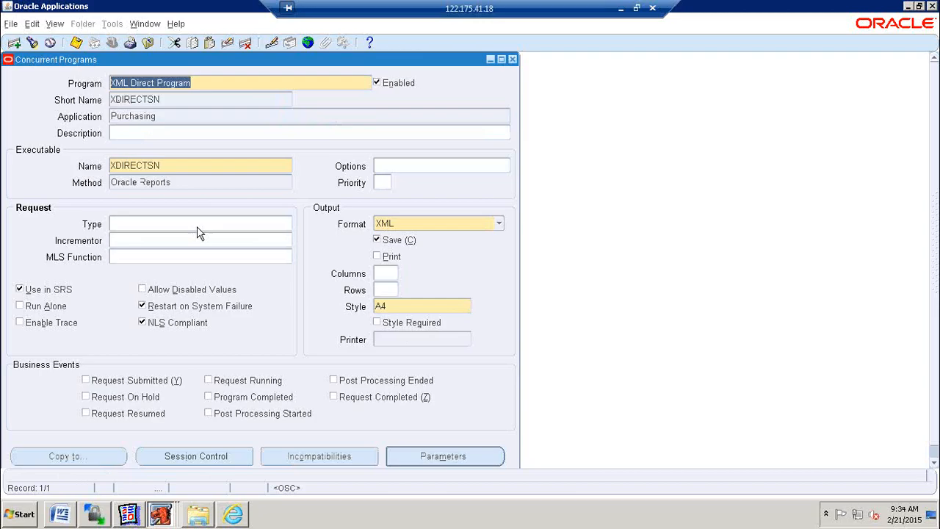
# Step: Copy the program's short name XDIRECTSN and paste it as the code of the new data definition in XML Publisher
pyautogui.doubleClick(175, 102)
pyautogui.hotkey('ctrl', 'c')
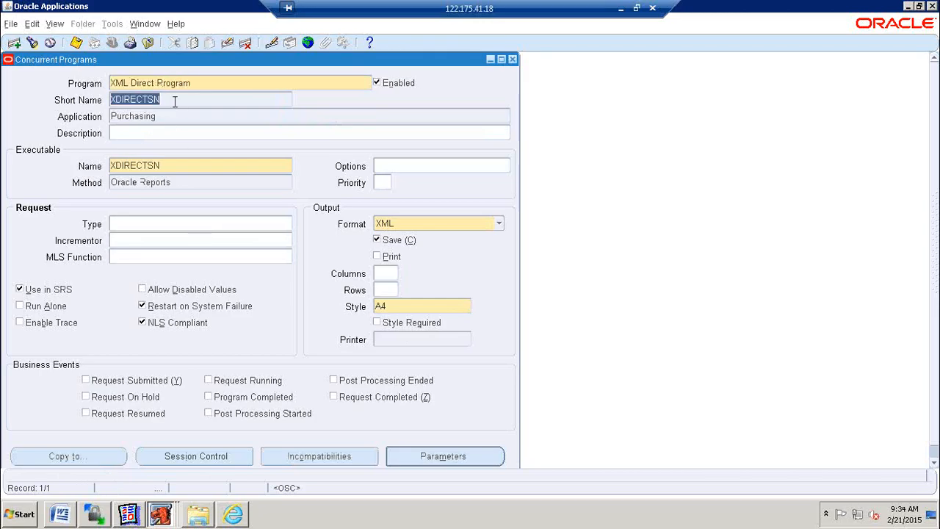
pyautogui.click(164, 514)
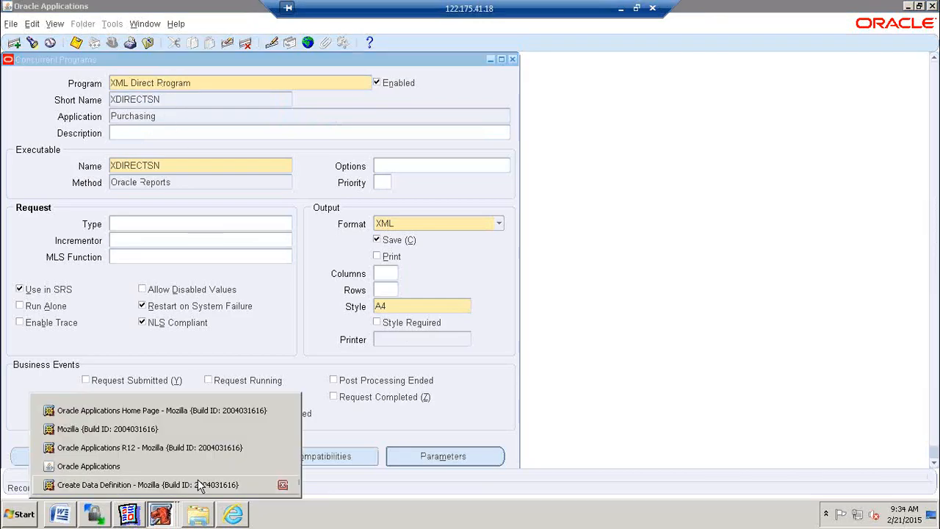
pyautogui.click(201, 486)
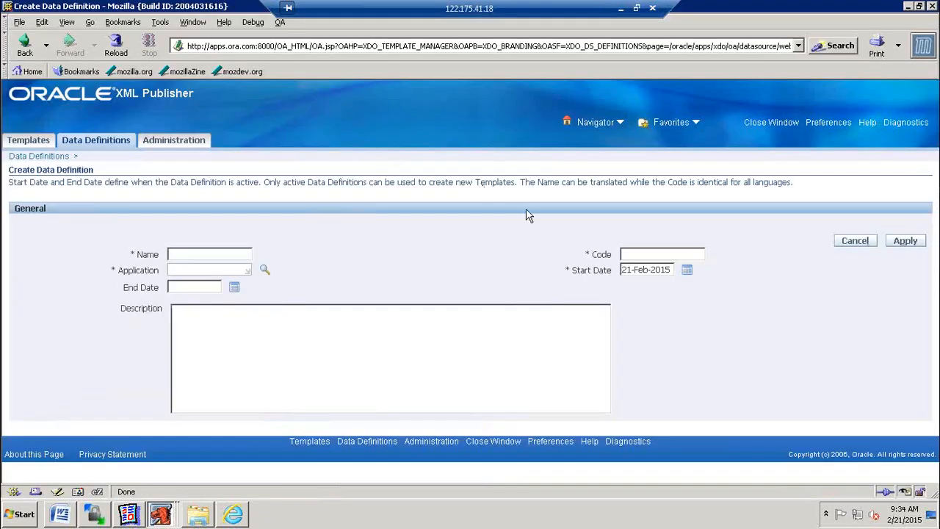
pyautogui.click(222, 254)
pyautogui.click(677, 254)
pyautogui.hotkey('ctrl', 'v')
# Step: Name the data definition XDIRECT_DD, assign it to the Purchasing application and apply it
pyautogui.click(211, 256)
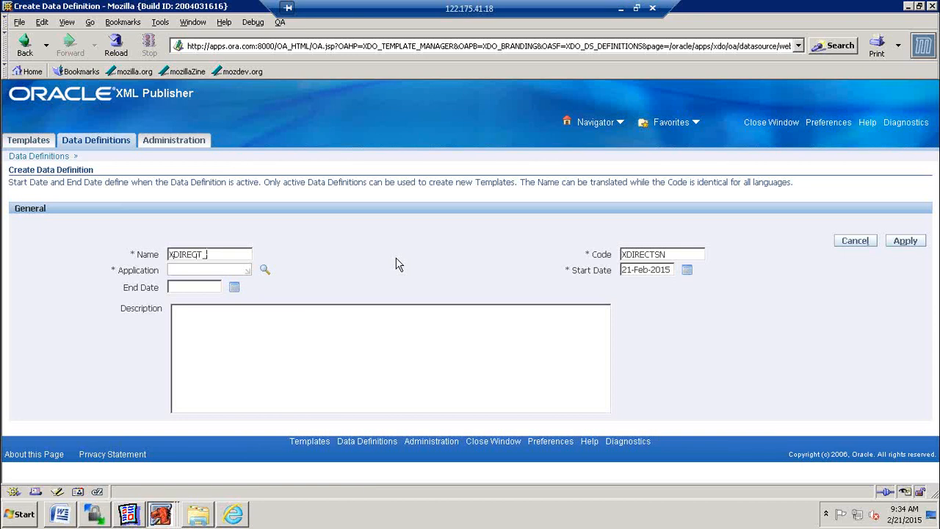
pyautogui.press('Tab')
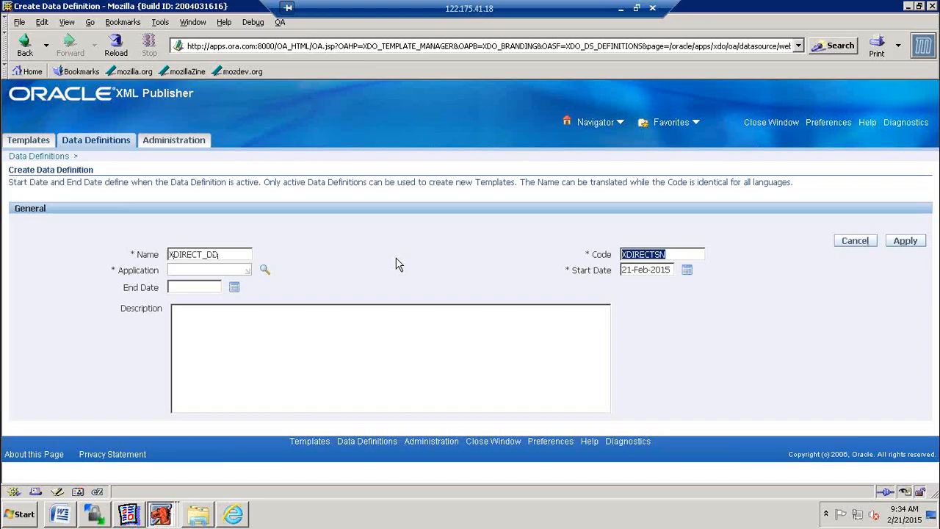
pyautogui.press('Tab')
pyautogui.write('PUR')
pyautogui.press('Tab')
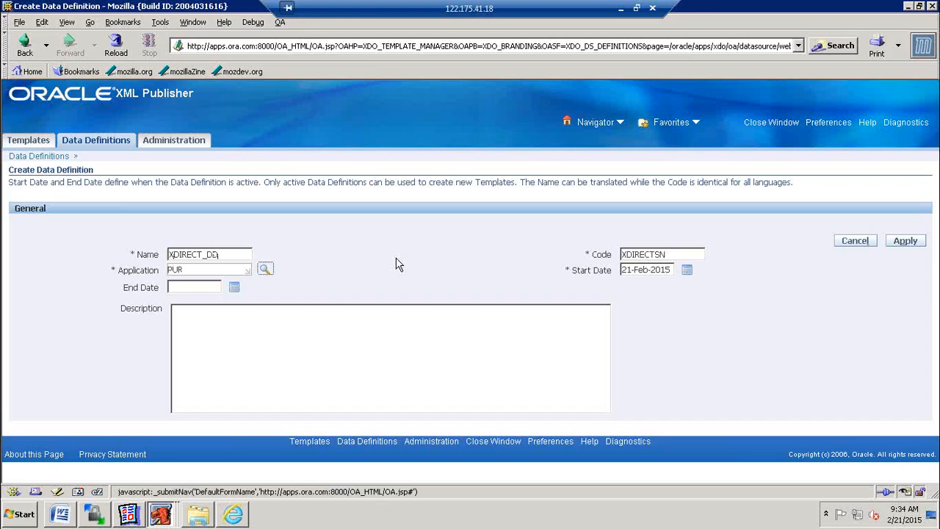
pyautogui.click(94, 190)
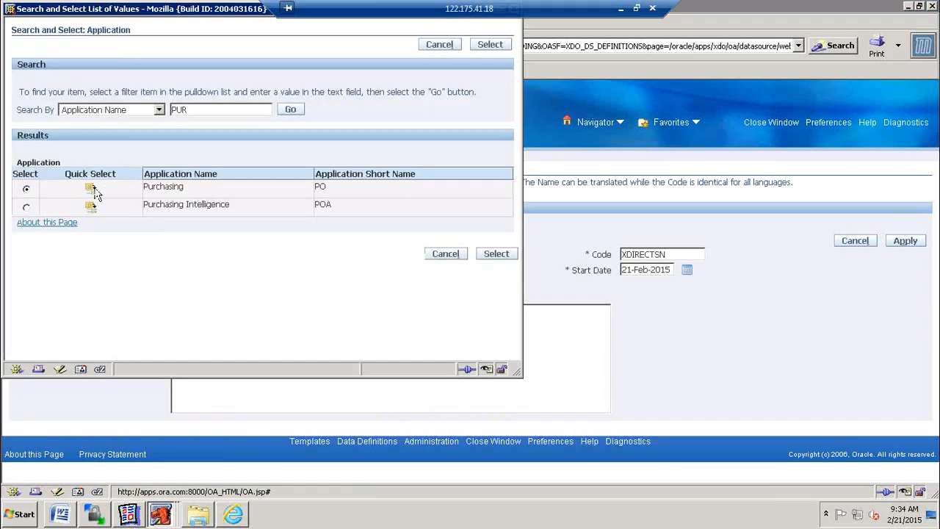
pyautogui.click(904, 243)
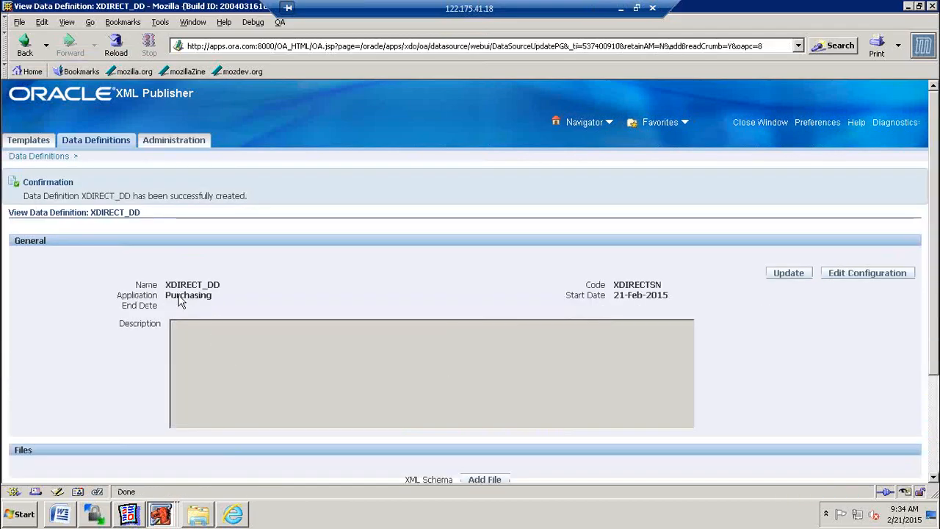
# Step: Start a new template named XDIRECT_TEMP with code XDIRECT_TCODE under the Purchasing application
pyautogui.doubleClick(193, 284)
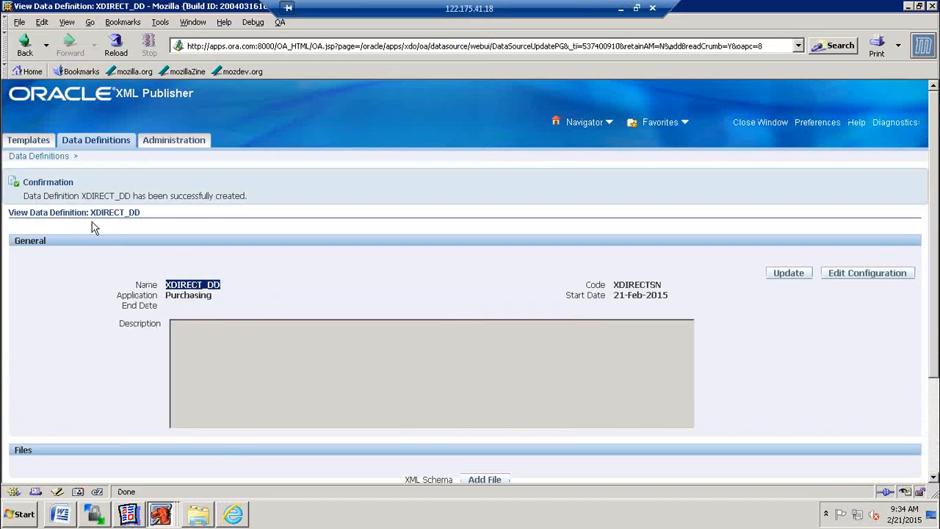
pyautogui.click(34, 143)
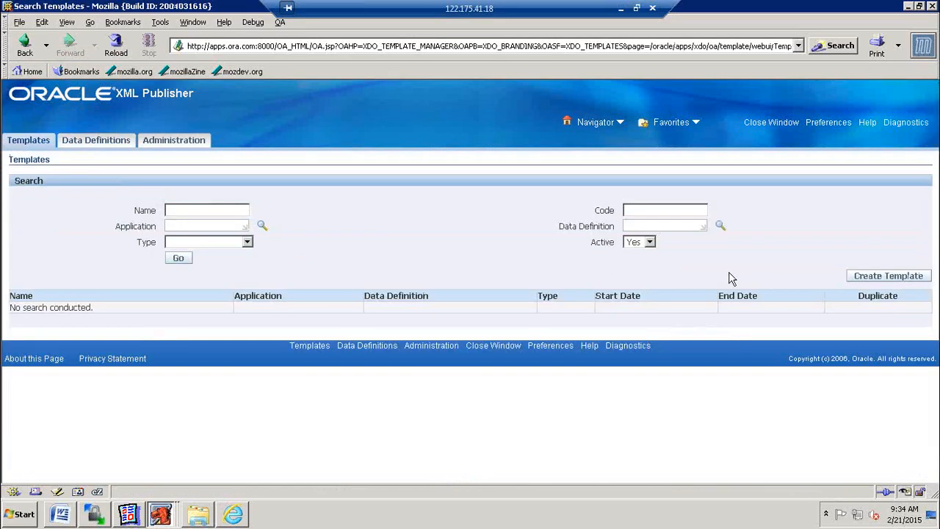
pyautogui.click(860, 279)
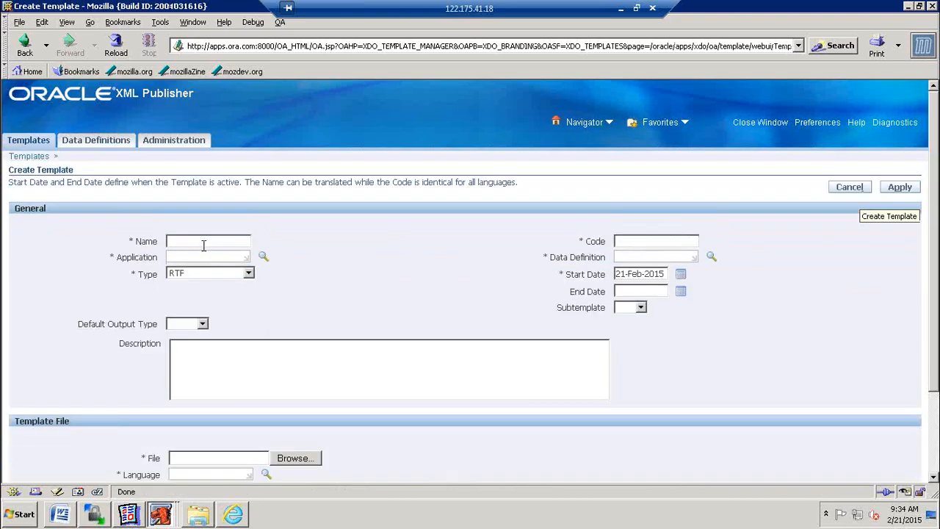
pyautogui.click(204, 245)
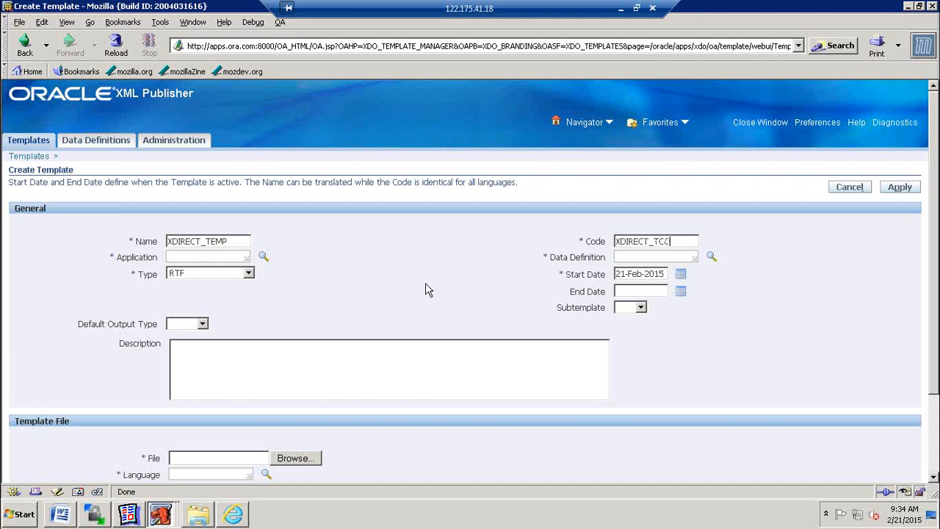
pyautogui.press('Tab')
pyautogui.click(92, 189)
# Step: Link the template to the XDIRECT_DD data definition and set its default output type to HTML
pyautogui.click(649, 256)
pyautogui.write('XDIRECT_DD')
pyautogui.click(687, 271)
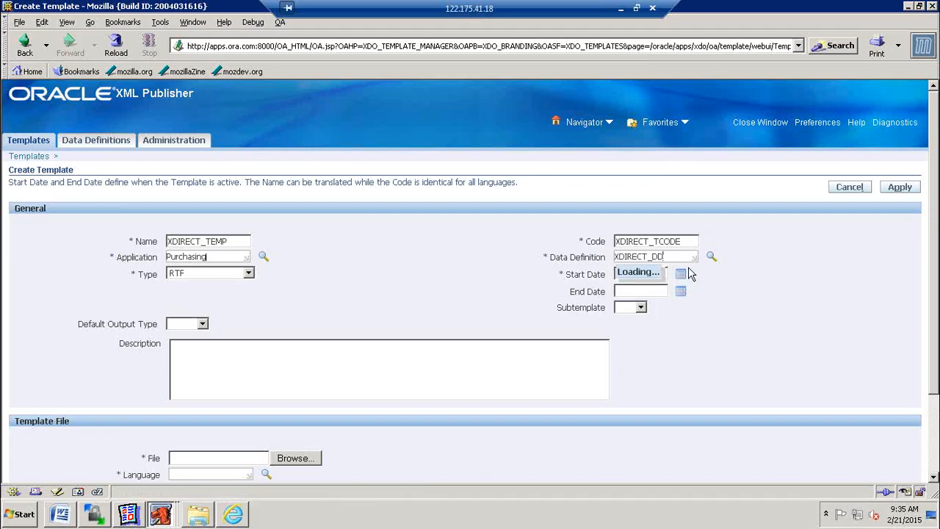
pyautogui.click(301, 295)
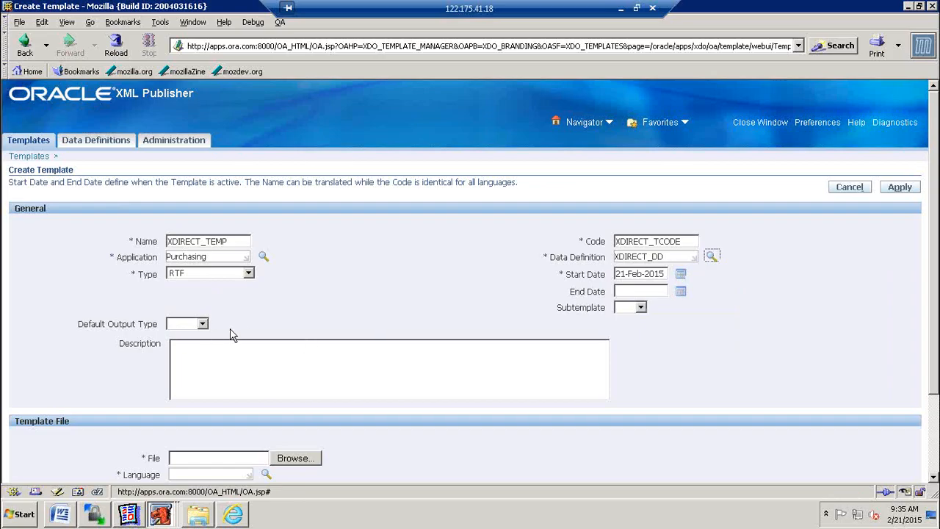
pyautogui.click(203, 324)
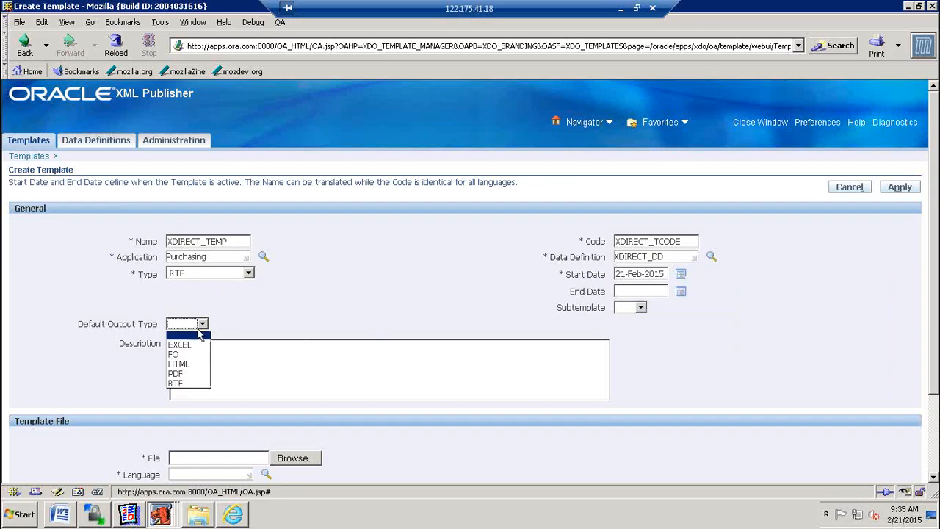
pyautogui.click(180, 363)
# Step: Choose the XDIRECT Rich Text Format file from the XML - 03 folder as the template file
pyautogui.scroll(-3, 381, 287)
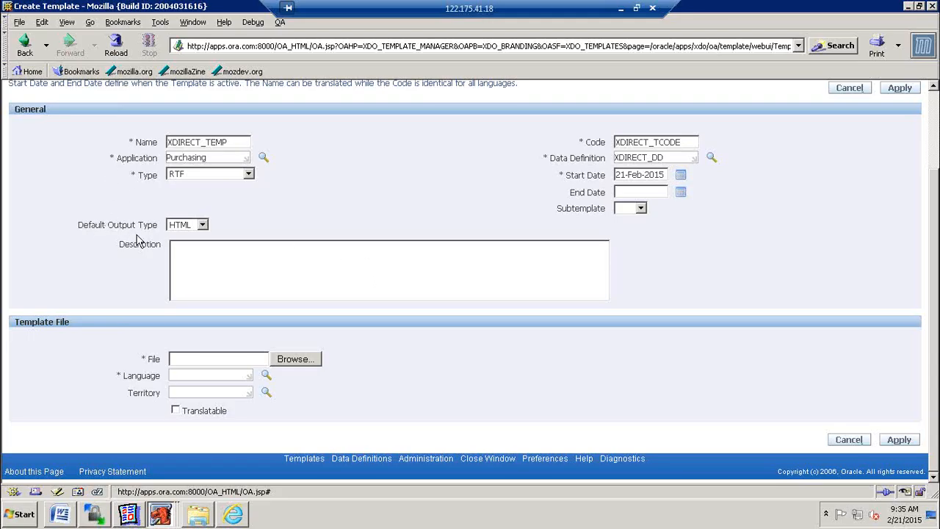
pyautogui.click(293, 360)
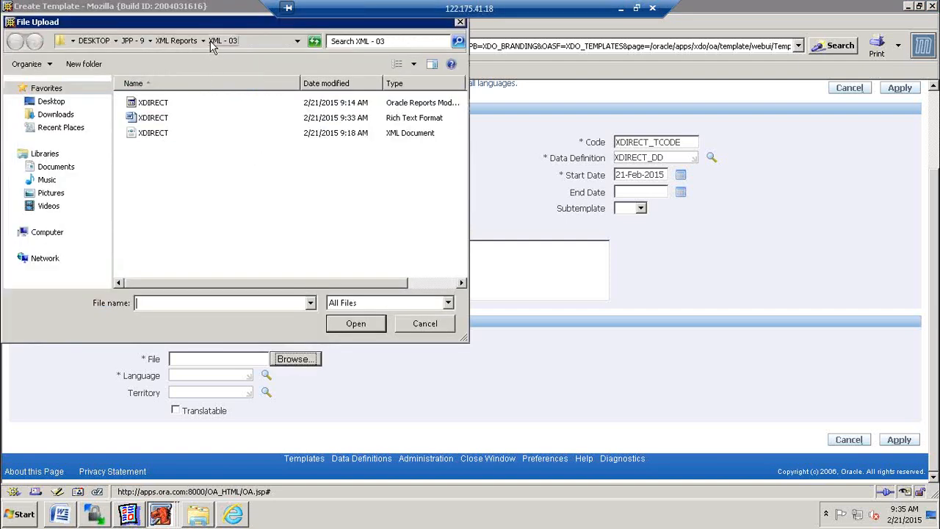
pyautogui.click(154, 119)
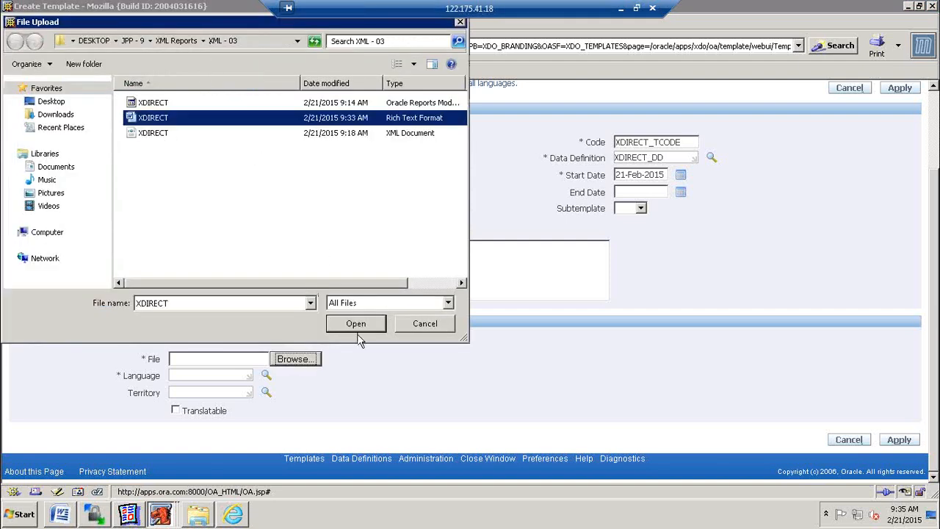
pyautogui.click(357, 324)
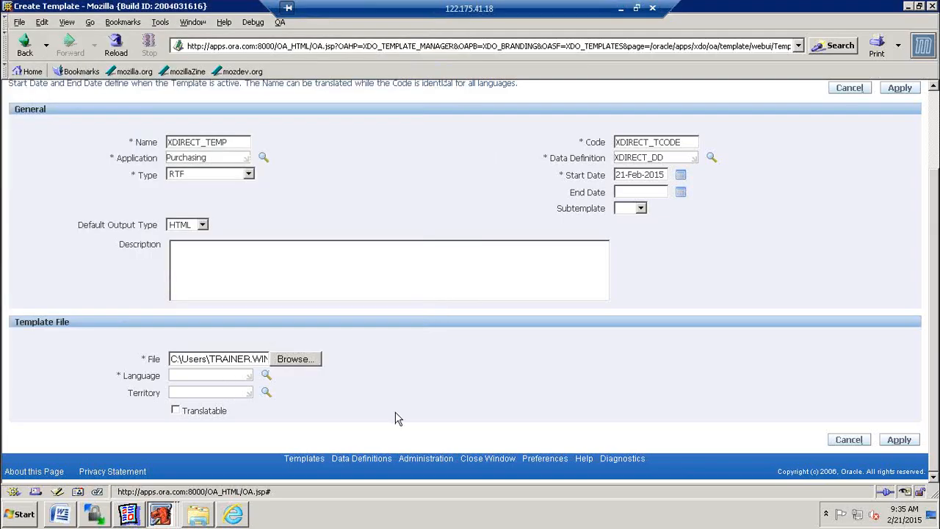
# Step: Set the template file's language to English and apply the new template
pyautogui.press('Tab')
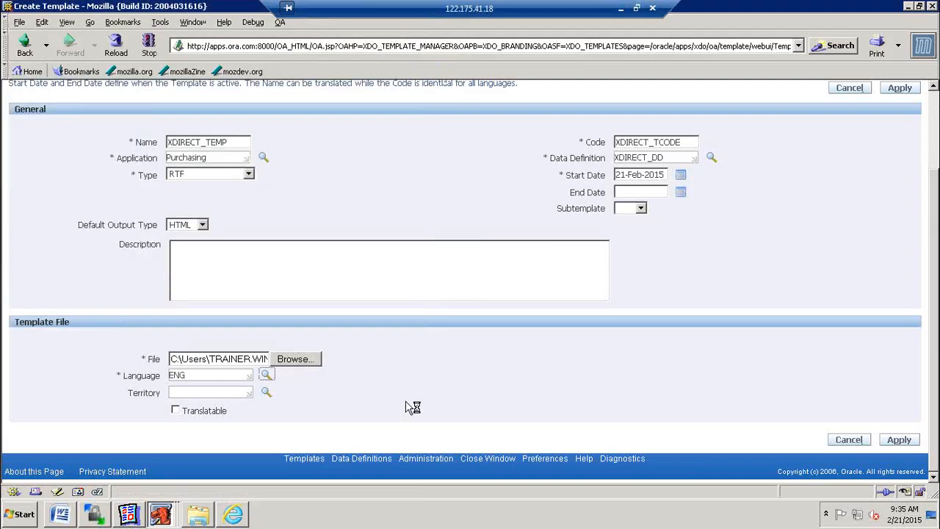
pyautogui.click(533, 376)
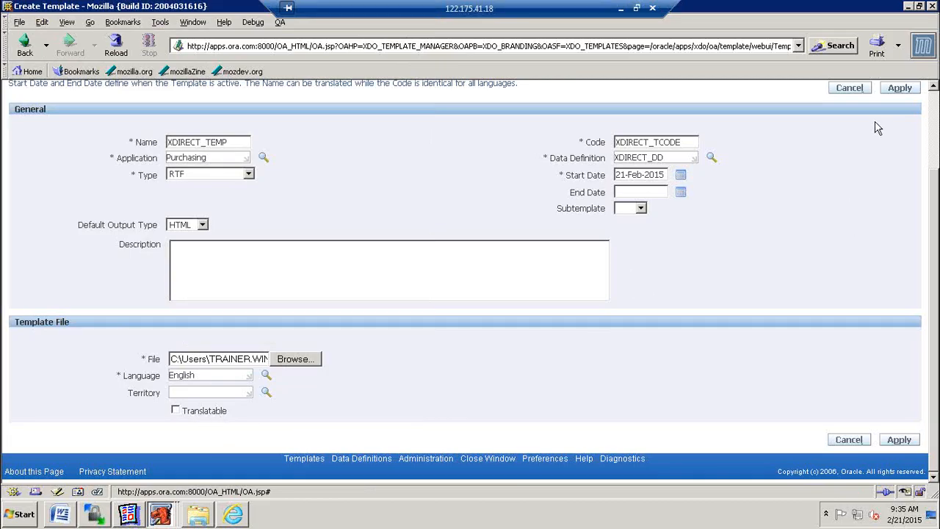
pyautogui.click(891, 94)
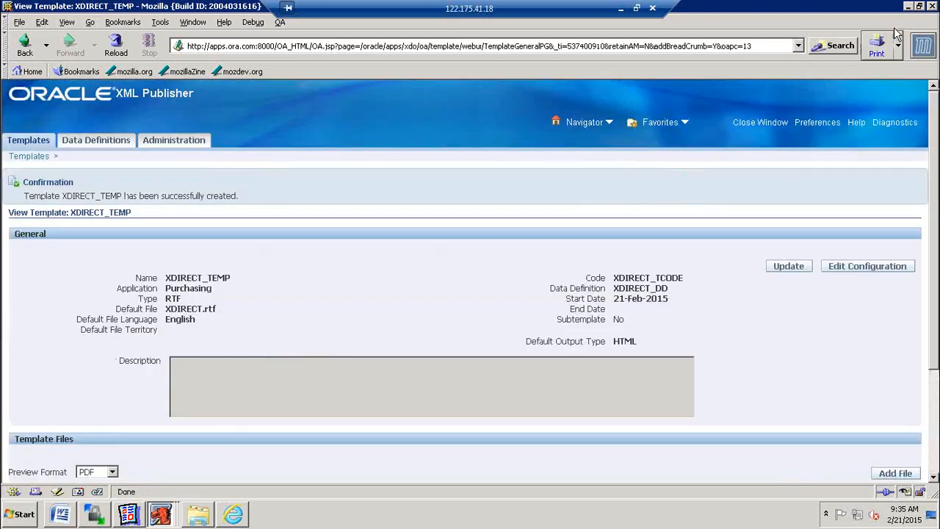
# Step: Close the XML Publisher window and the Concurrent Programs form, and change to the uPP9 Responsibility
pyautogui.click(933, 7)
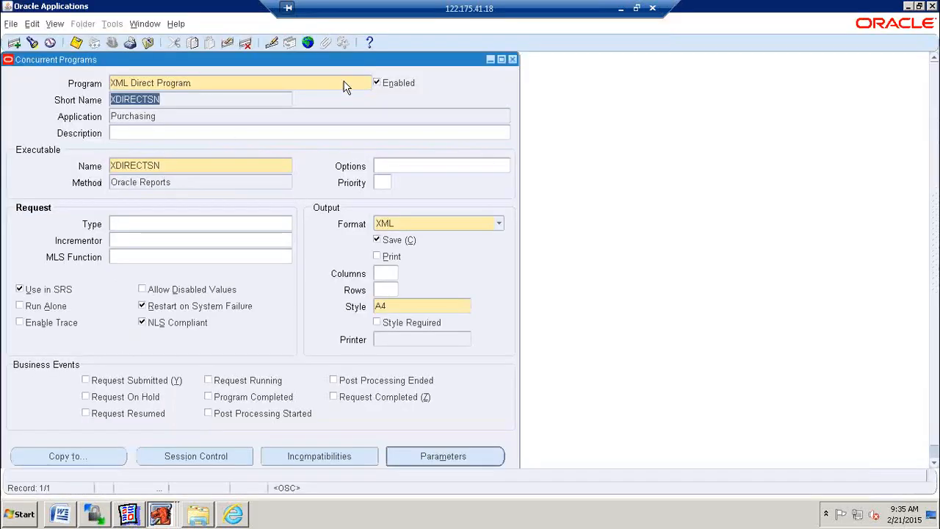
pyautogui.click(513, 59)
pyautogui.click(113, 47)
pyautogui.write('upp')
pyautogui.press('Return')
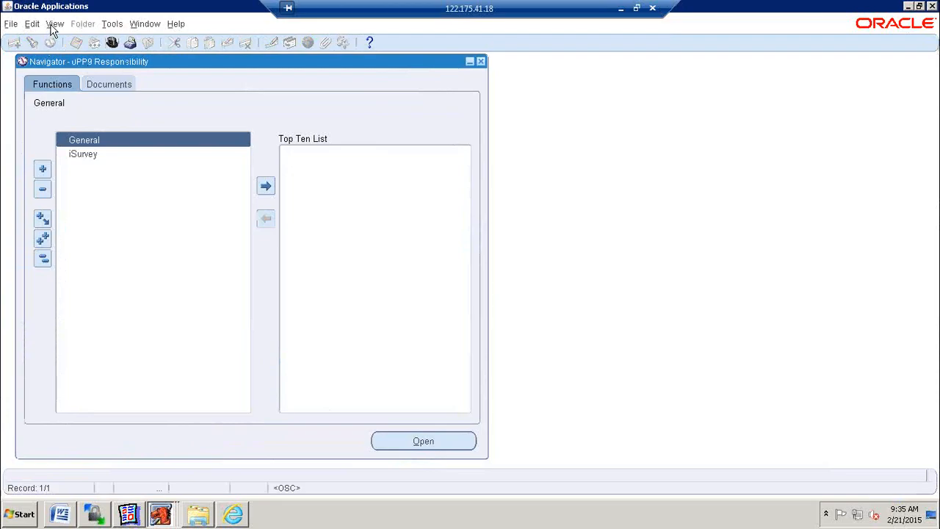
# Step: Submit a new single request for XML Direct Program without submitting another one
pyautogui.click(52, 26)
pyautogui.click(136, 201)
pyautogui.click(173, 363)
pyautogui.click(237, 293)
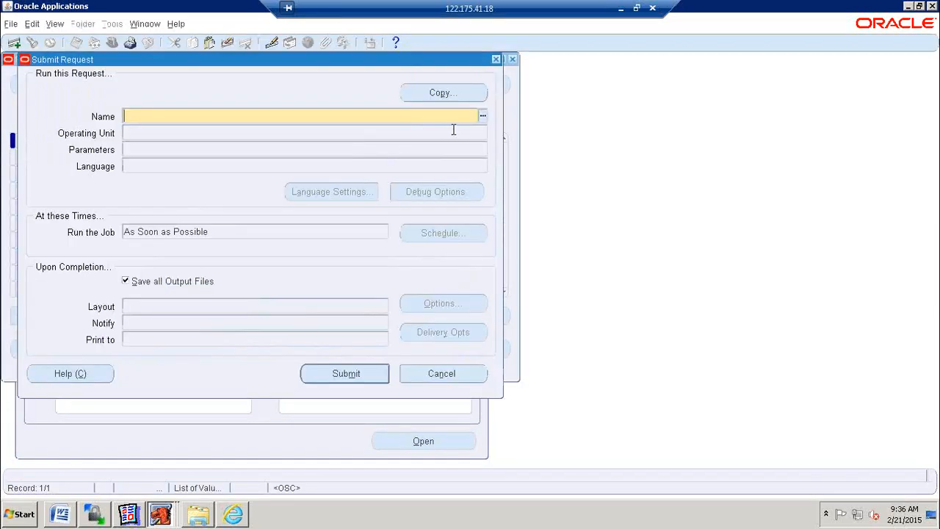
pyautogui.click(481, 116)
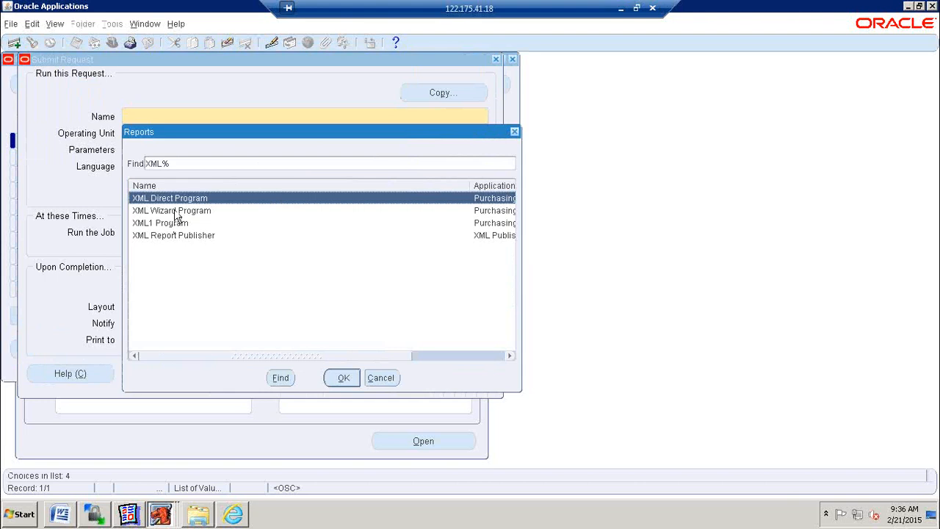
pyautogui.click(343, 378)
pyautogui.click(382, 377)
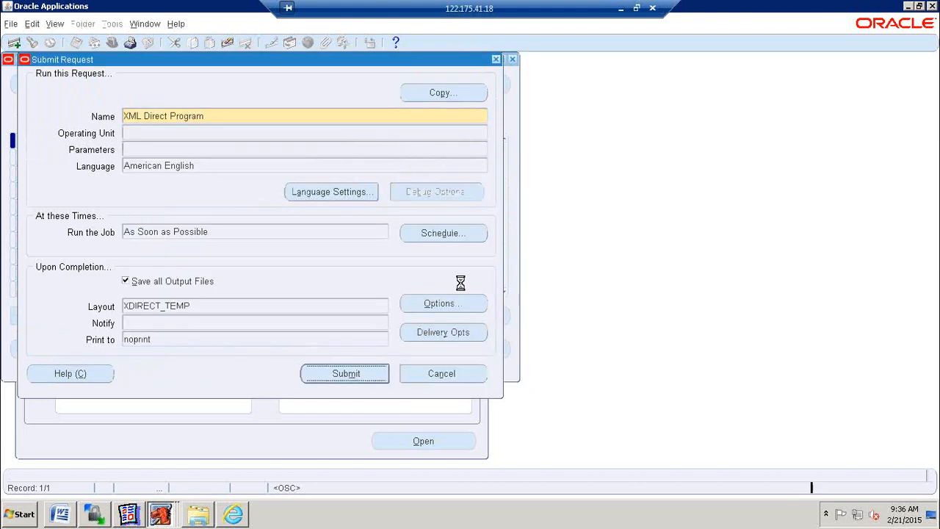
pyautogui.click(504, 303)
# Step: List the submitted requests and refresh the data until the latest XML Direct Program request finishes
pyautogui.click(423, 358)
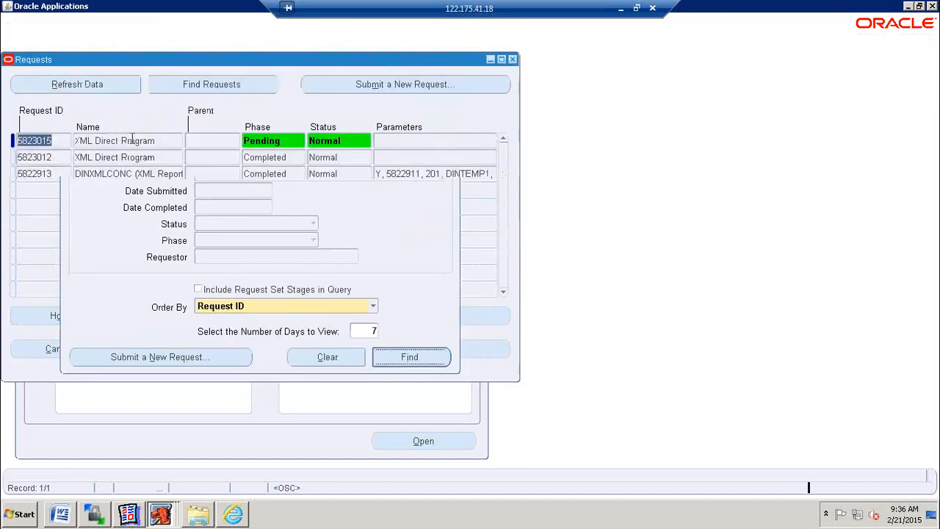
pyautogui.click(112, 85)
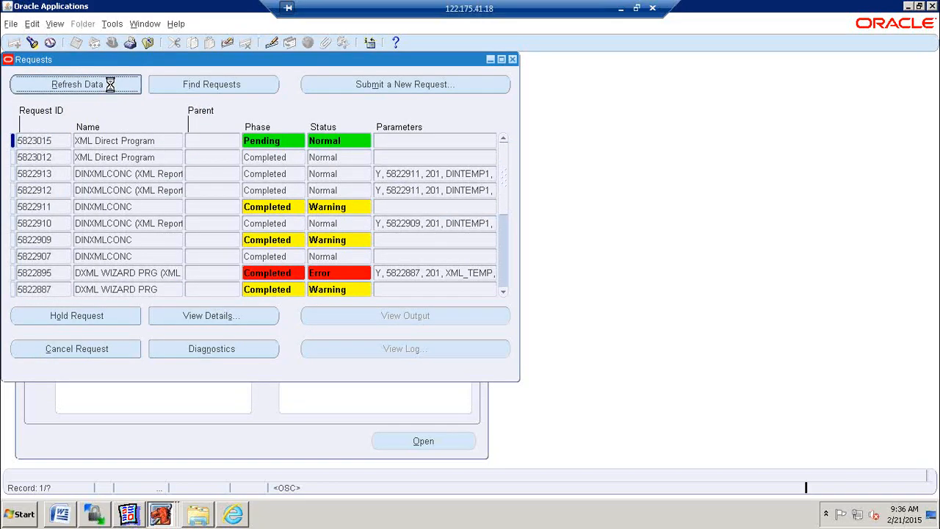
pyautogui.click(110, 84)
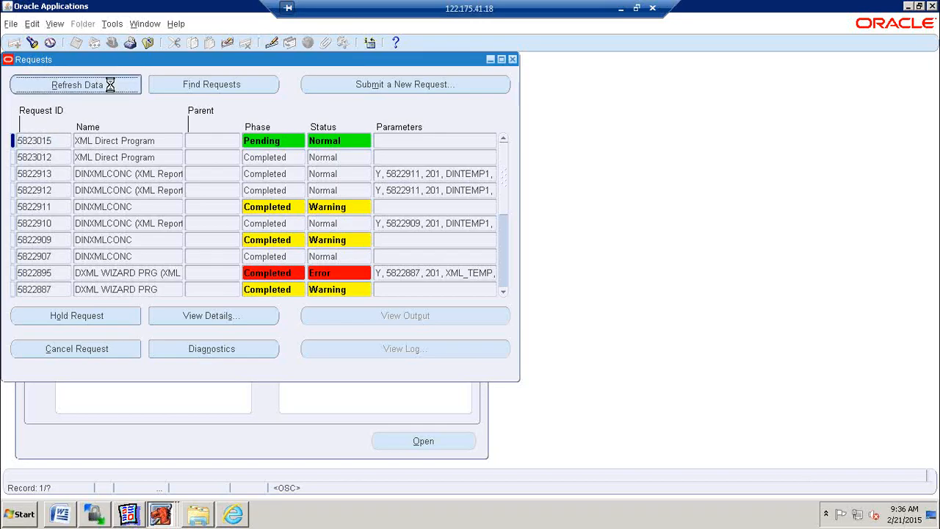
pyautogui.click(111, 85)
pyautogui.click(110, 85)
pyautogui.click(110, 86)
pyautogui.click(110, 84)
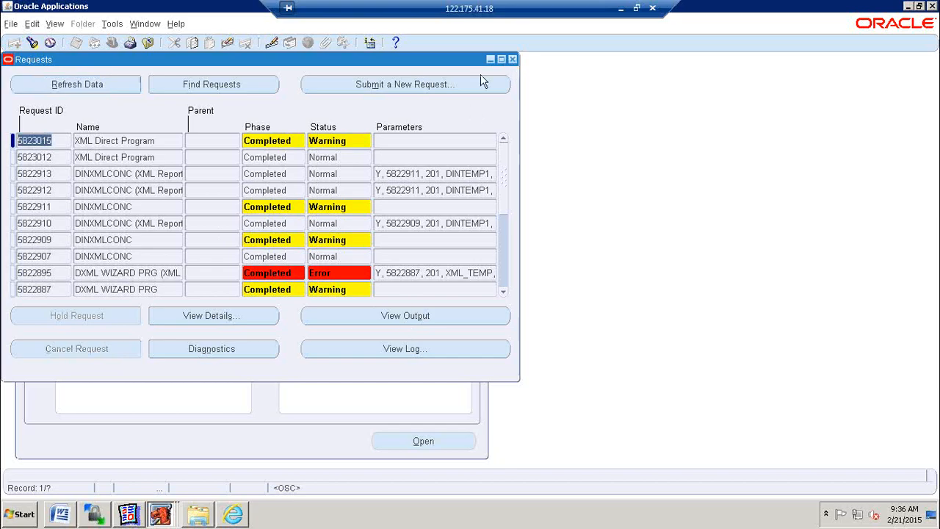
# Step: Start a new single request and choose XML Report Publisher as the program to run
pyautogui.click(419, 84)
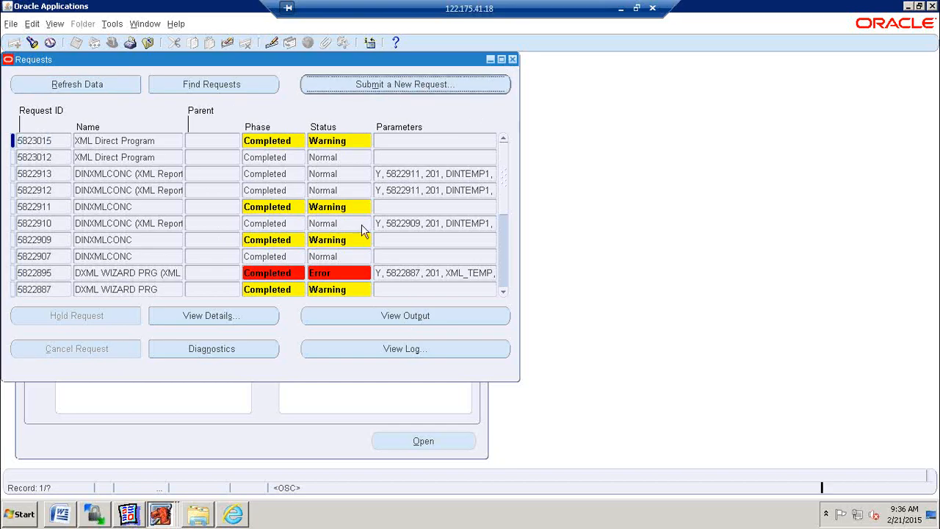
pyautogui.click(267, 292)
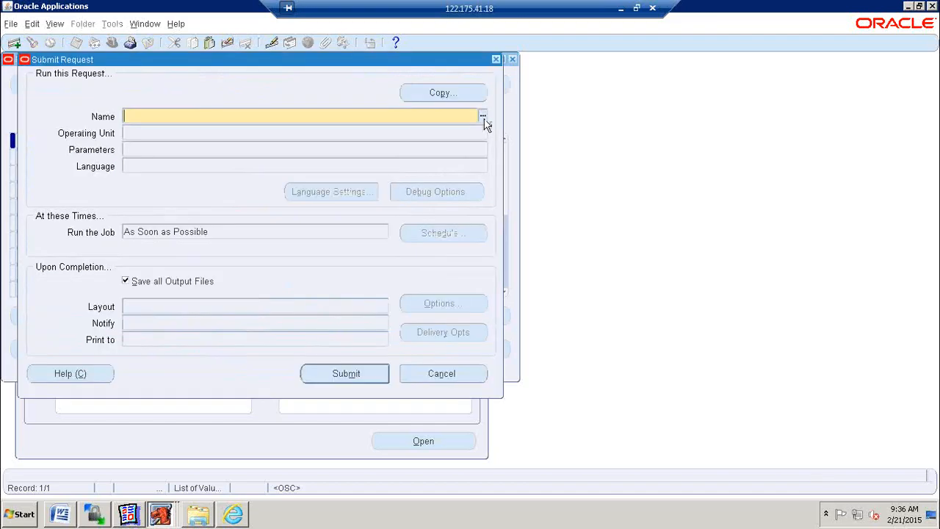
pyautogui.write('XML')
pyautogui.press('Tab')
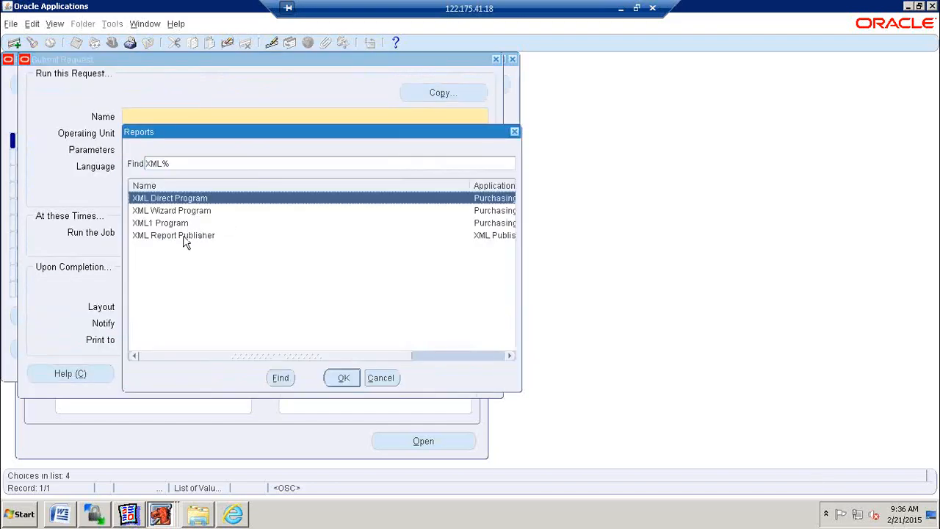
pyautogui.click(184, 235)
pyautogui.click(343, 378)
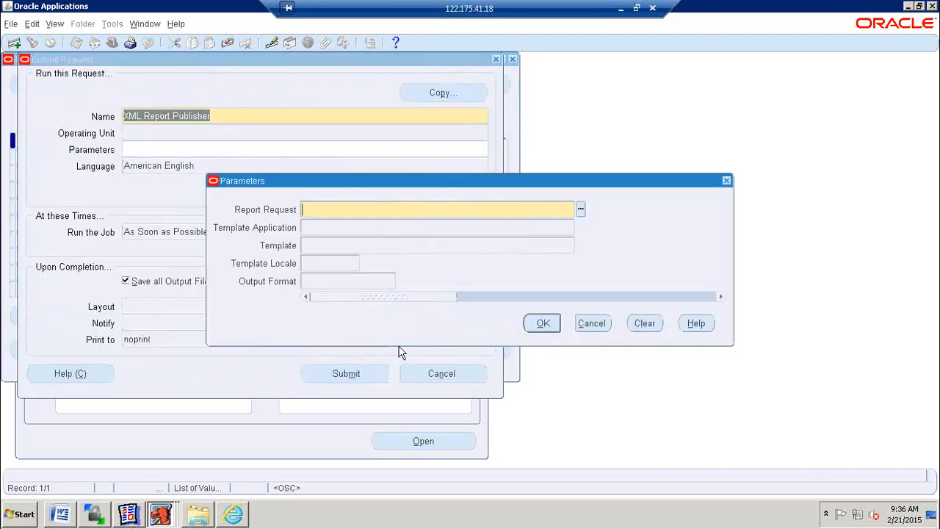
# Step: Set the report request to the latest XML Direct Program run, with Purchasing as template application and XDIRECT_TEMP as template
pyautogui.click(580, 210)
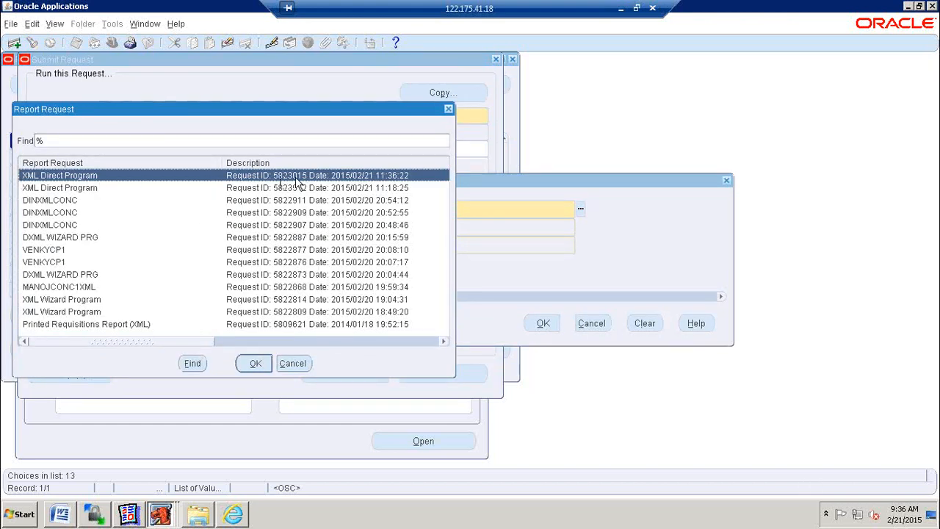
pyautogui.click(256, 374)
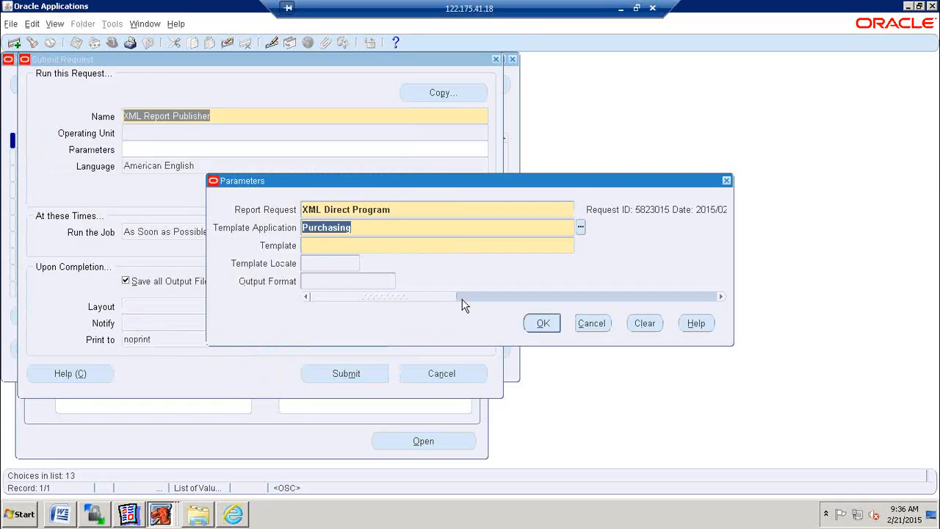
pyautogui.click(550, 247)
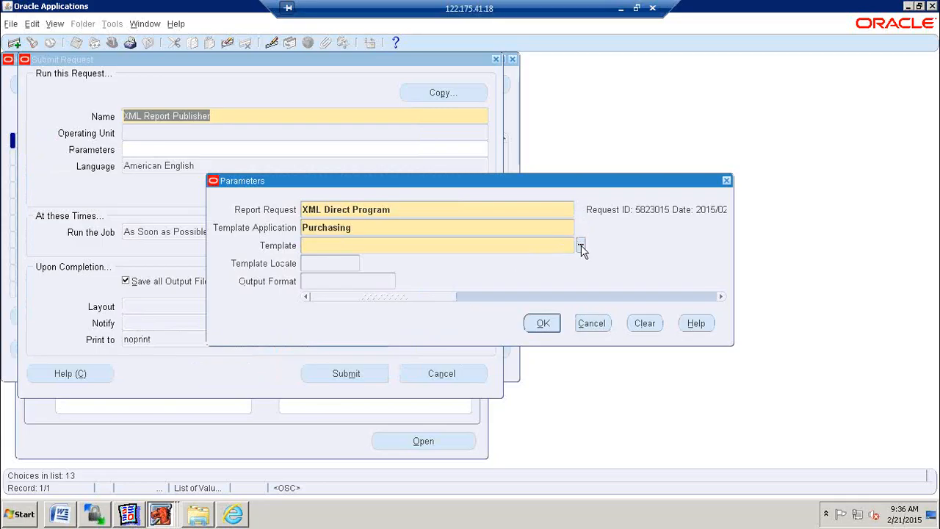
pyautogui.click(580, 245)
# Step: Set the output format to PDF and submit the XML Report Publisher request without submitting another one
pyautogui.click(385, 280)
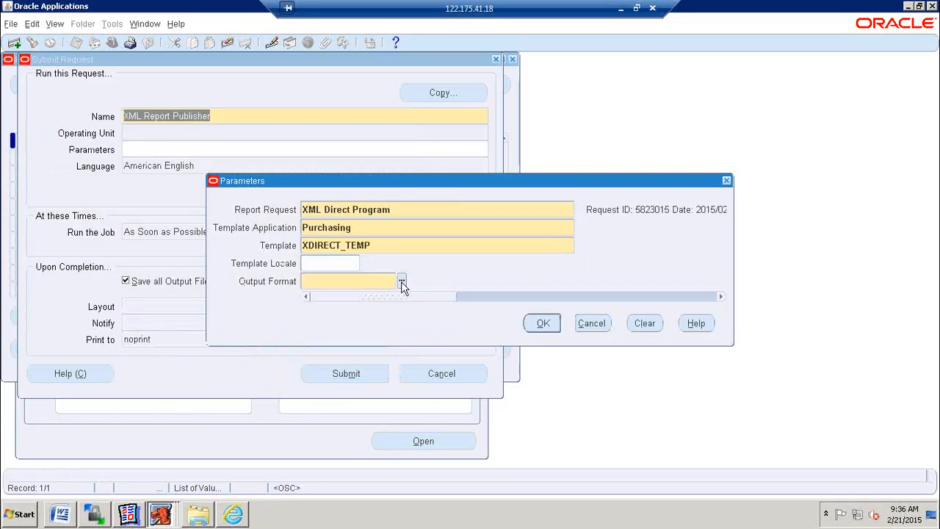
pyautogui.click(401, 282)
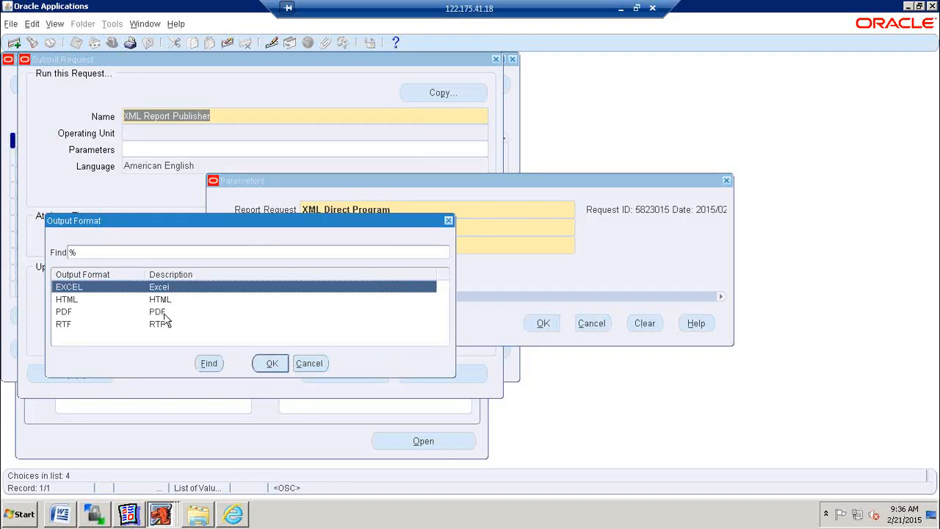
pyautogui.click(159, 312)
pyautogui.click(268, 363)
pyautogui.click(541, 323)
pyautogui.click(381, 373)
pyautogui.click(509, 297)
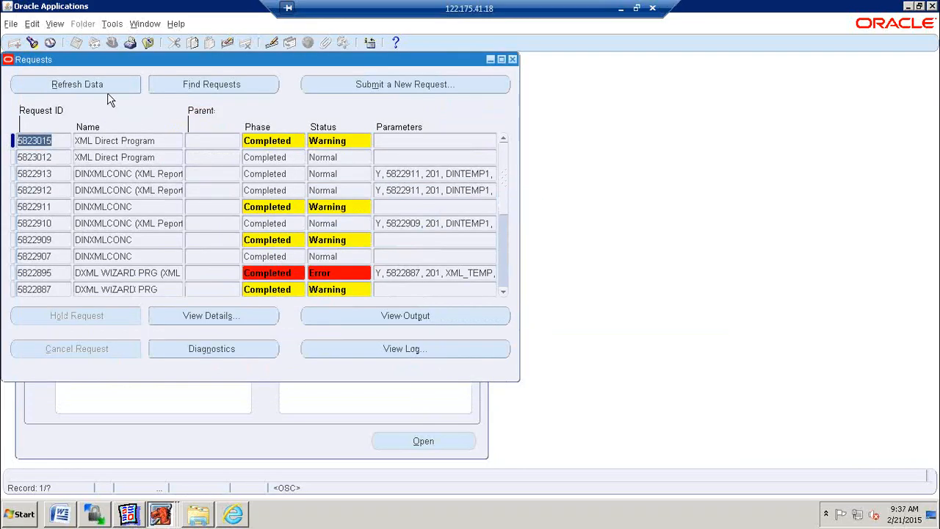
# Step: Refresh the requests data repeatedly to follow the XML Report Publisher request until it finishes
pyautogui.click(125, 88)
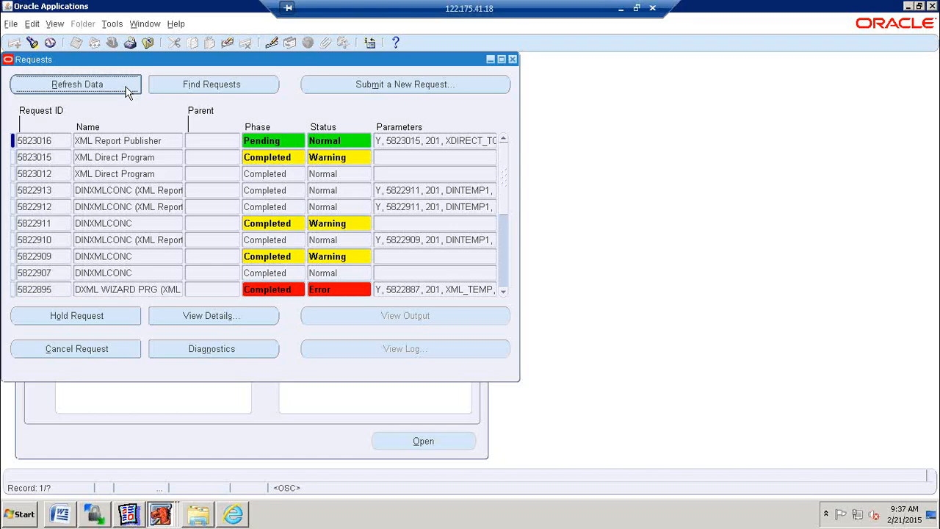
pyautogui.click(125, 87)
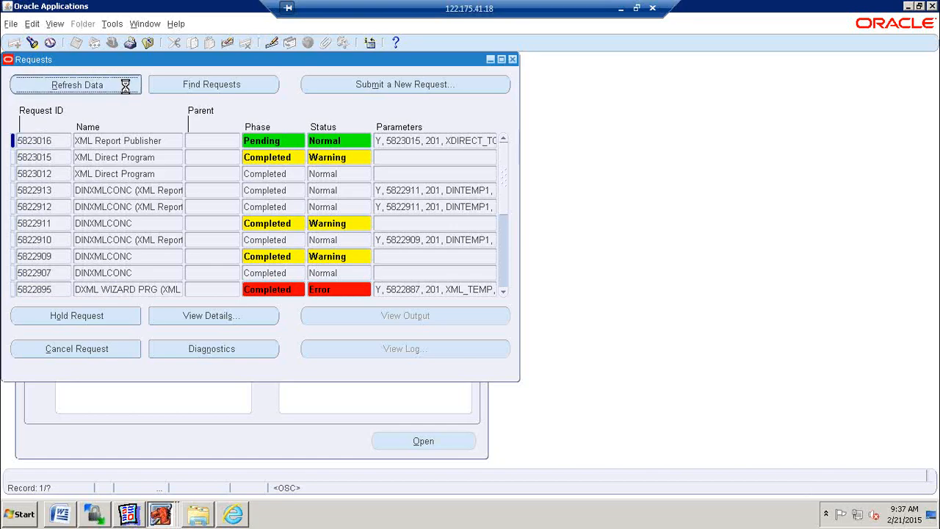
pyautogui.click(125, 86)
pyautogui.click(125, 87)
pyautogui.click(125, 87)
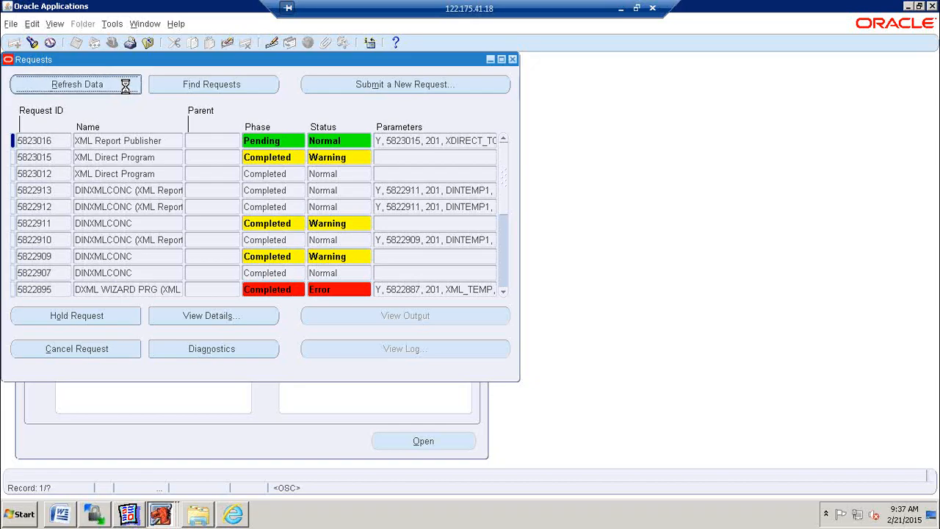
pyautogui.click(126, 87)
pyautogui.click(125, 87)
pyautogui.click(125, 86)
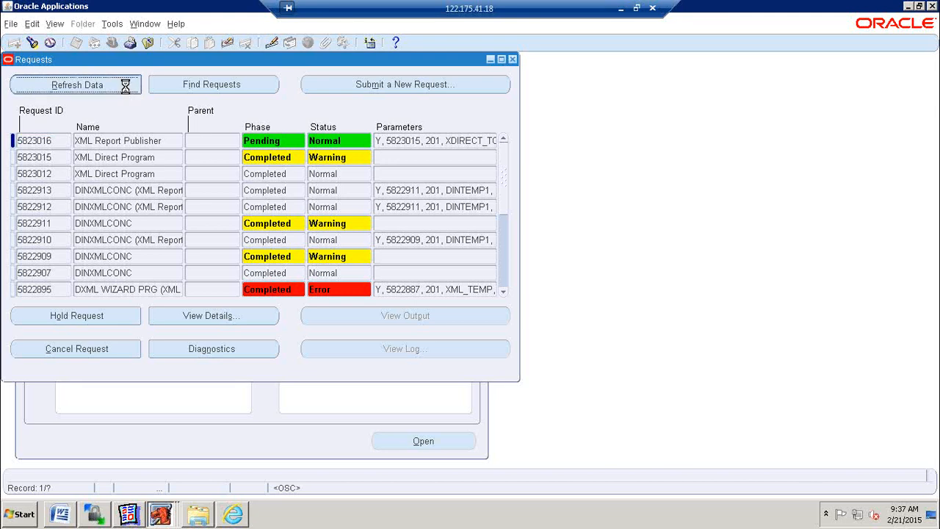
pyautogui.click(126, 87)
pyautogui.click(125, 88)
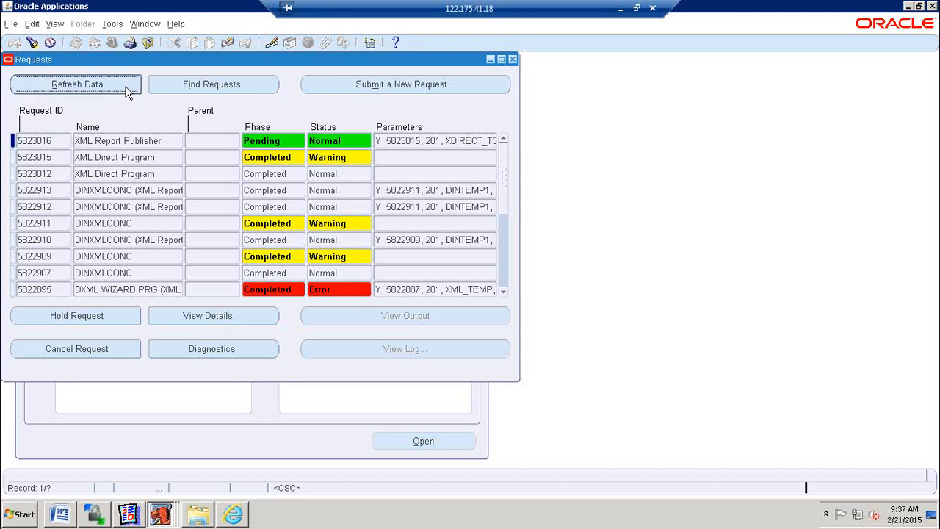
pyautogui.click(125, 87)
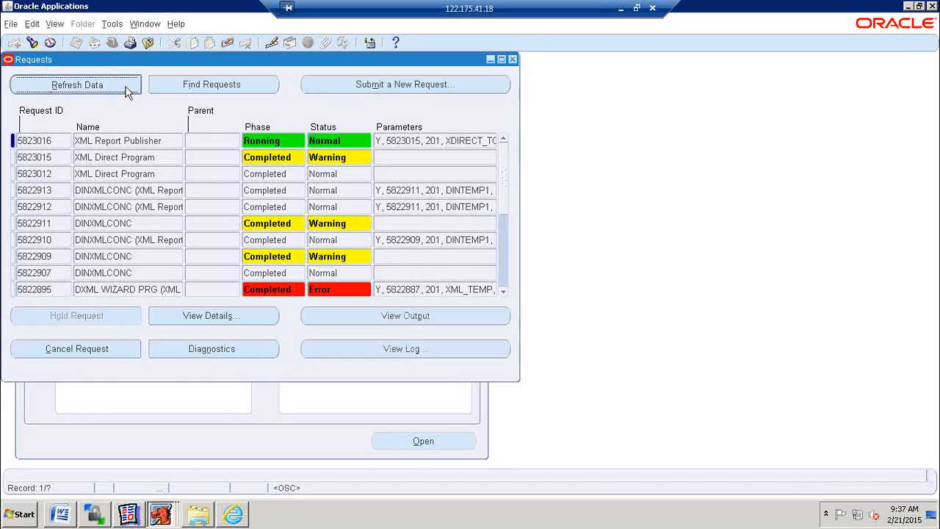
pyautogui.click(126, 87)
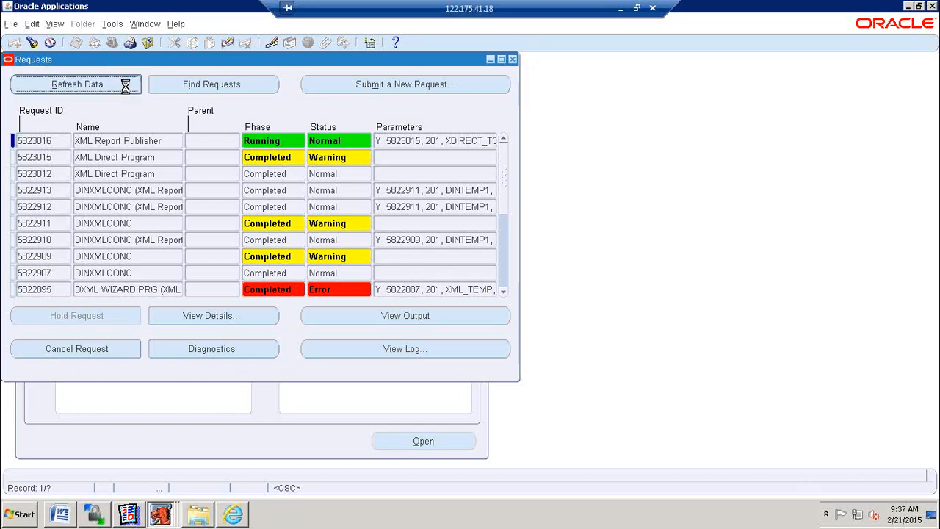
pyautogui.click(126, 88)
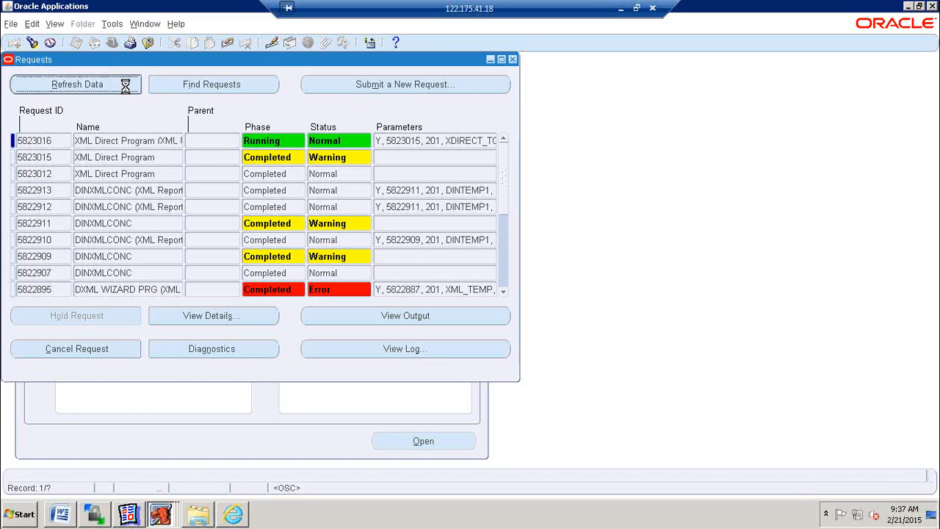
# Step: View the report request's PDF output down to the last employee row, and close it
pyautogui.click(402, 323)
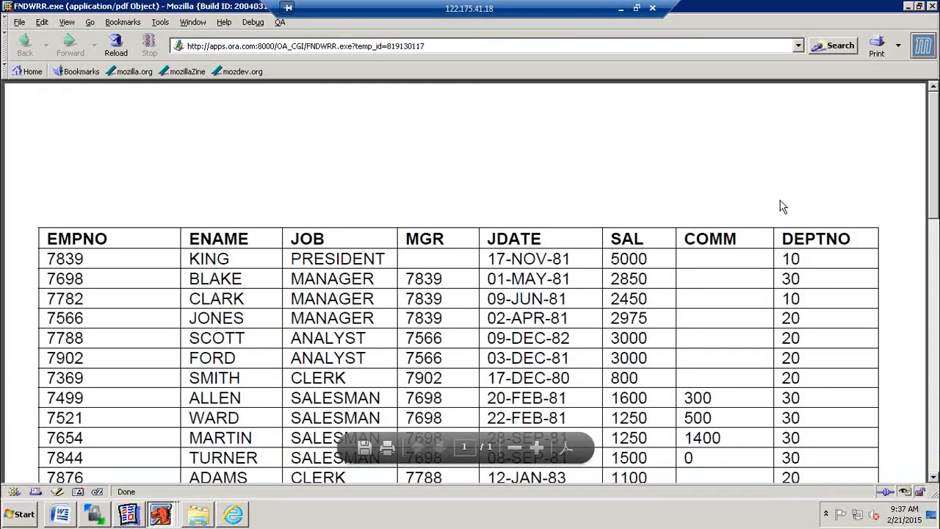
pyautogui.scroll(-3, 782, 207)
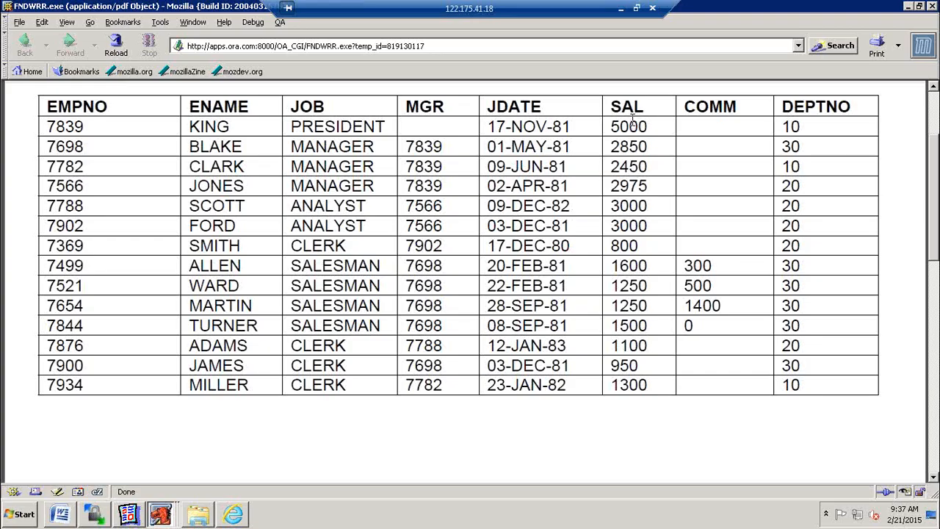
pyautogui.click(932, 5)
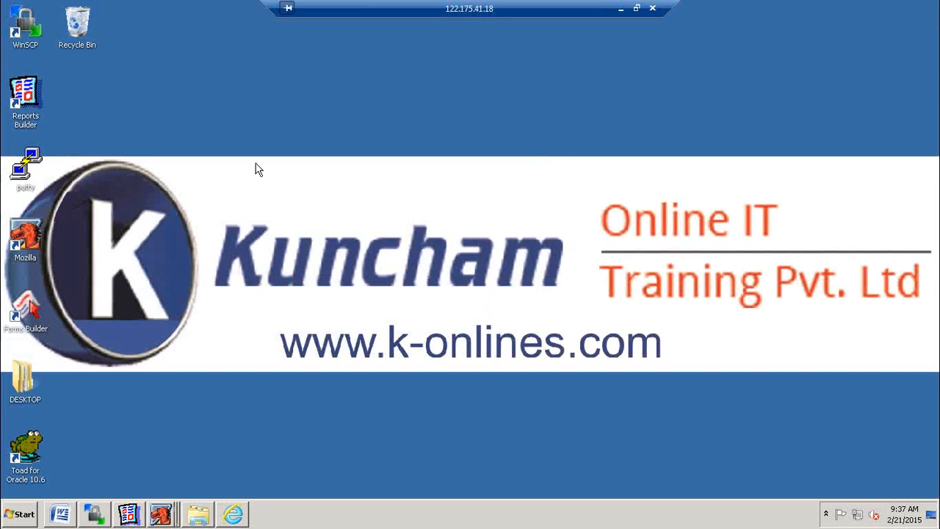
# Step: Switch to Word to review the hand-tagged employee table in the template, and return to the desktop
pyautogui.rightClick(256, 164)
pyautogui.click(285, 192)
pyautogui.click(65, 514)
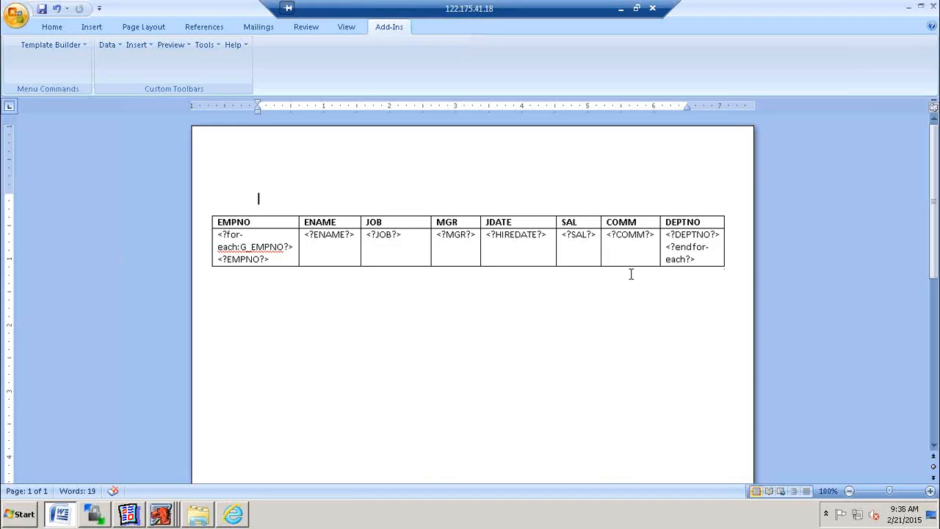
pyautogui.press('super+d')
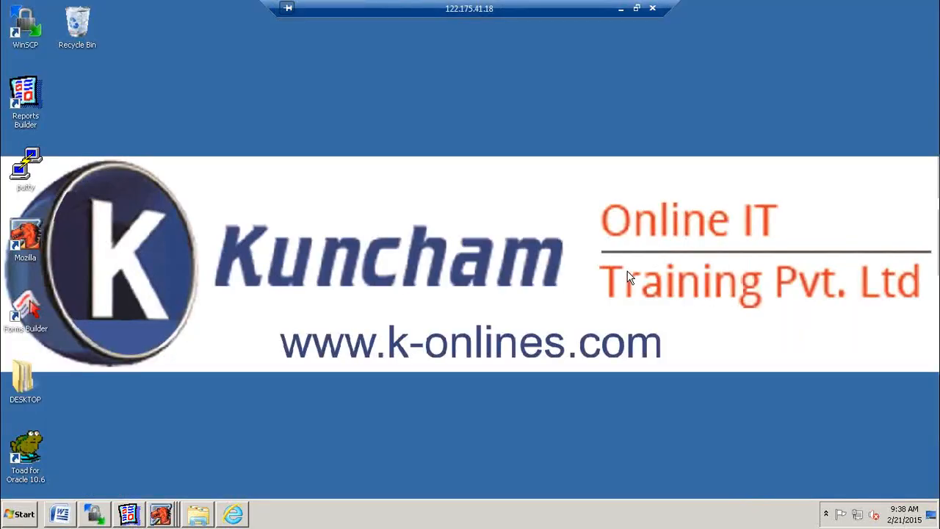
pyautogui.rightClick(428, 180)
pyautogui.click(447, 213)
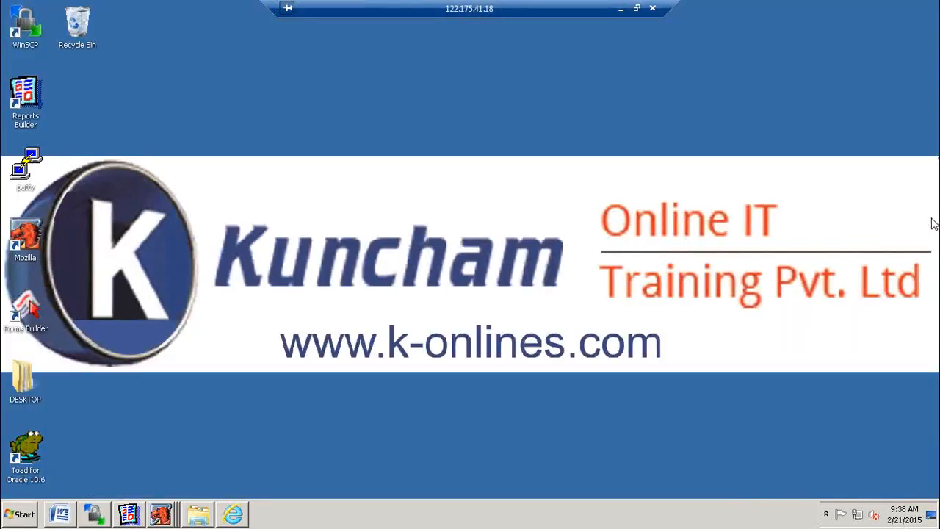